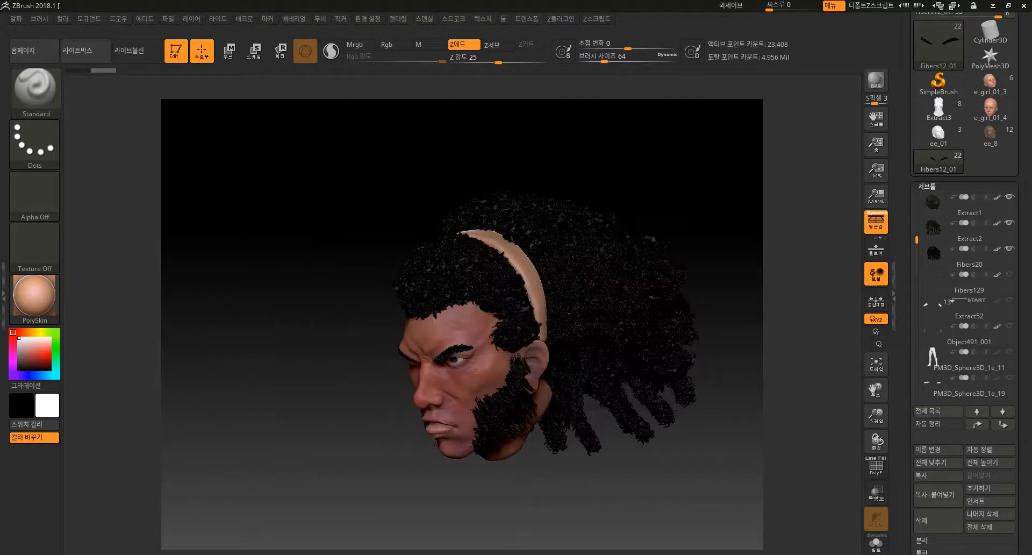
- Examine the curly fiber hair on the male head from several angles and look through the tool's subtool and FiberMesh settings
left_click_drag(1026, 506, 959, 415)
left_click_drag(710, 329, 680, 353)
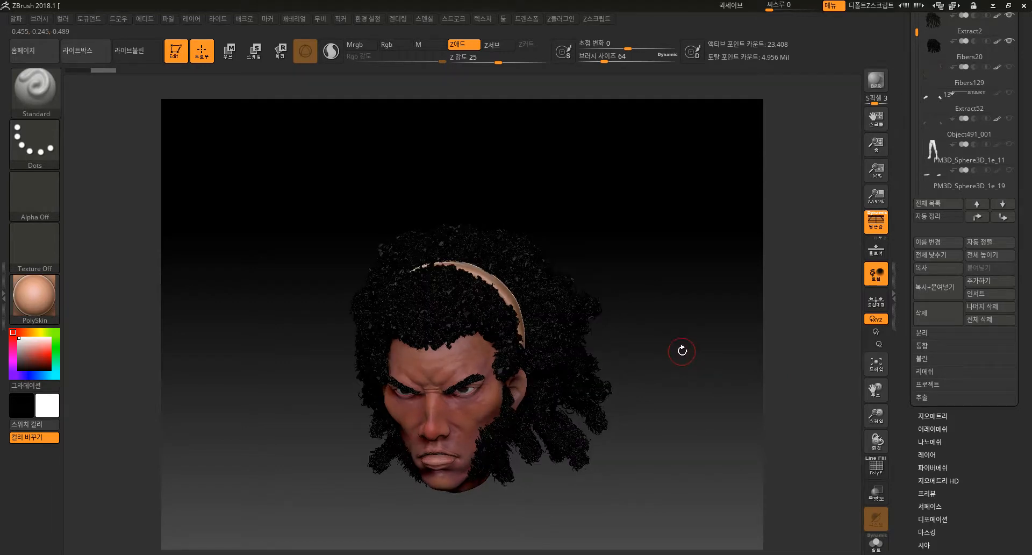
left_click_drag(1021, 81, 1030, 183)
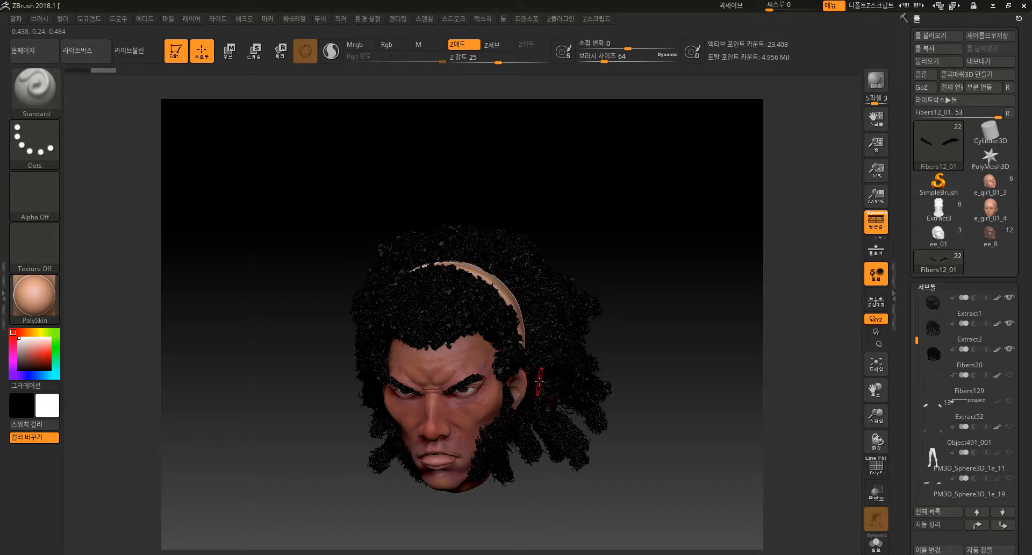
left_click_drag(694, 399, 710, 365)
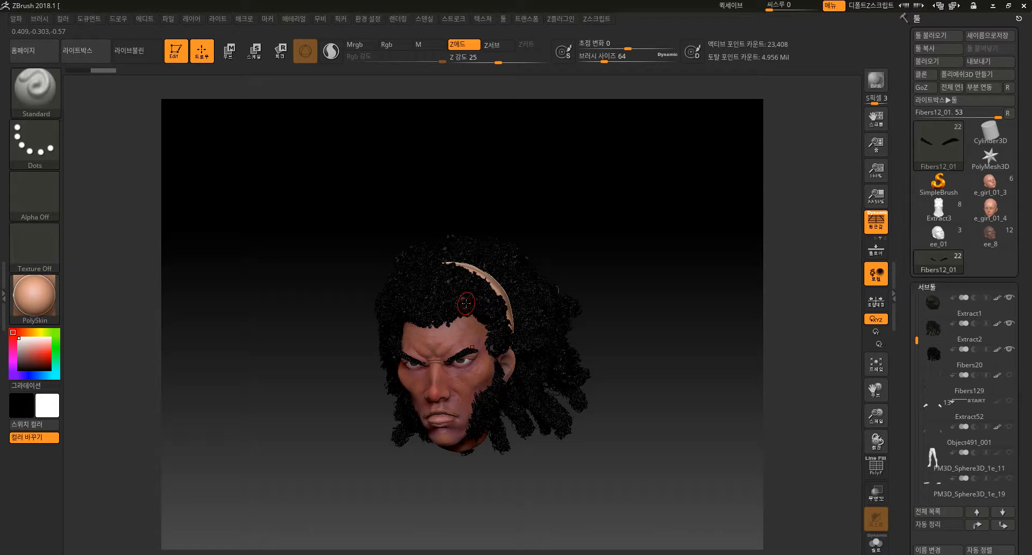
left_click_drag(1023, 361, 1019, 261)
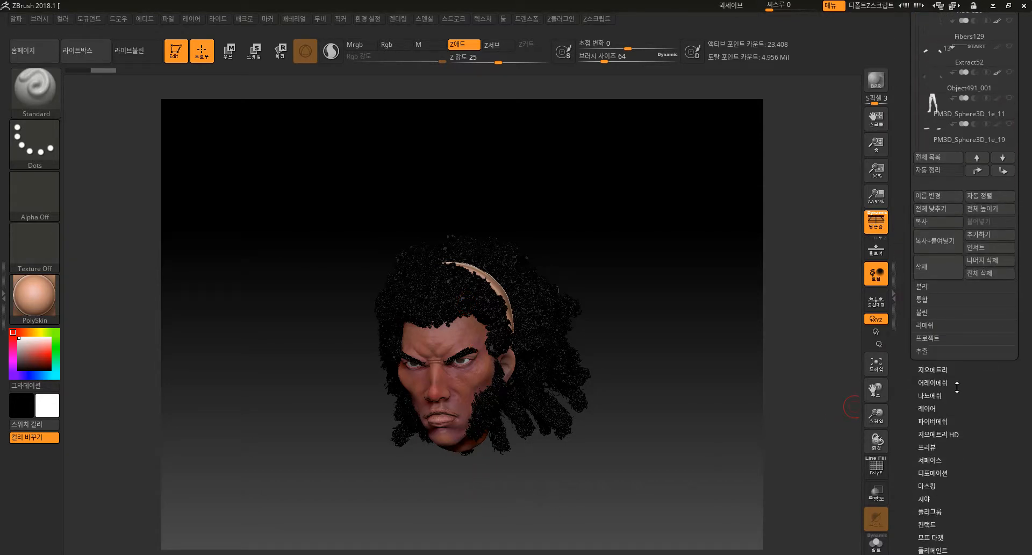
scroll(943, 415, "down", 5)
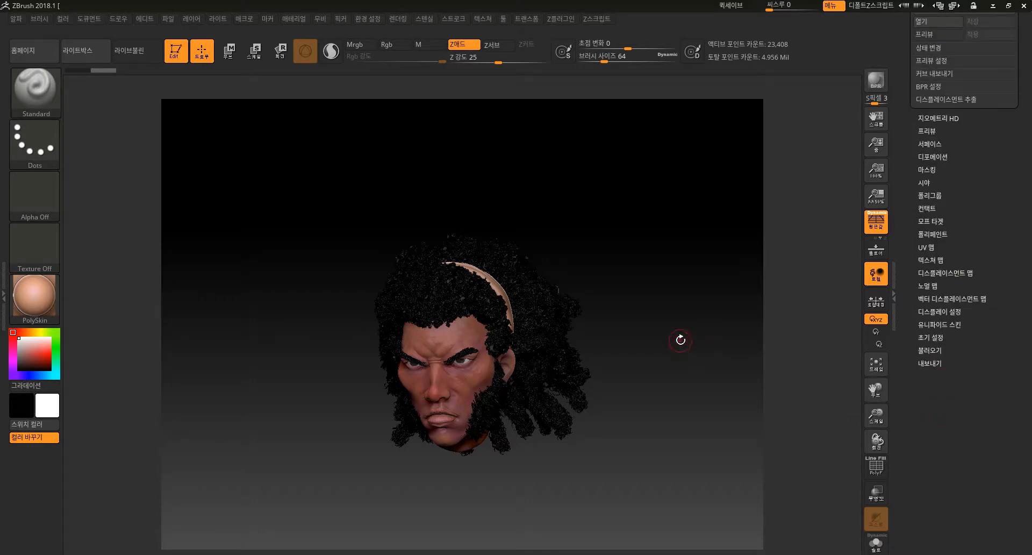
mouse_move(684, 346)
left_mouse_down()
mouse_move(677, 274)
mouse_move(684, 350)
mouse_move(704, 349)
mouse_move(670, 330)
mouse_move(691, 385)
mouse_move(679, 381)
mouse_move(728, 369)
mouse_move(690, 374)
left_mouse_up()
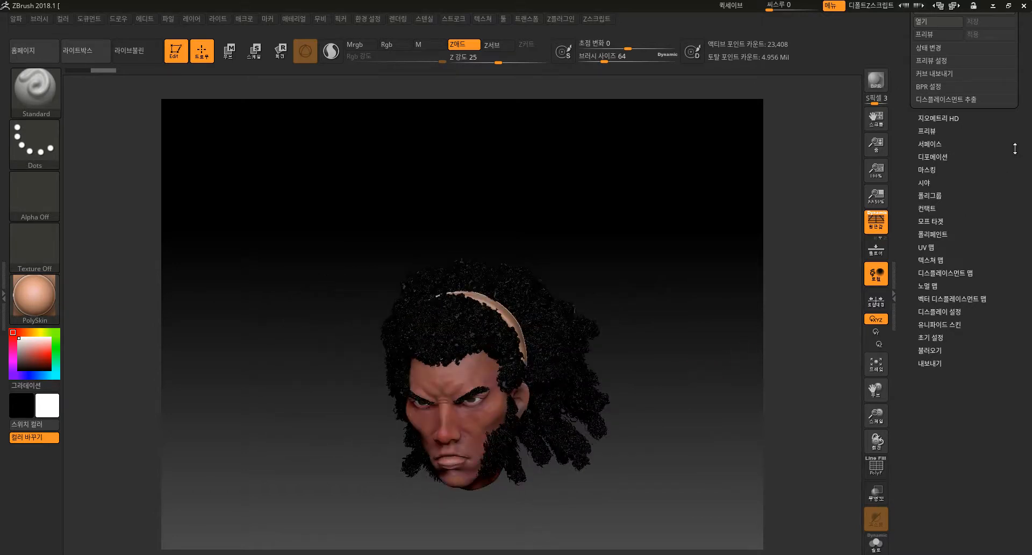
scroll(975, 144, "up", 5)
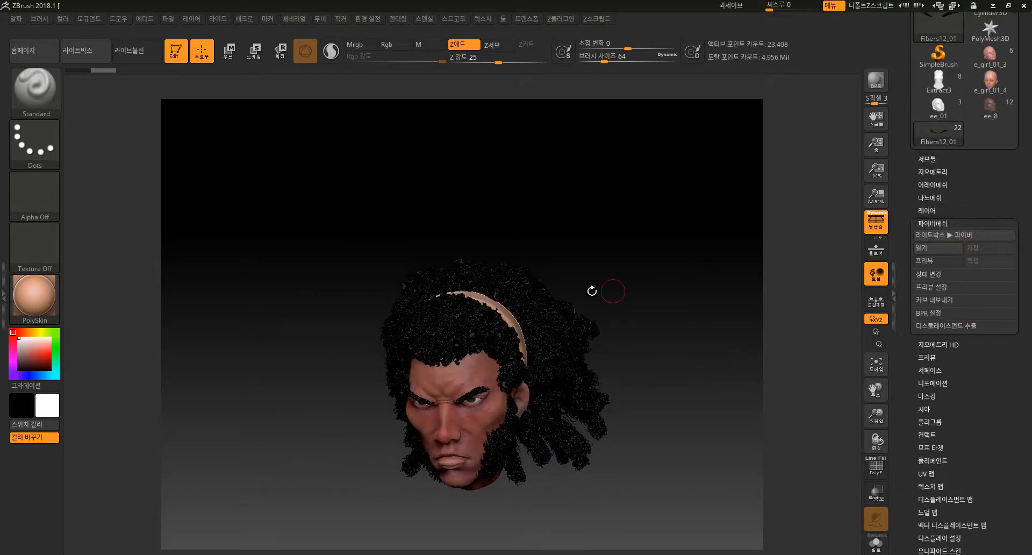
mouse_move(622, 265)
left_mouse_down()
mouse_move(633, 344)
mouse_move(656, 370)
mouse_move(657, 269)
mouse_move(623, 271)
mouse_move(659, 244)
left_mouse_up()
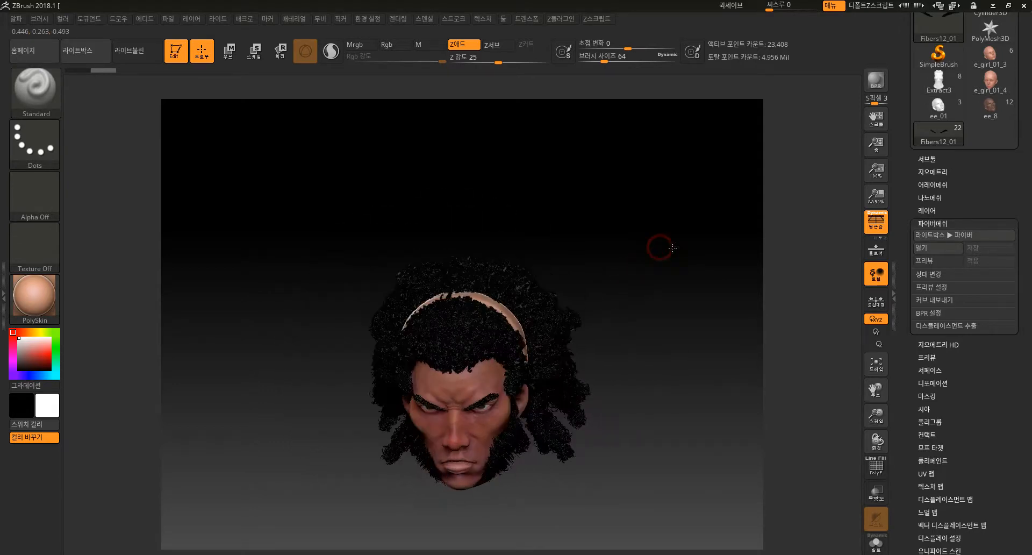
- Bring up the start of the subtool list and hide the Fibers240 sideburns on the head
left_click(926, 159)
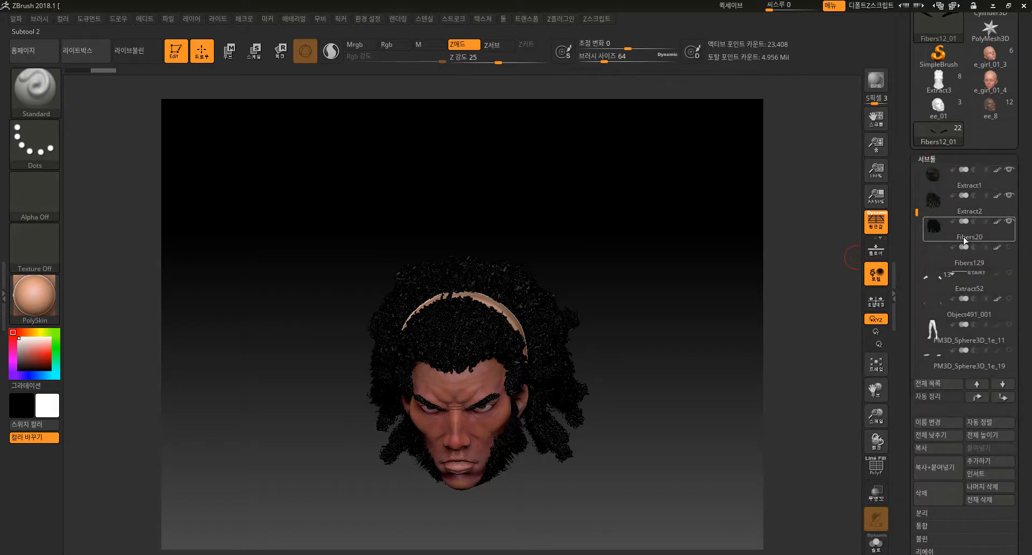
left_click_drag(917, 213, 924, 178)
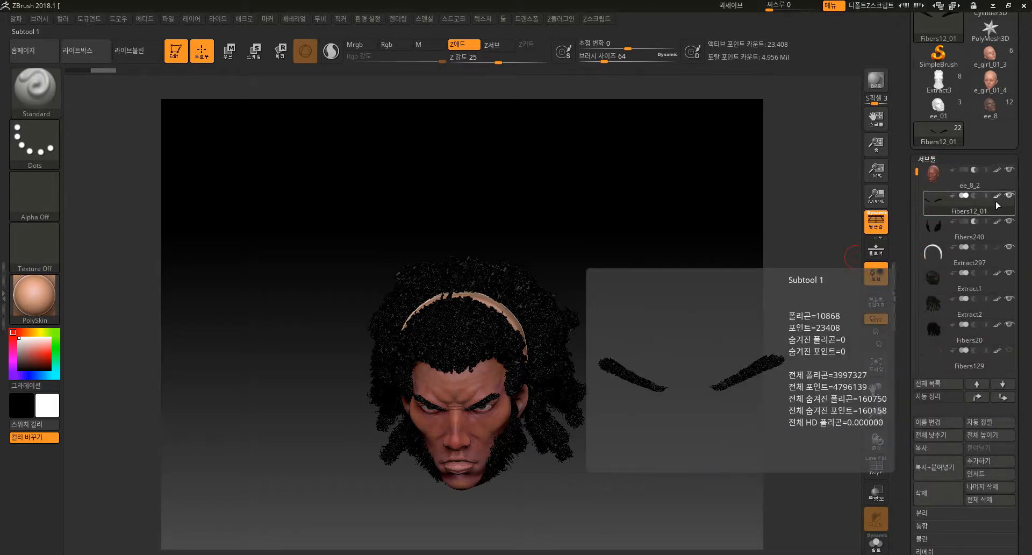
left_click(1009, 221)
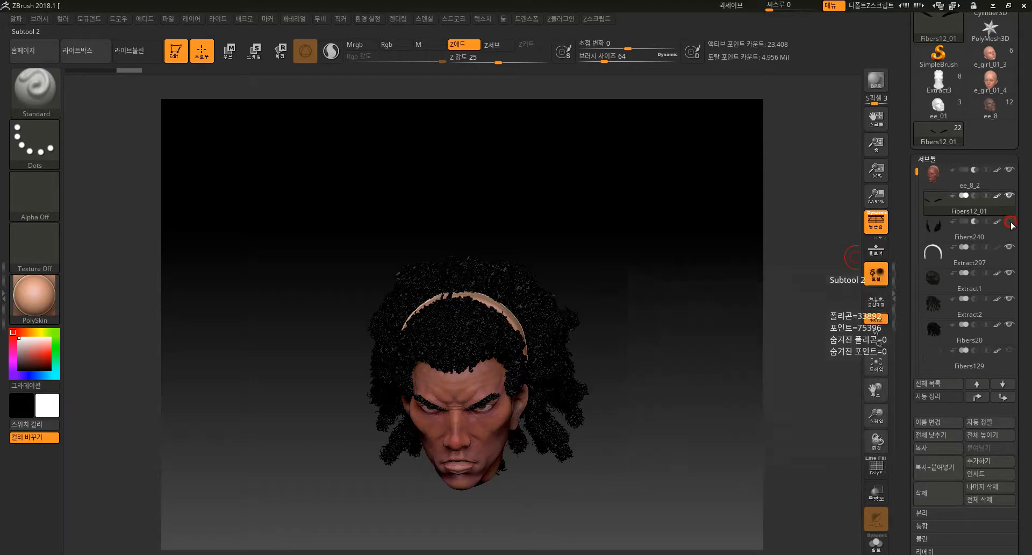
left_click_drag(771, 374, 774, 409)
left_click(1011, 222)
left_click(1011, 221)
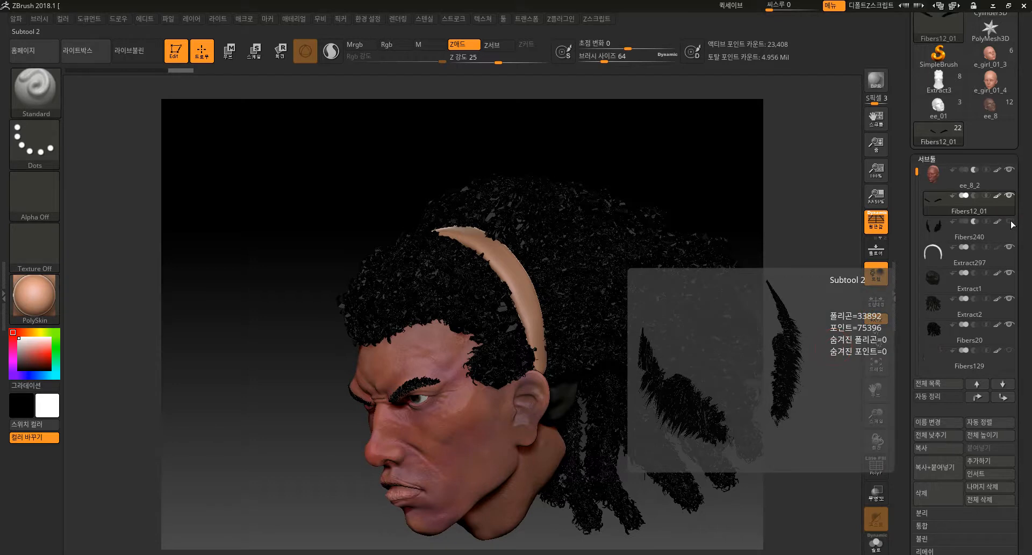
- Toggle the visibility of Extract1 and Extract2 to inspect the base meshes beneath the curly hair fibers
left_click(1012, 276)
left_click(1013, 276)
left_click(1013, 277)
left_click(1013, 276)
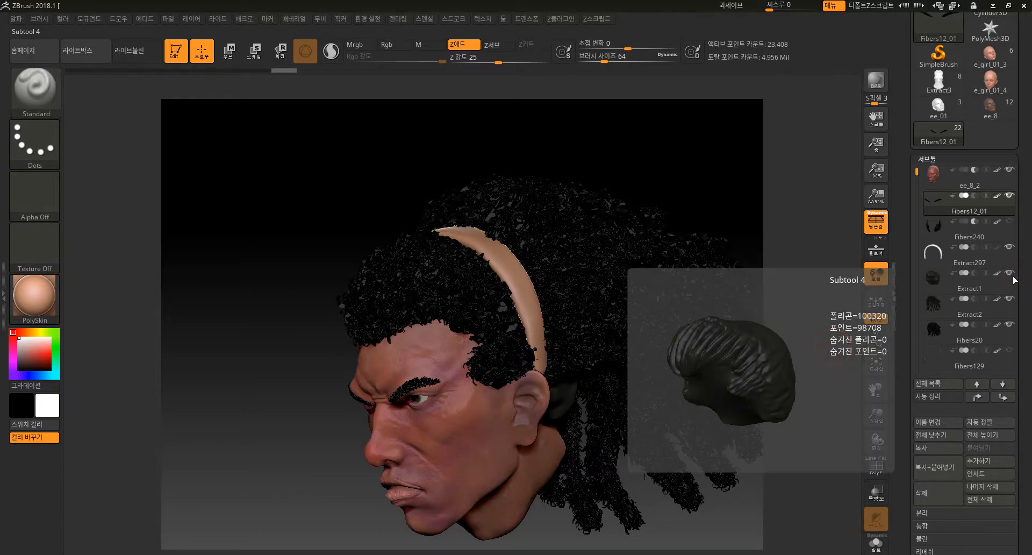
left_click(1014, 277)
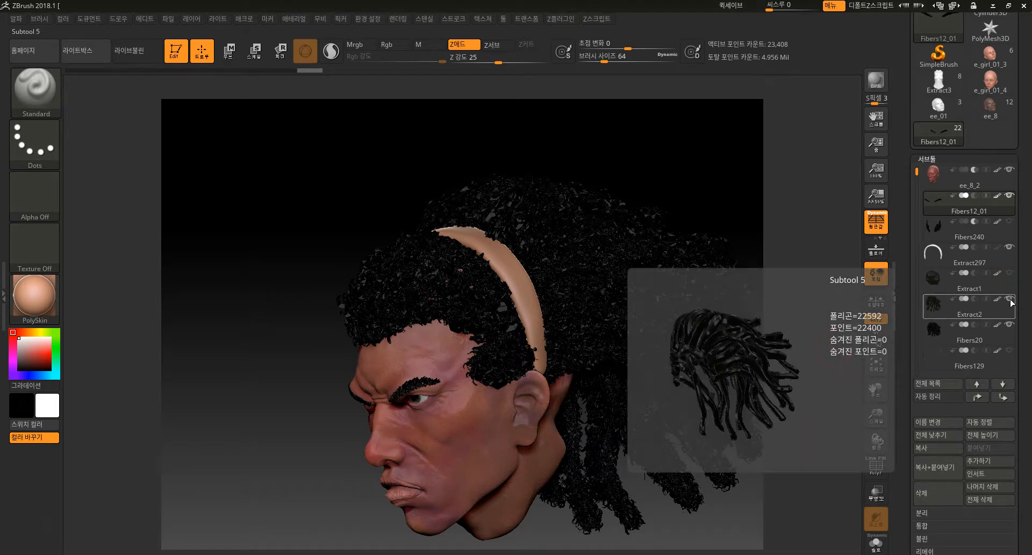
left_click(1010, 300)
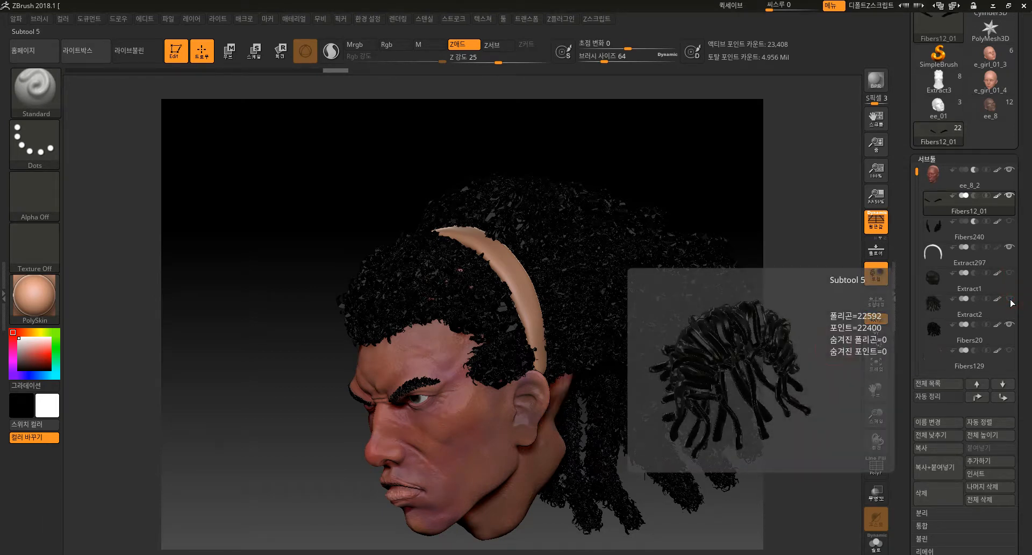
left_click(1010, 300)
left_click(1012, 276)
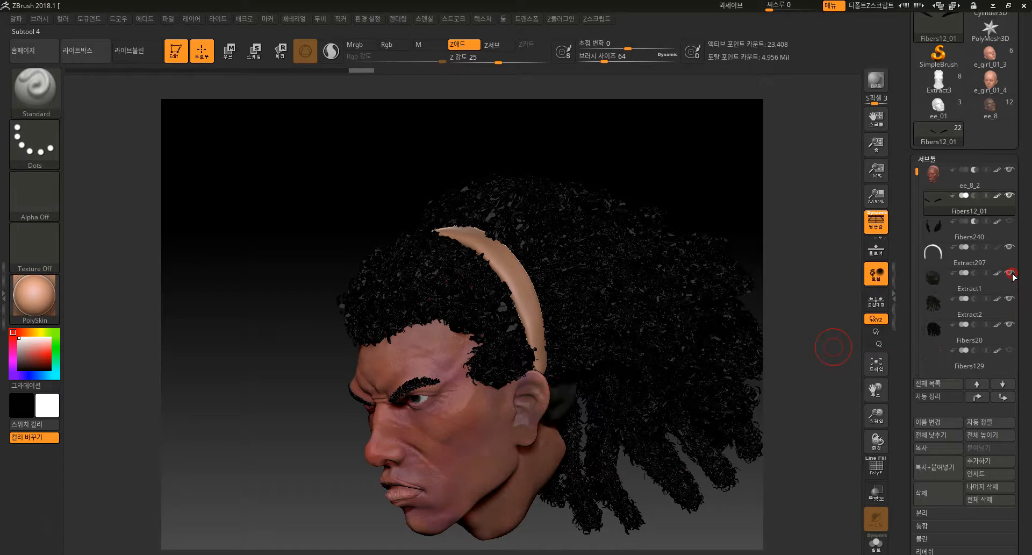
- Hide the Fibers20 curly hair and inspect the Extract2 dreadlock base by toggling its visibility
left_click(1011, 325)
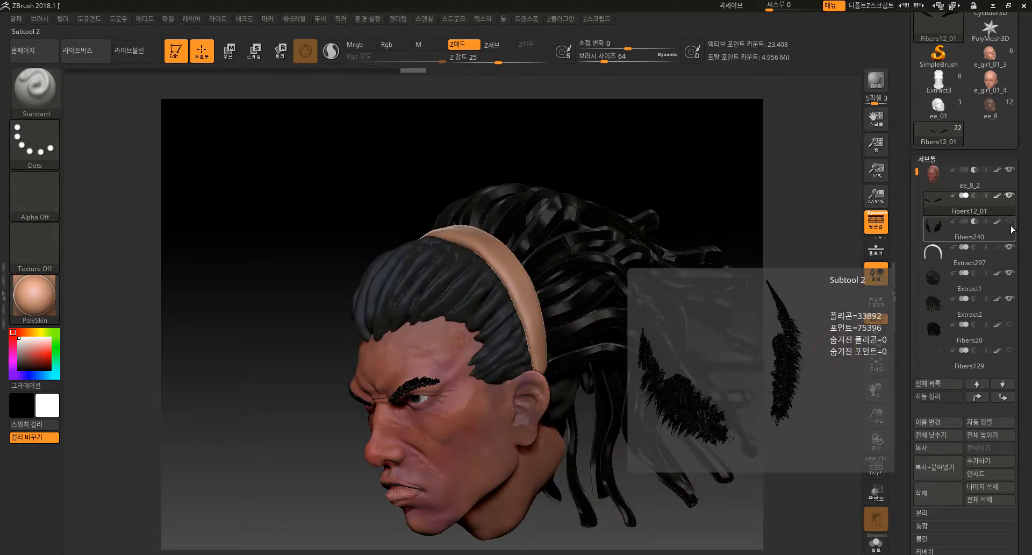
left_click(1010, 300)
left_click(1011, 299)
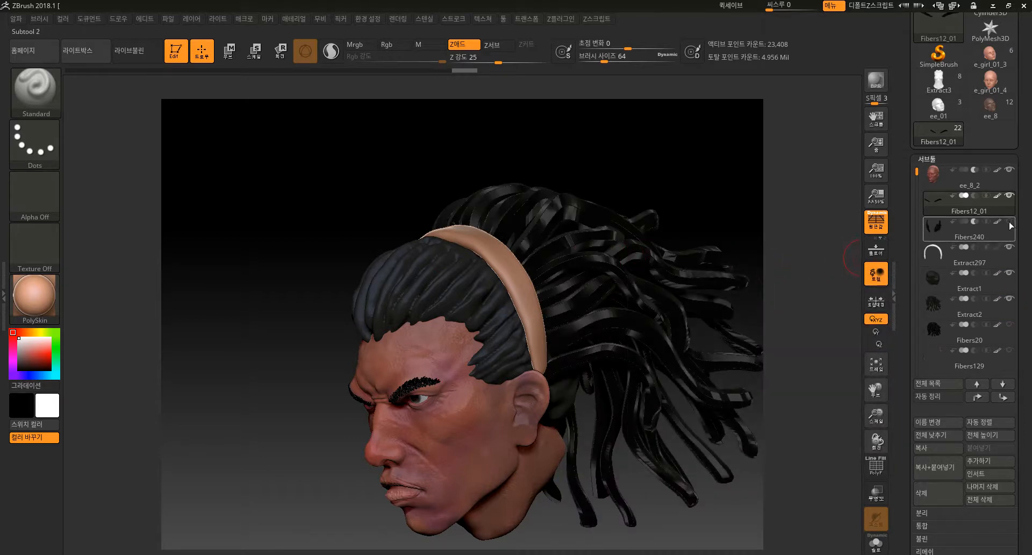
- Mask the sideburn area on the cheek of the ee_8_2 head and show the Fibers240 sideburns
left_click(478, 424, "alt")
left_click_drag(478, 424, 475, 486, "ctrl")
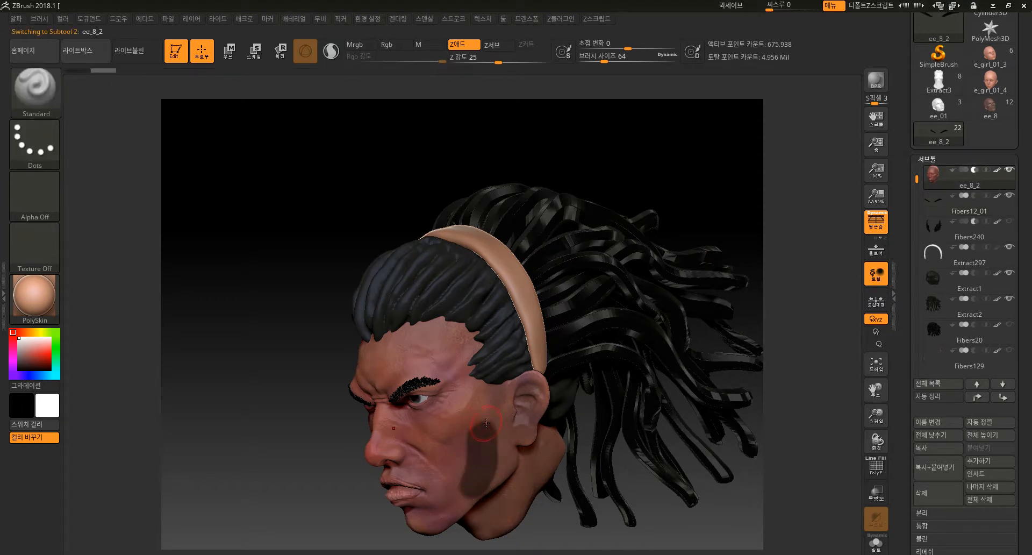
left_click(1010, 222)
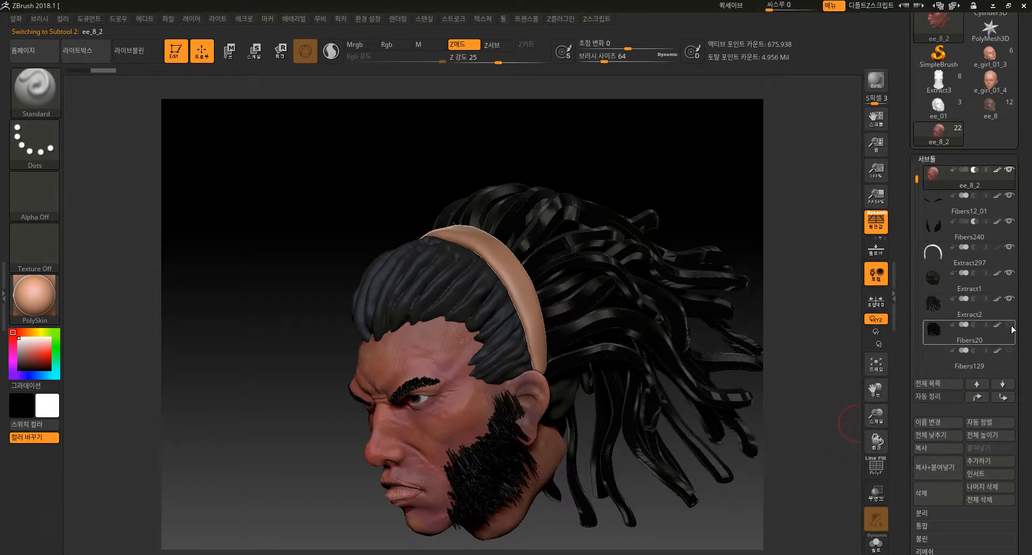
- Show the Fibers20 curly hair and hide Extract2, Extract1 and the Extract297 headband to inspect the fibers alone
left_click(1011, 300)
left_click(1011, 299)
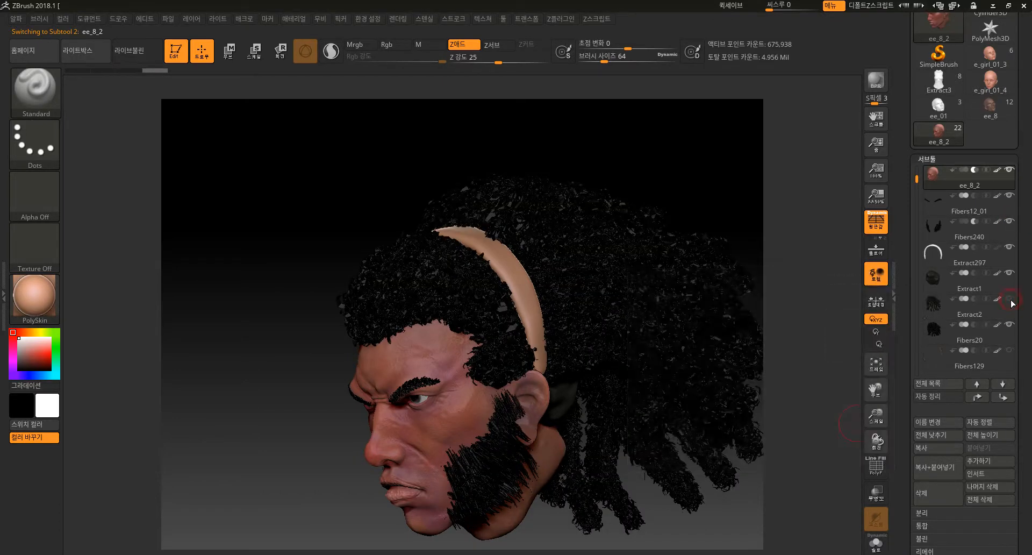
left_click(1010, 273)
left_click(1011, 247)
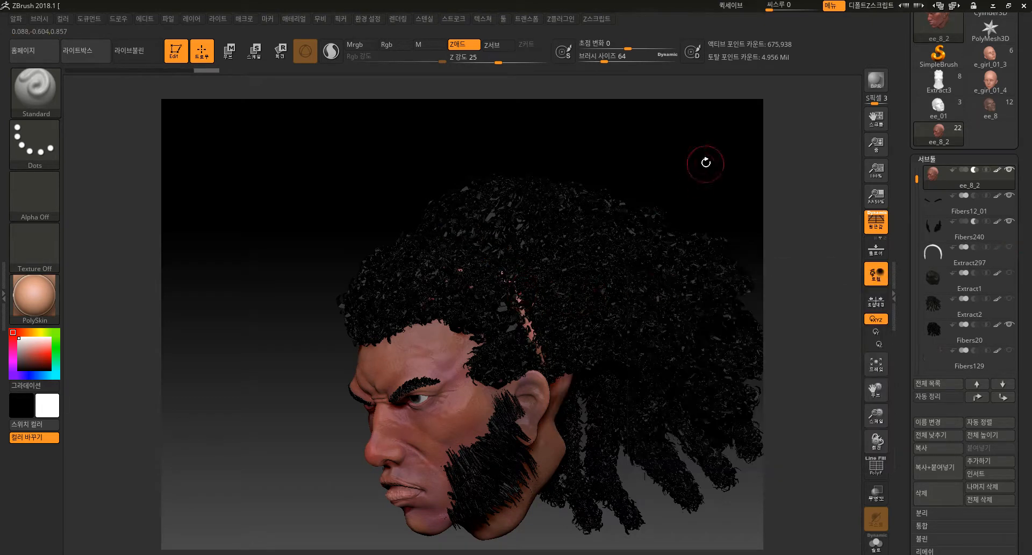
left_click_drag(704, 159, 709, 225)
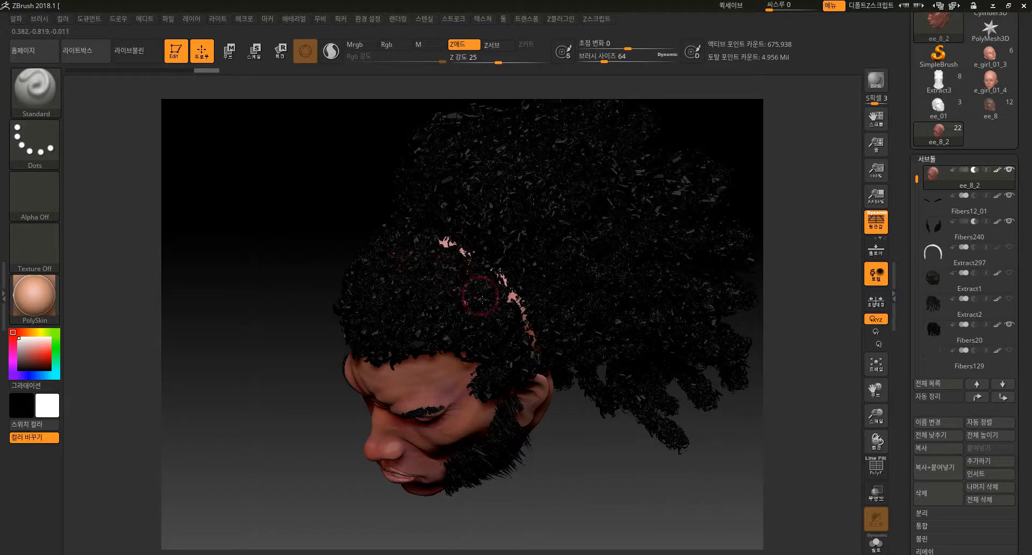
- Show the Extract297 headband and the Extract1 hair base again, comparing the head with and without the headband
left_click(1010, 247)
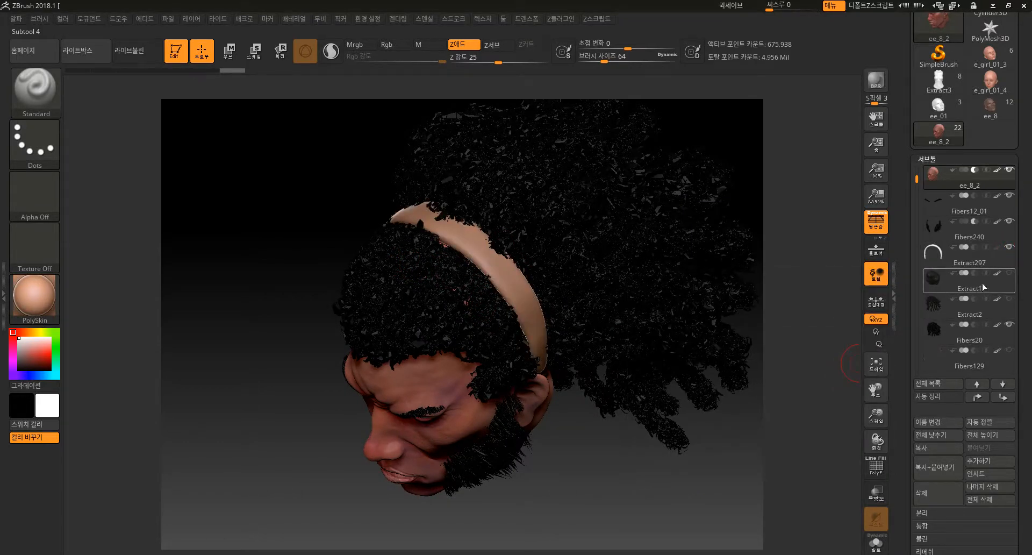
left_click(1010, 273)
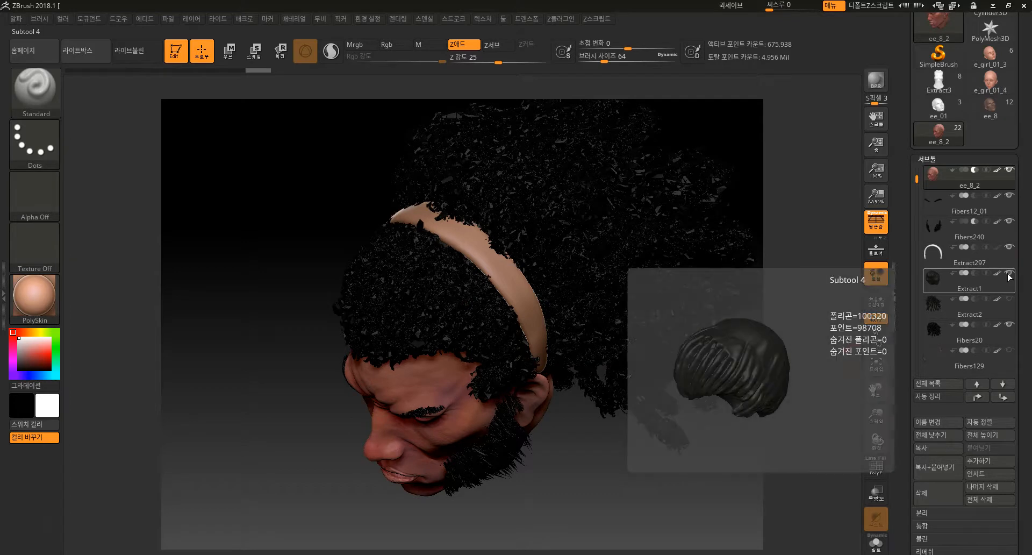
left_click(1009, 247)
left_click_drag(784, 418, 713, 334)
left_click(1008, 249)
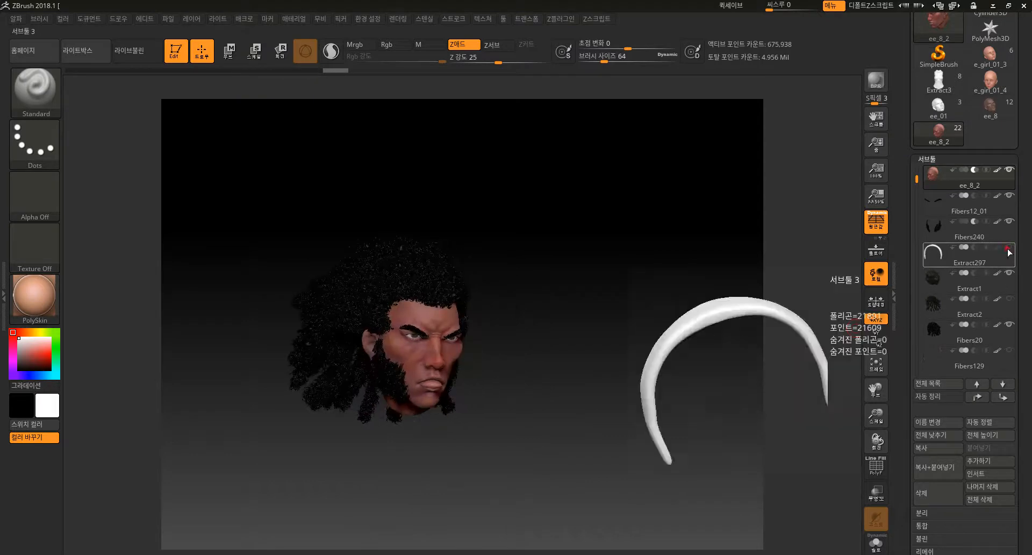
left_click_drag(569, 356, 682, 430)
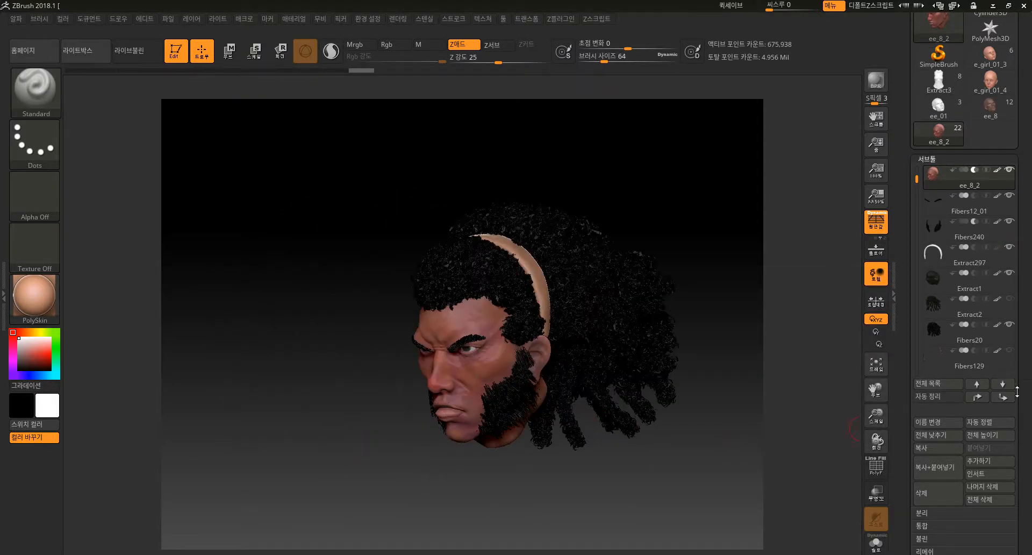
- Open the FiberMesh settings and switch the active tool to the bald female head e_girl_01_3
left_click_drag(1023, 404, 1007, 298)
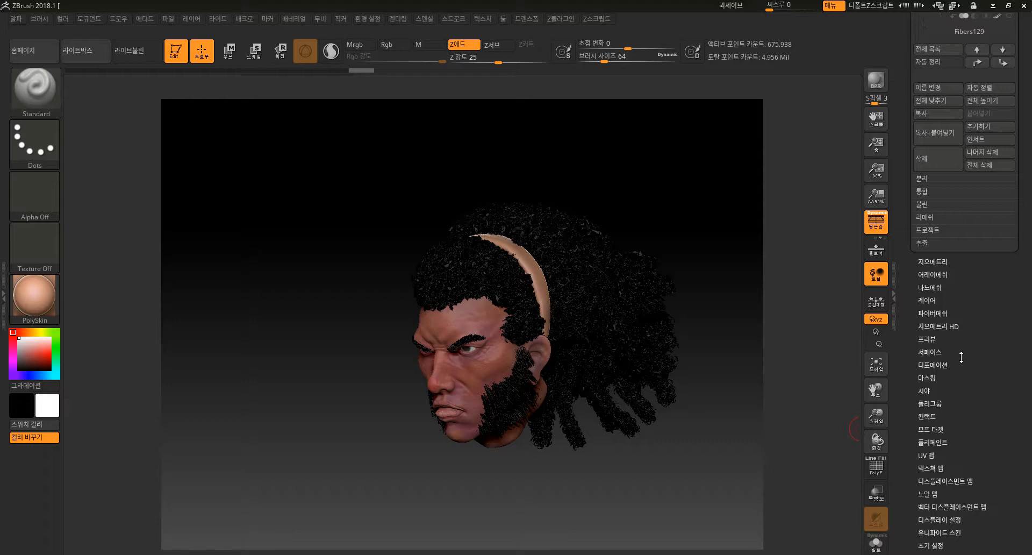
mouse_move(687, 459)
left_mouse_down()
mouse_move(666, 451)
mouse_move(700, 442)
left_mouse_up()
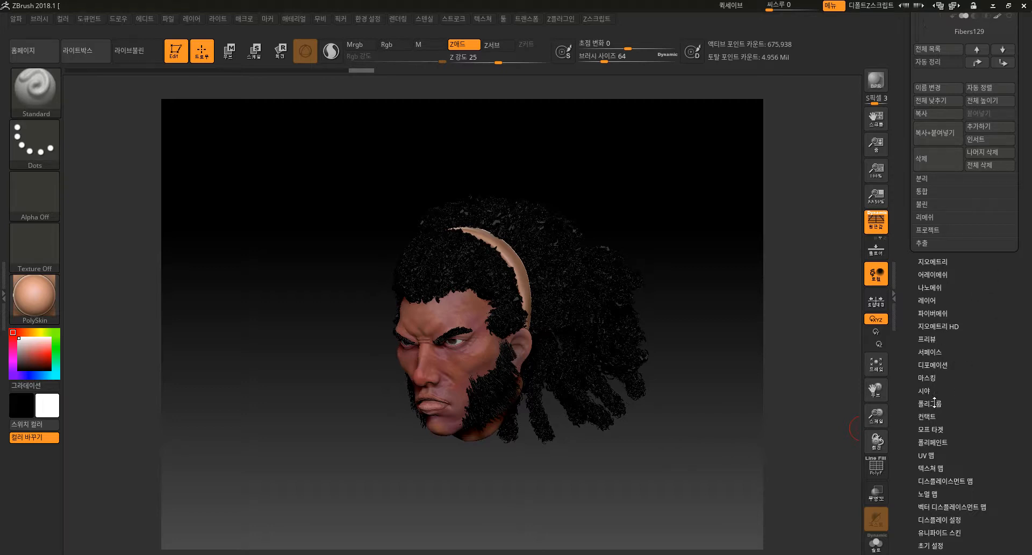
left_click(935, 313)
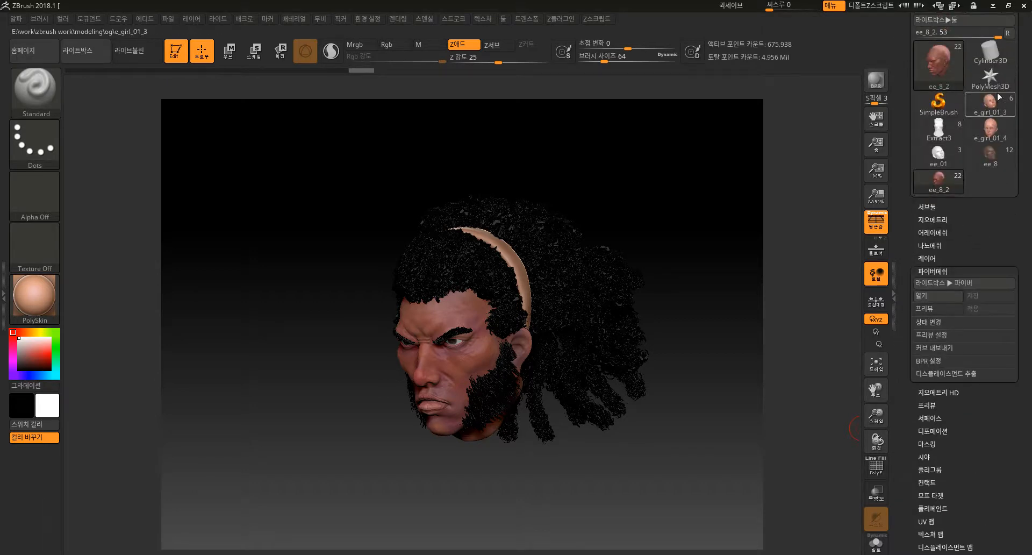
mouse_move(998, 96)
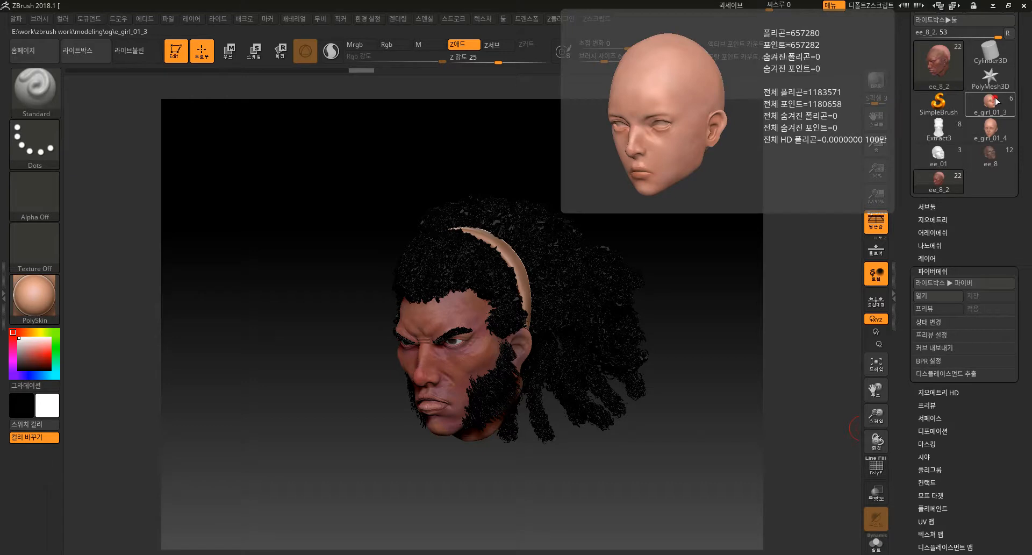
left_click(995, 101)
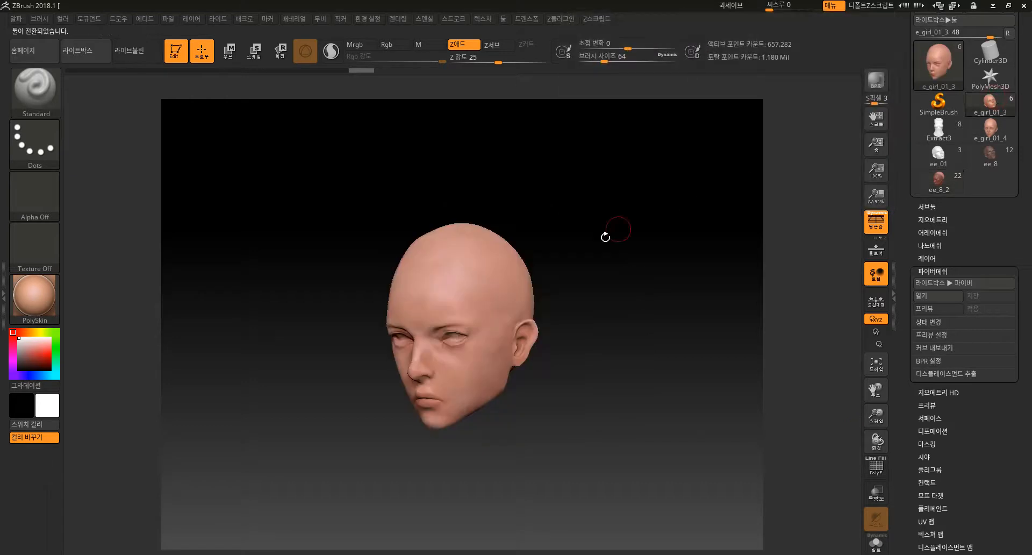
- Try masking a round spot on the female head's forehead and undo it
key("ctrl")
left_click(453, 283, "ctrl")
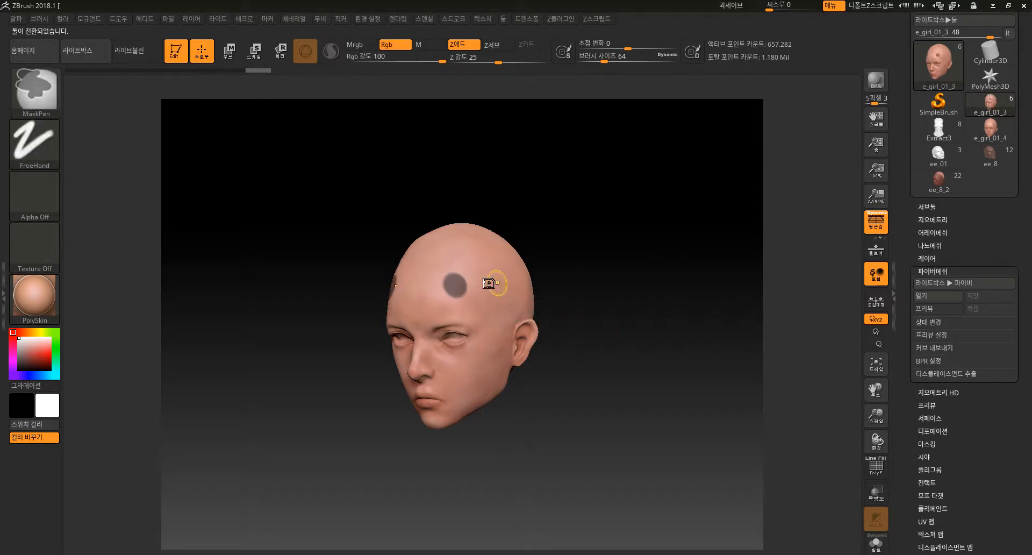
key("ctrl+z")
key("ctrl+z")
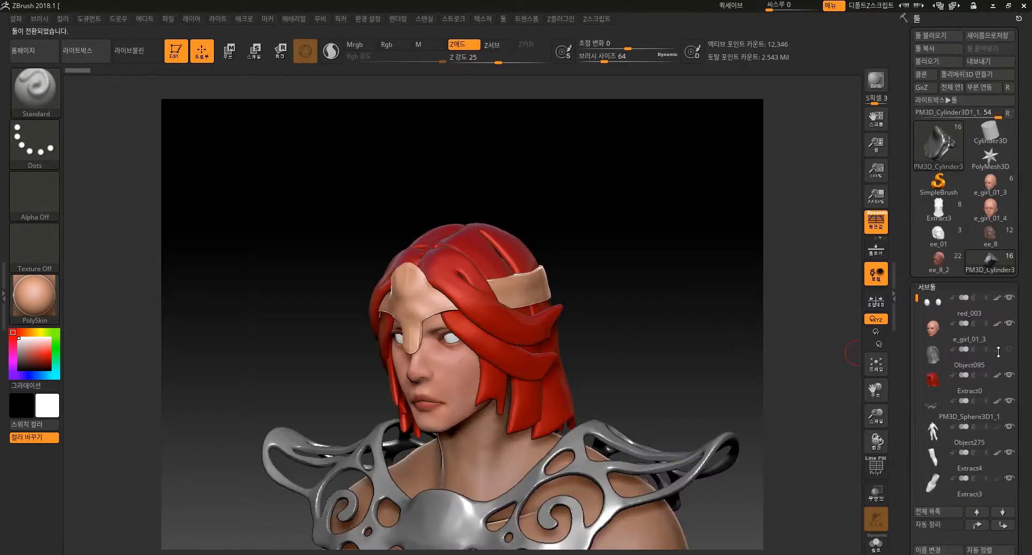
- Show the Object095 hair shell over the red hair of the armored female character and make it the active subtool
left_click(1009, 355)
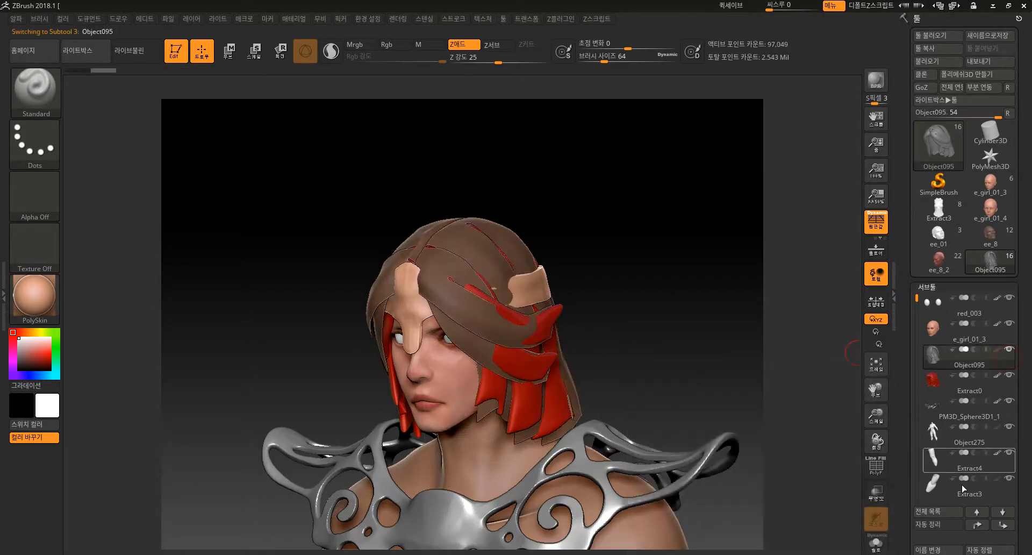
- Isolate the Object095 hair shell and toggle its wireframe display on and off
left_click(886, 544)
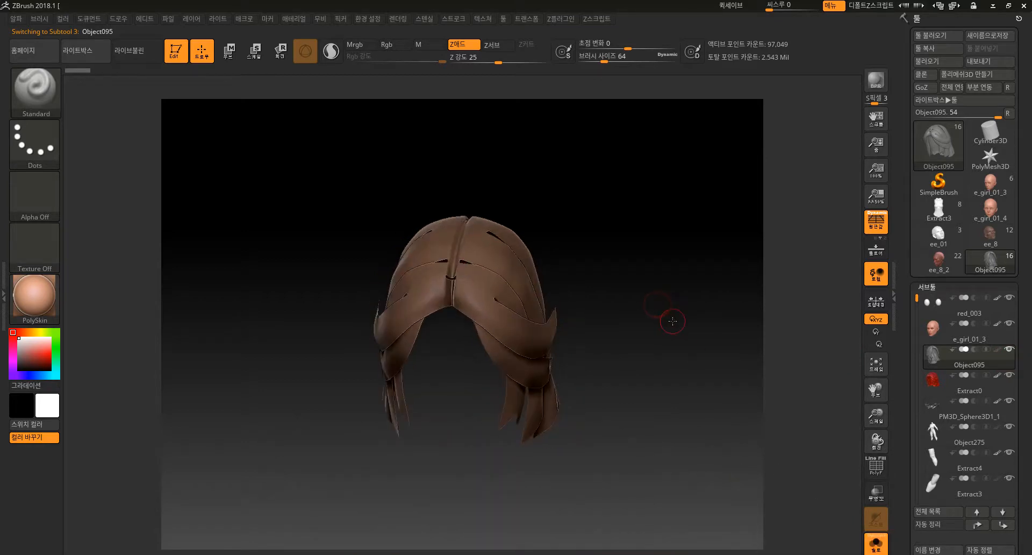
key("shift+f")
key("shift+f")
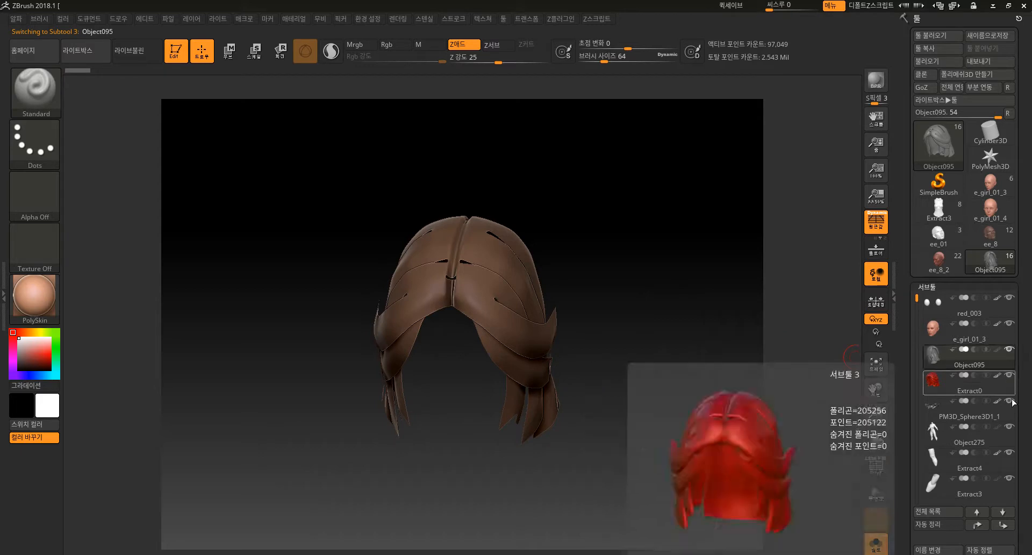
- Make the red Extract0 hair the active subtool, hide Object095 and view the red hair from an angle
mouse_move(1015, 360)
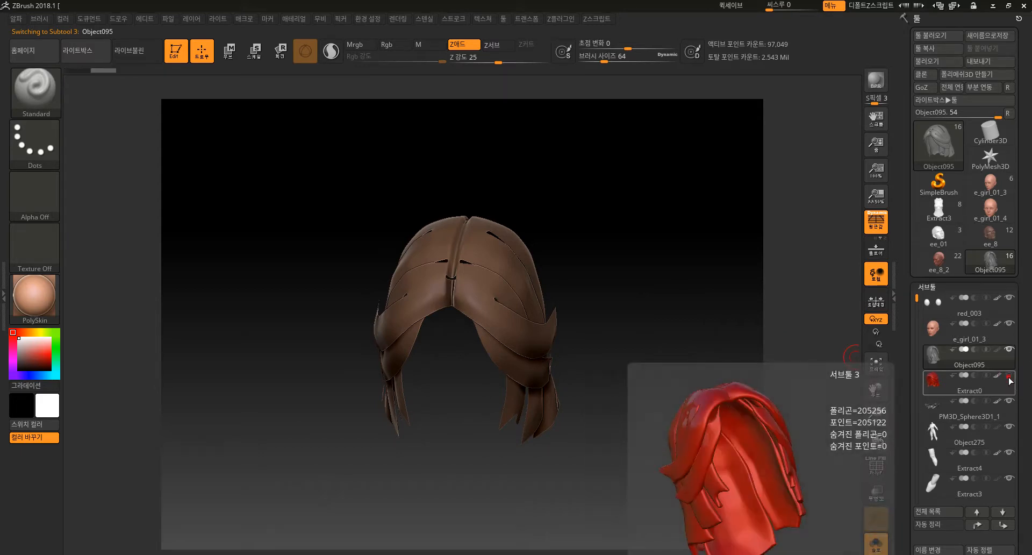
key("Down")
left_click(1011, 350)
left_click_drag(640, 390, 677, 395)
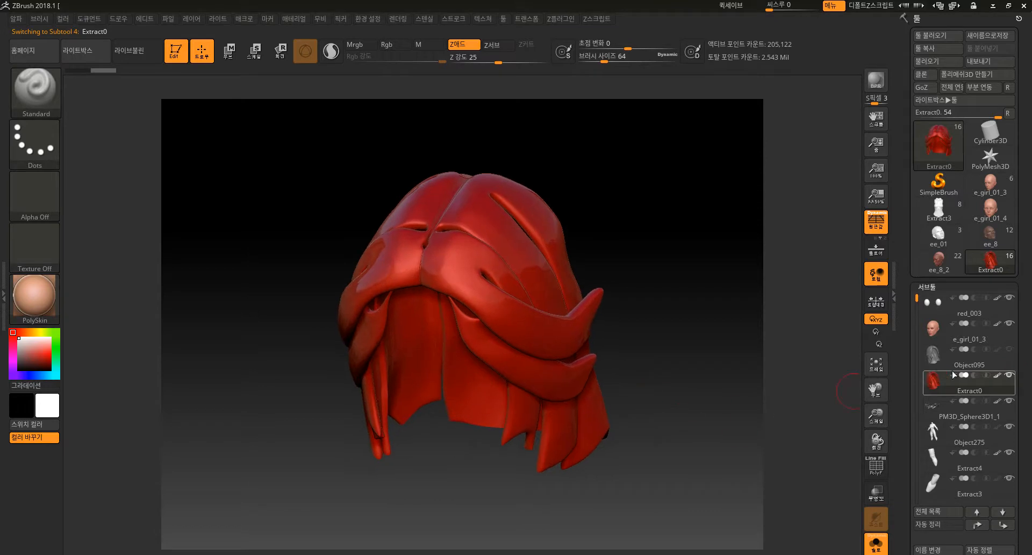
- Hide the red Extract0 hair and make the Object095 hair shell visible and active again
left_click(1010, 375)
left_click(1010, 350)
left_click(1011, 362)
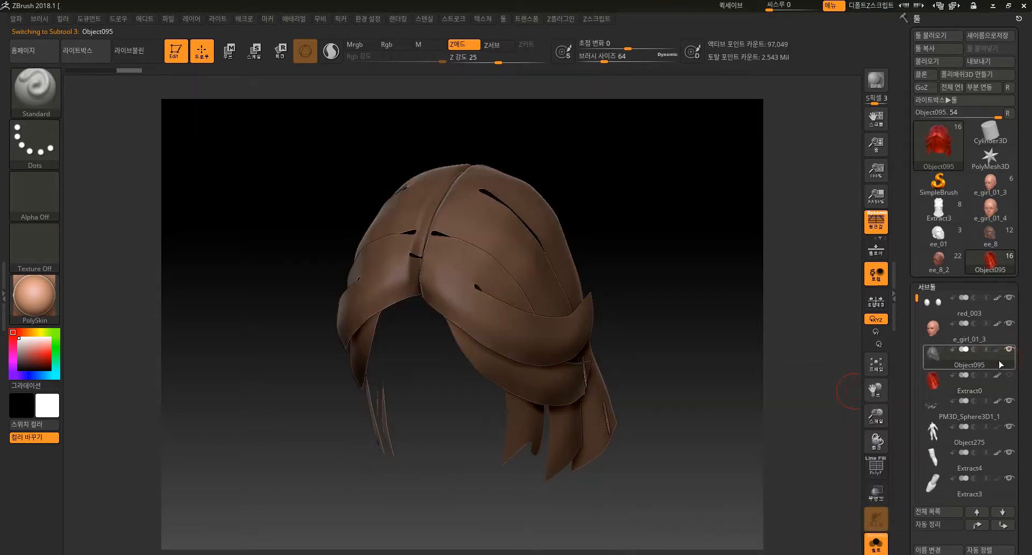
mouse_move(726, 350)
left_mouse_down()
mouse_move(736, 456)
mouse_move(739, 355)
left_mouse_up()
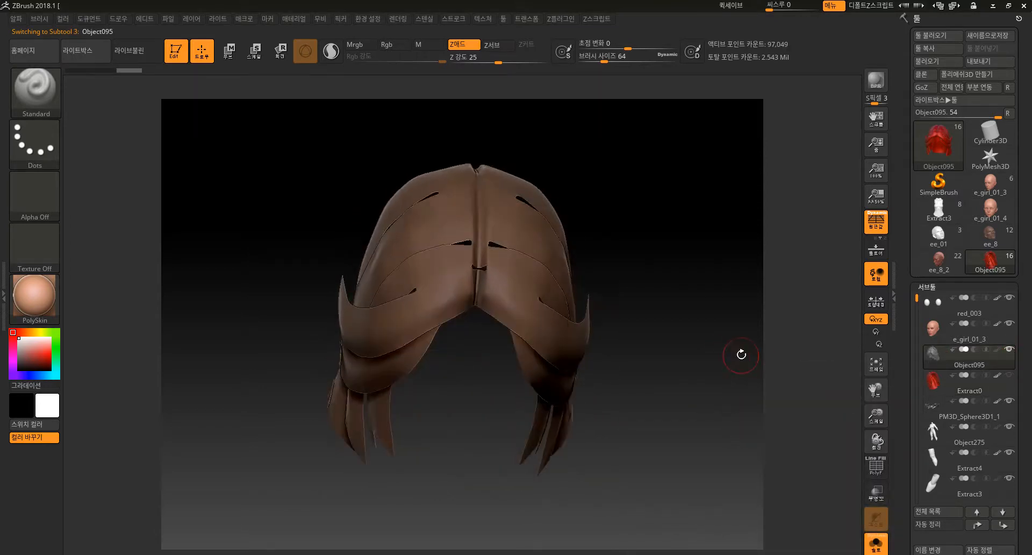
- Examine the Object095 hair shell with and without its wireframe from the front and side
key("shift+f")
mouse_move(721, 410)
left_mouse_down()
mouse_move(761, 337)
mouse_move(705, 346)
left_mouse_up()
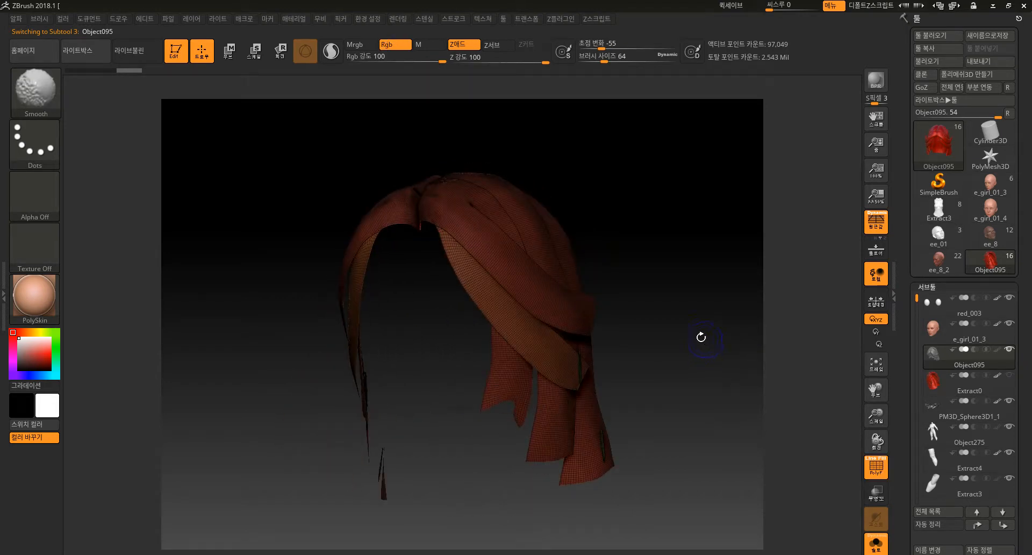
key("shift+f")
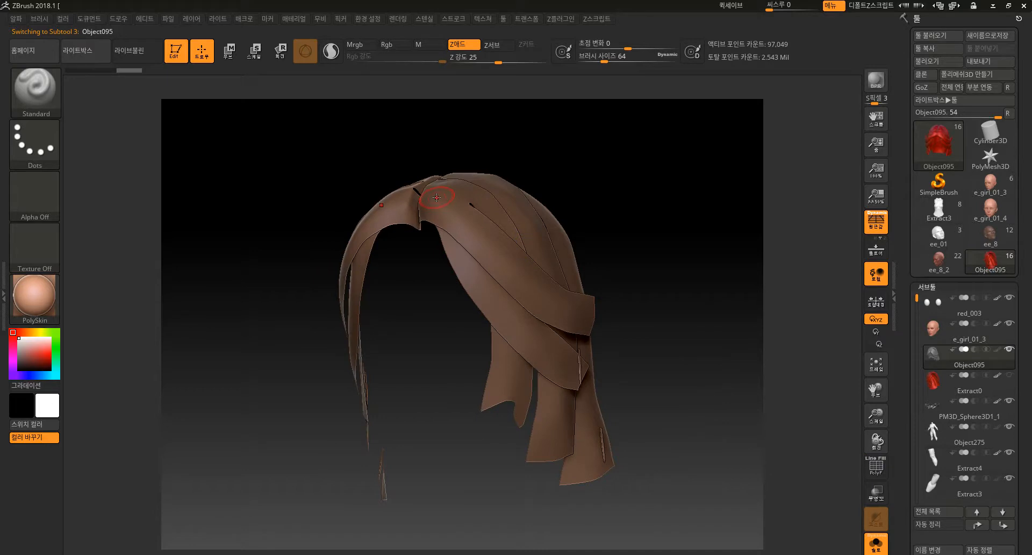
left_click_drag(653, 308, 684, 359)
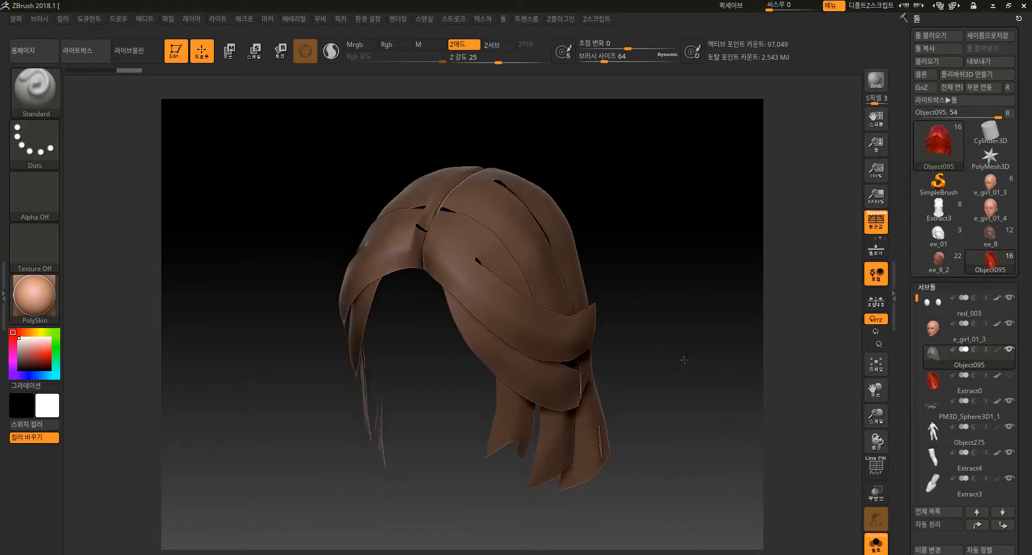
left_click_drag(656, 297, 696, 326, "shift")
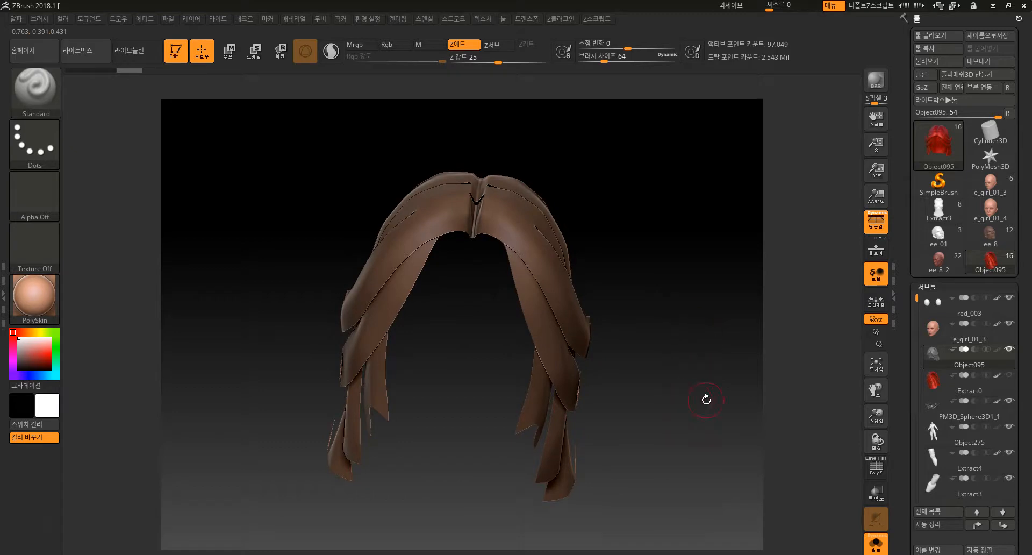
left_click_drag(684, 376, 658, 344)
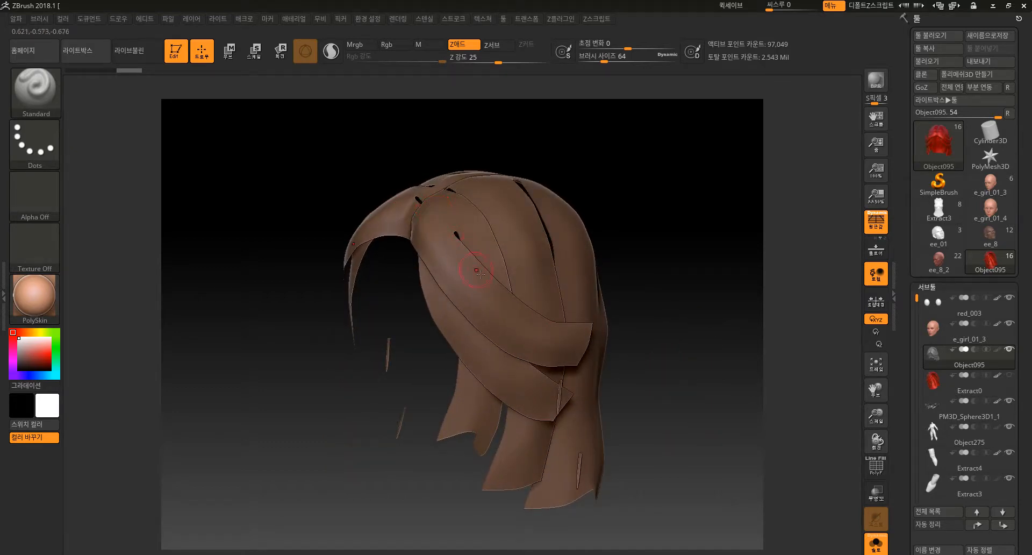
- Switch the active tool to e_girl_01_3 and on to ee_8_2, showing the male head with all its hair subtools
left_click(990, 183)
left_click_drag(610, 226, 643, 286)
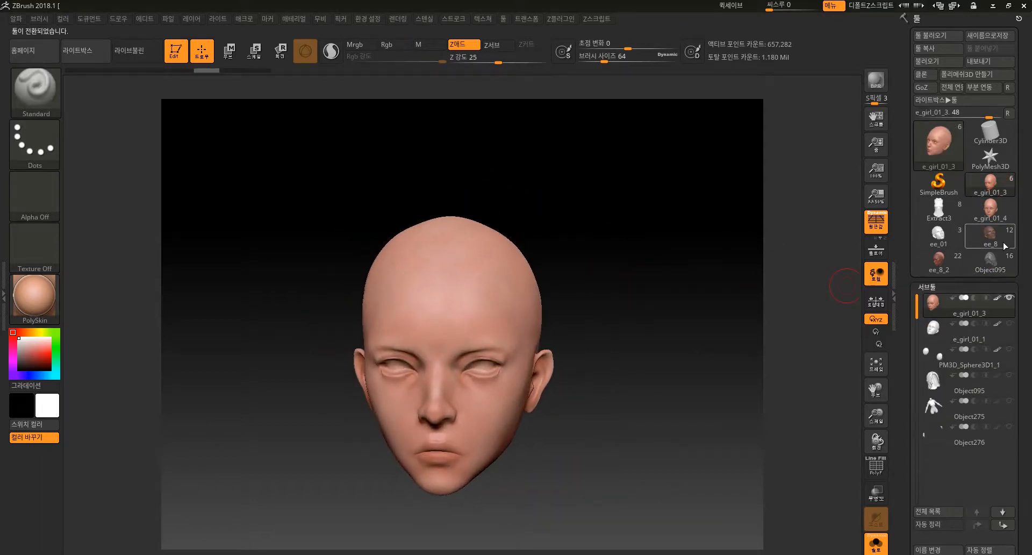
left_click(956, 269)
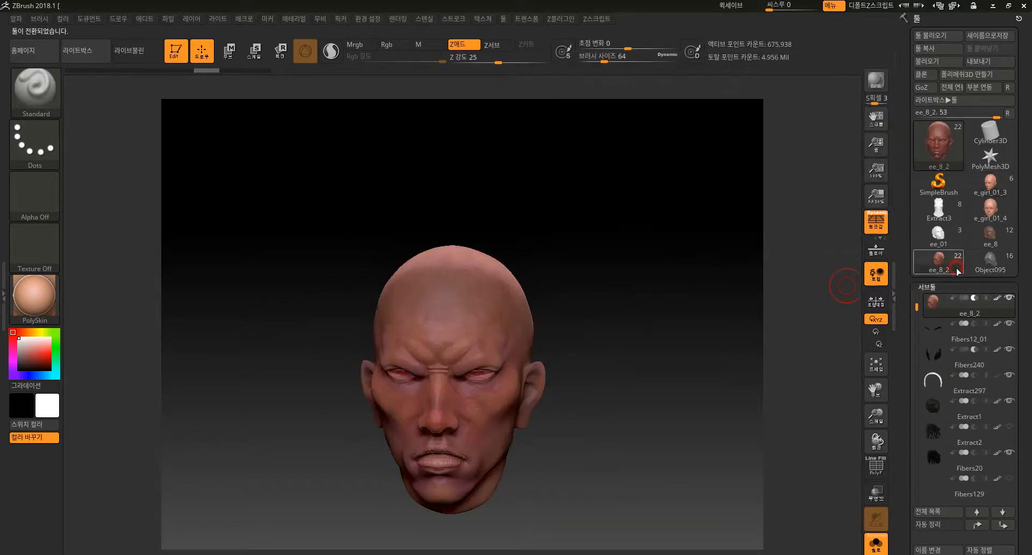
left_click_drag(749, 343, 742, 350)
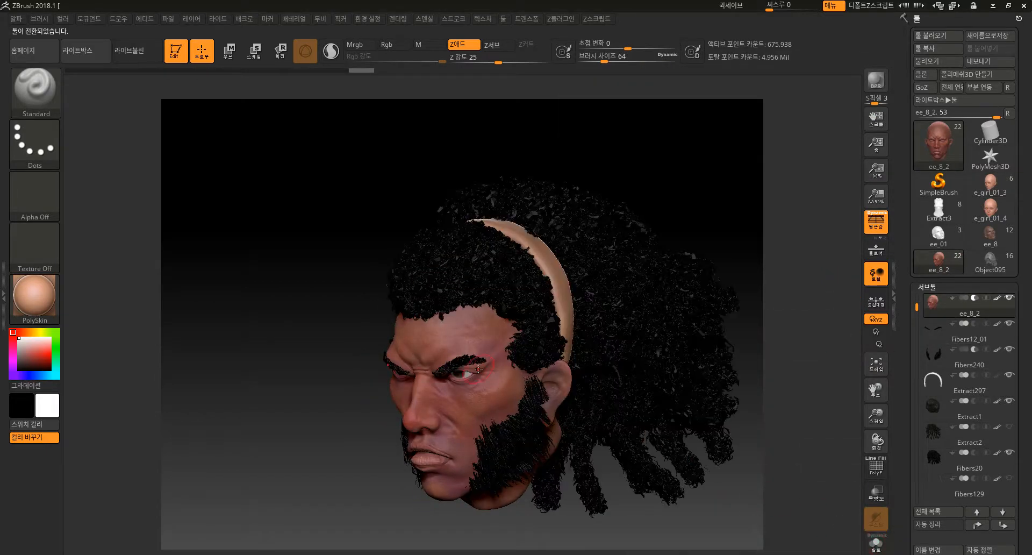
- Hide and show the male head's Fibers12_01 eyebrows to compare the face with and without them
left_click(1010, 323)
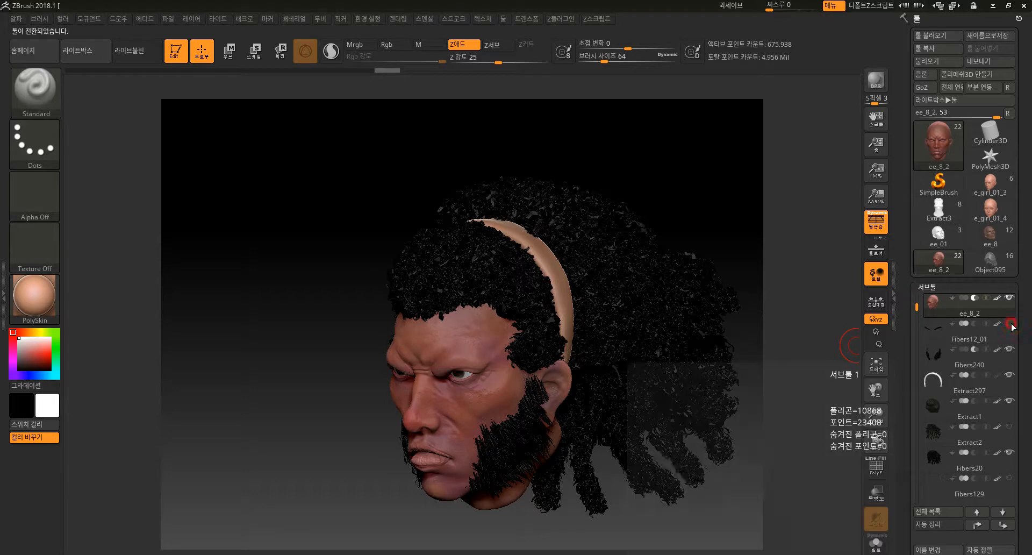
left_click(1011, 324)
left_click(1011, 324)
left_click(1011, 324)
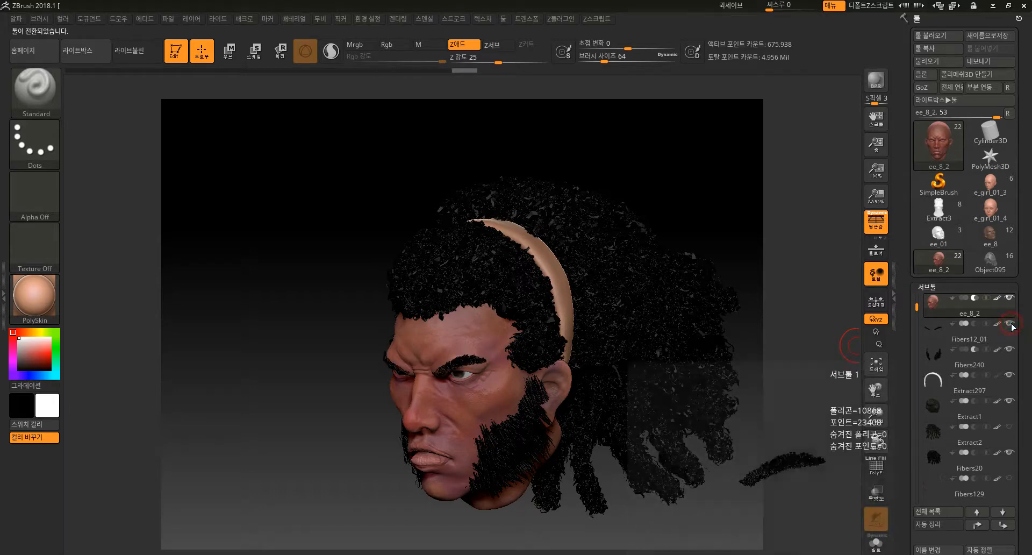
left_click_drag(829, 321, 861, 316)
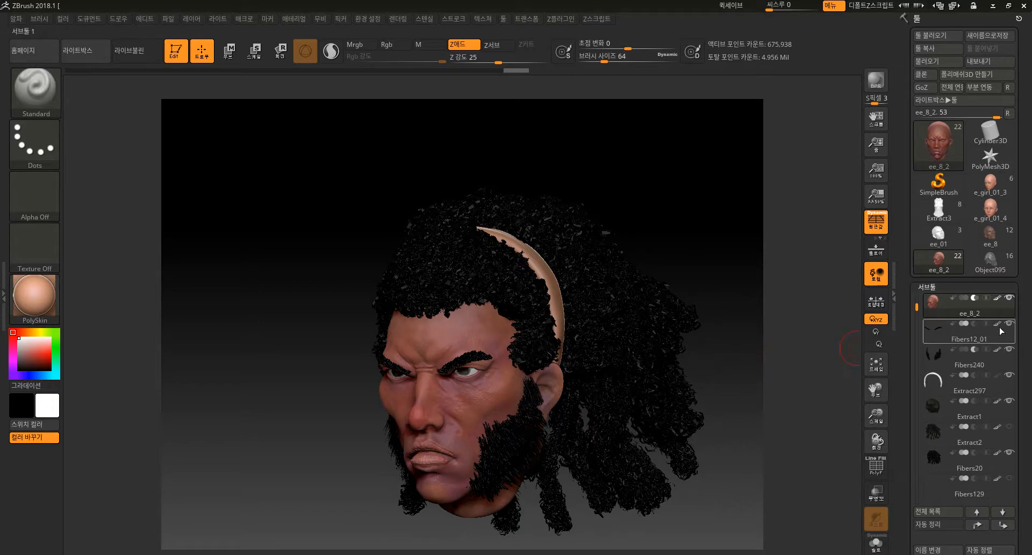
- Switch to the e_girl_01_3 tool, show its Object275 body and make the body the active subtool
left_click(1003, 197)
left_click_drag(644, 256, 667, 320)
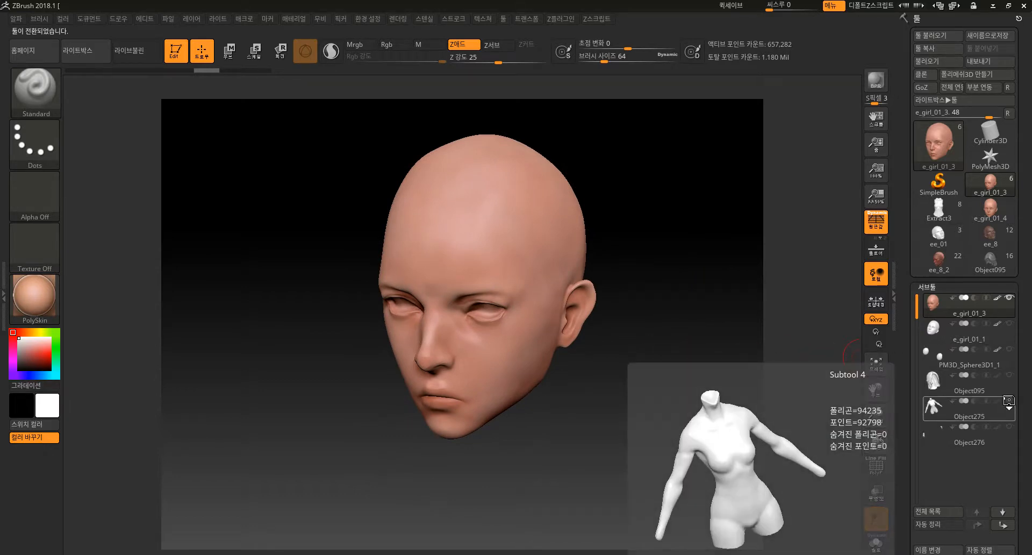
left_click(1008, 401)
left_click_drag(657, 344, 618, 237, "alt")
left_click(560, 368, "alt")
left_click_drag(710, 356, 661, 327, "alt")
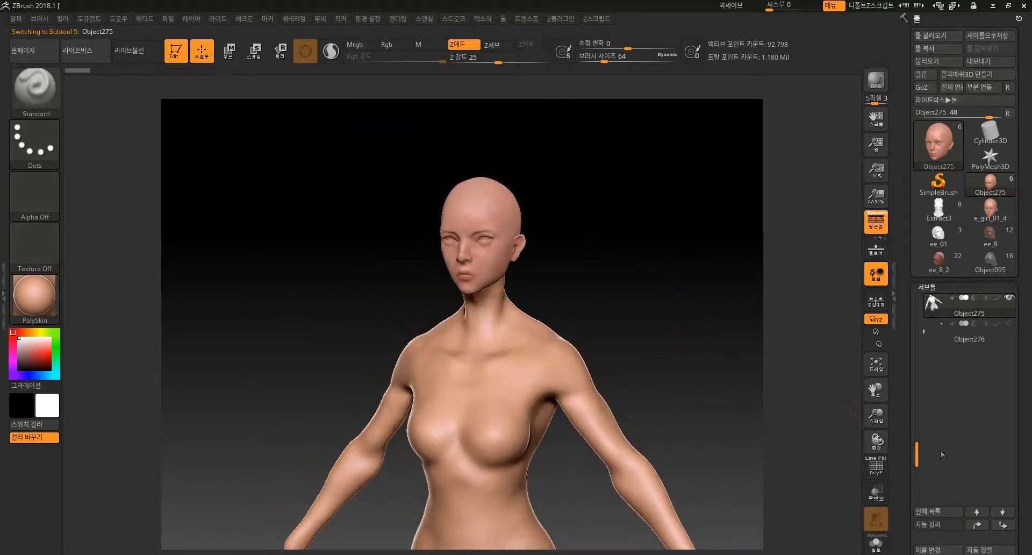
left_click_drag(1020, 483, 1010, 362)
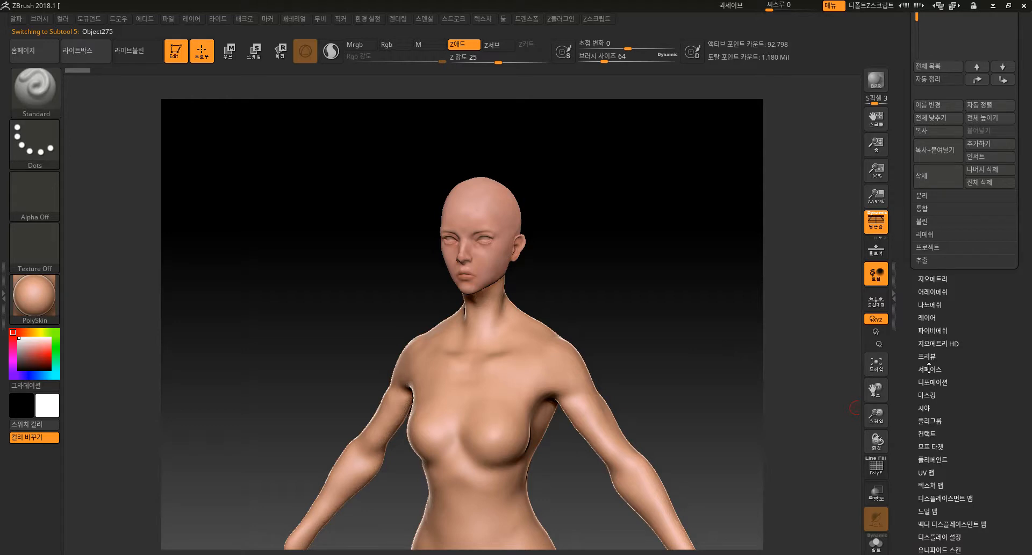
- Enlarge the brush to 172 and mask a patch on both shoulders of the female body
key("]")
key("]")
key("]")
key("]")
left_click_drag(560, 288, 556, 309)
mouse_move(510, 342)
left_mouse_down("ctrl")
mouse_move(528, 325)
mouse_move(504, 352)
mouse_move(521, 326)
left_mouse_up("ctrl")
mouse_move(578, 280)
left_mouse_down()
mouse_move(521, 321)
mouse_move(540, 293)
mouse_move(540, 317)
mouse_move(519, 339)
mouse_move(547, 322)
mouse_move(559, 284)
left_mouse_up()
left_click_drag(627, 285, 668, 262)
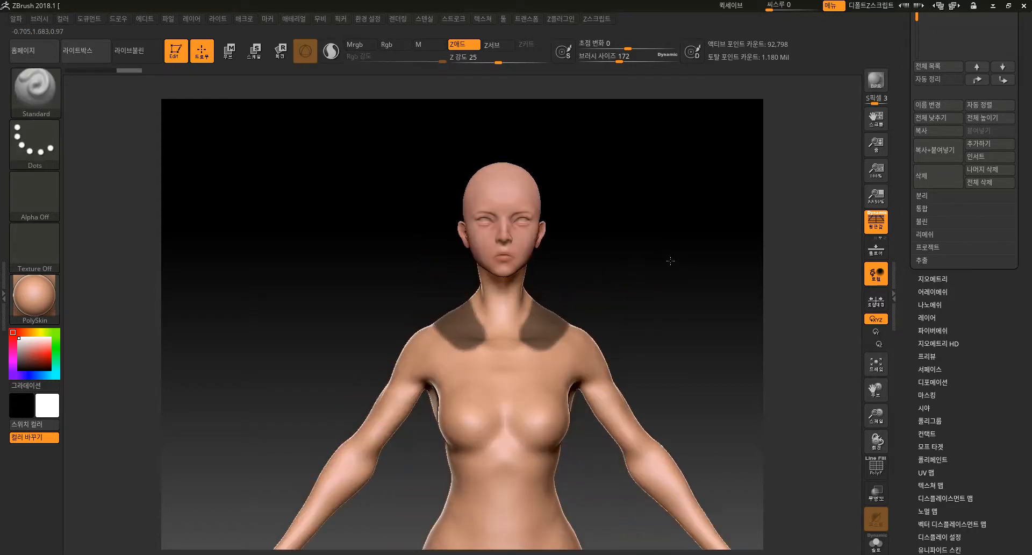
- Load the Fibers160.ZFP FiberMesh preset onto the masked shoulders and view the fibers around the whole figure
left_click(929, 259)
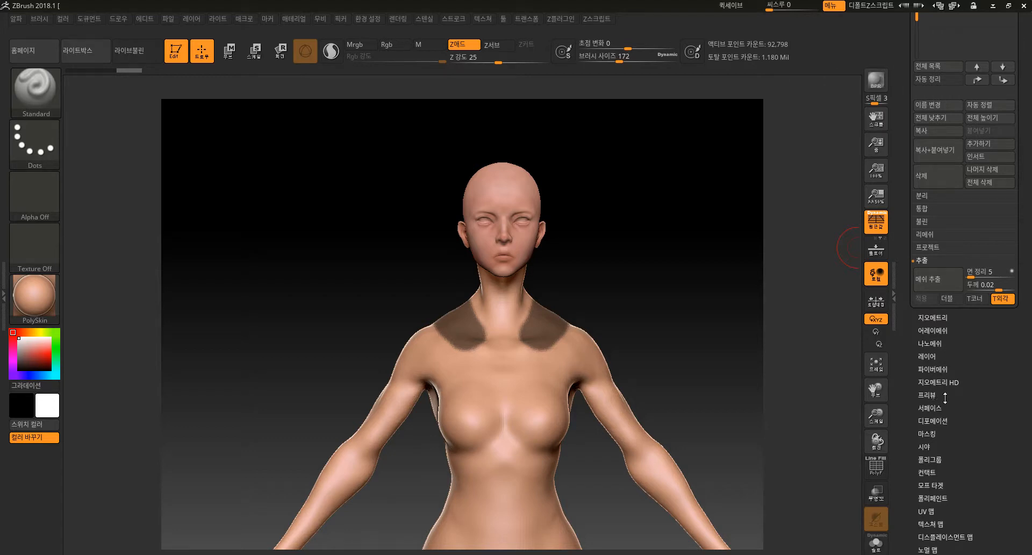
left_click(942, 368)
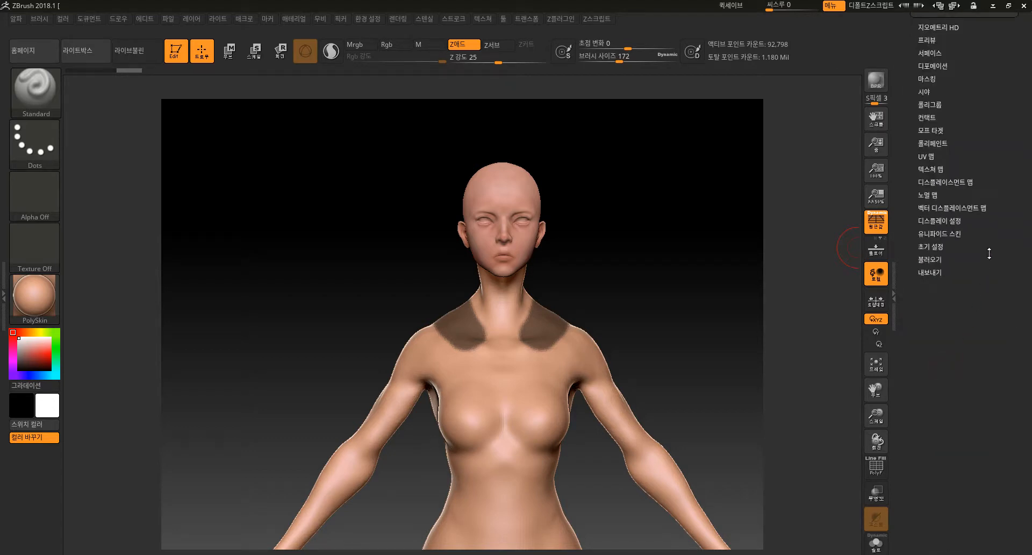
scroll(995, 242, "up", 3)
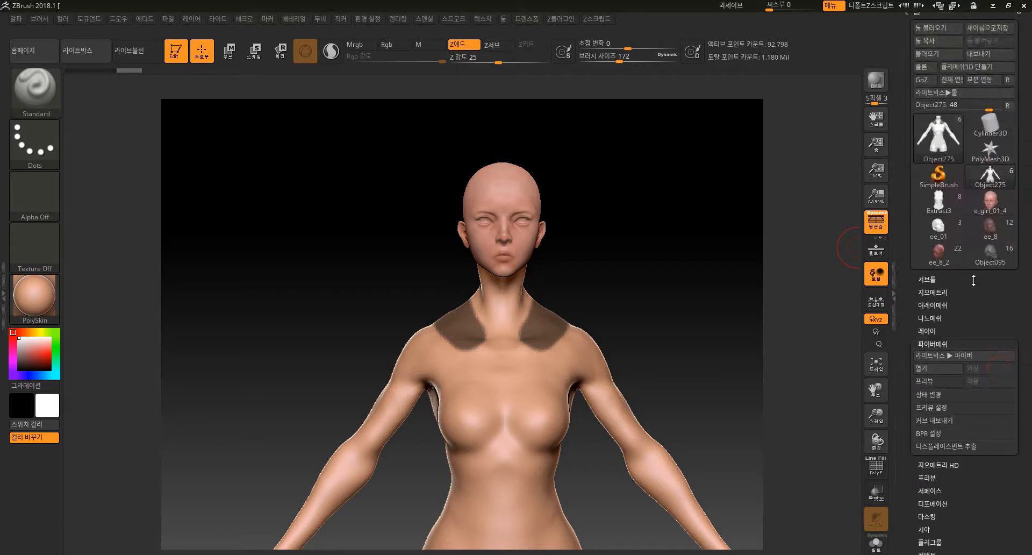
left_click(944, 359)
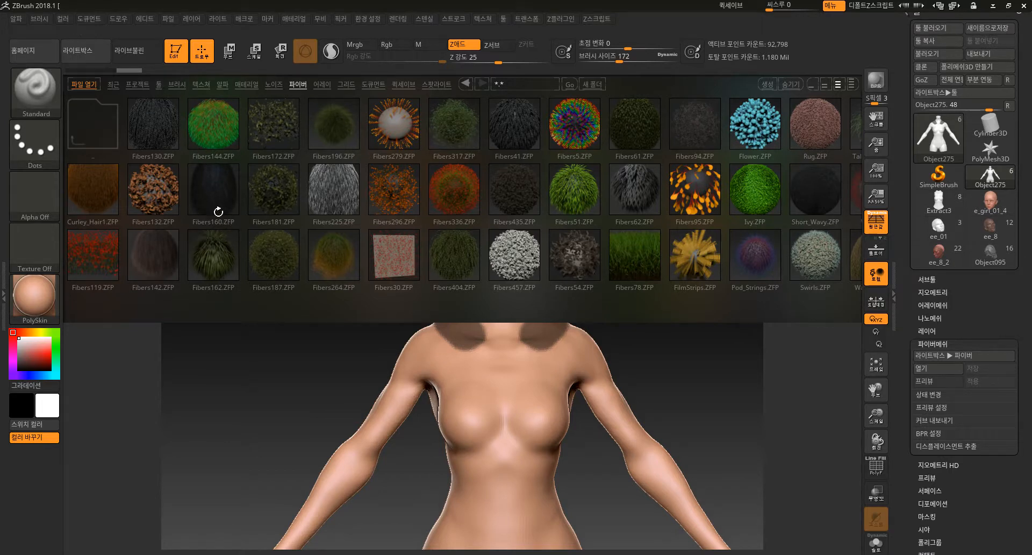
double_click(214, 190)
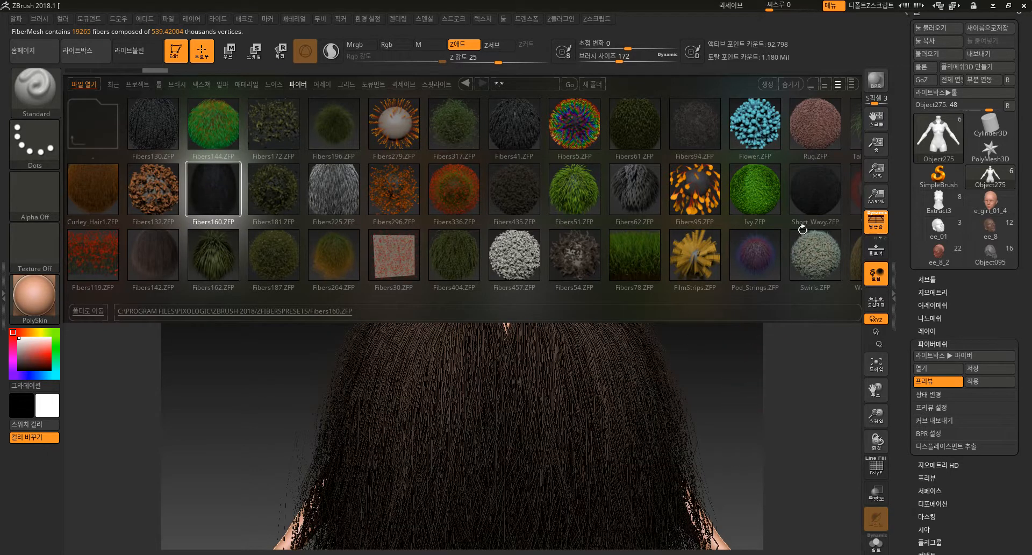
left_click(796, 82)
left_click_drag(756, 334, 719, 278)
left_click_drag(716, 325, 711, 423)
mouse_move(713, 369)
left_mouse_down("alt")
mouse_move(730, 377)
mouse_move(689, 334)
left_mouse_up("alt")
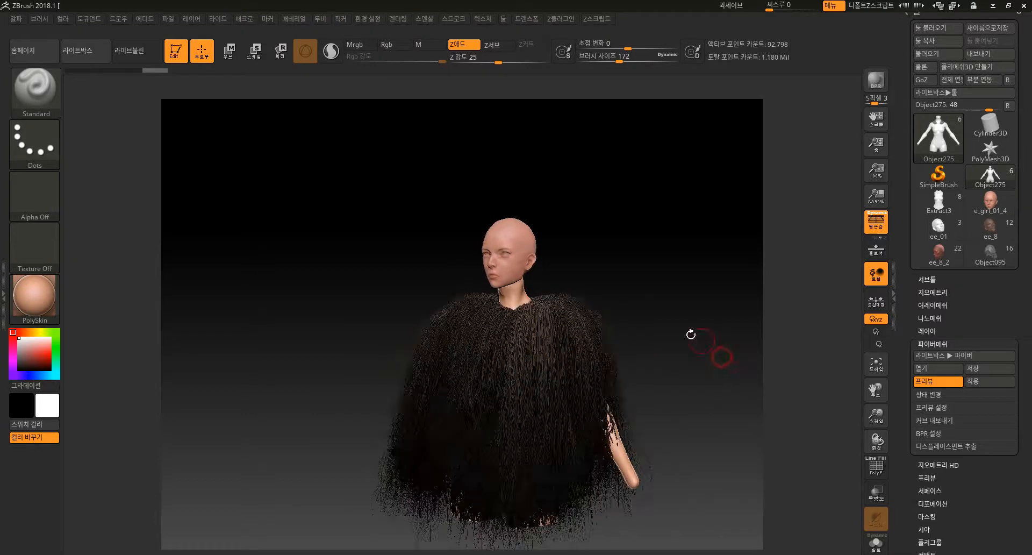
- Select the GroomSpinKnot brush, enlarge the brush size to 300, and switch to the ClayBuildup brush
left_click(43, 94)
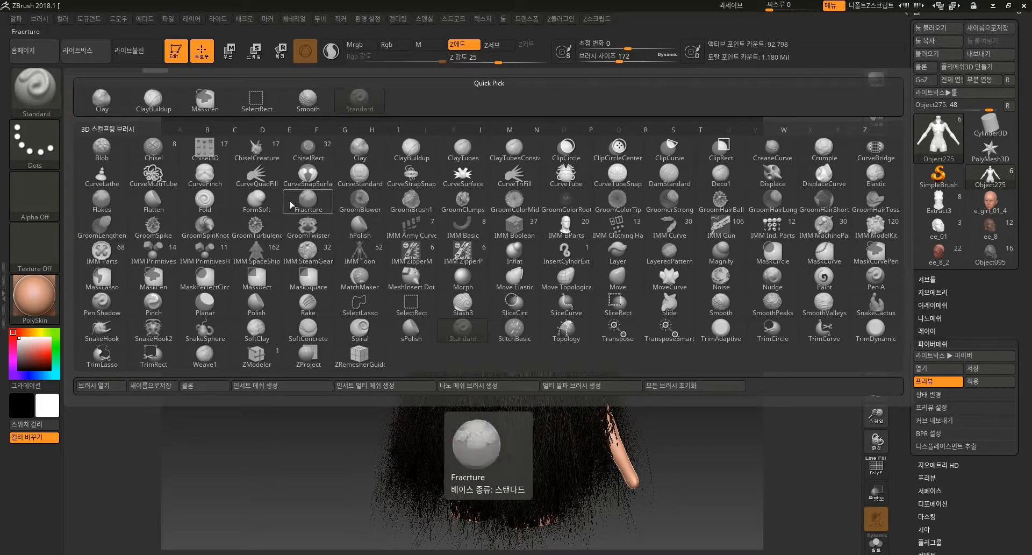
left_click(205, 224)
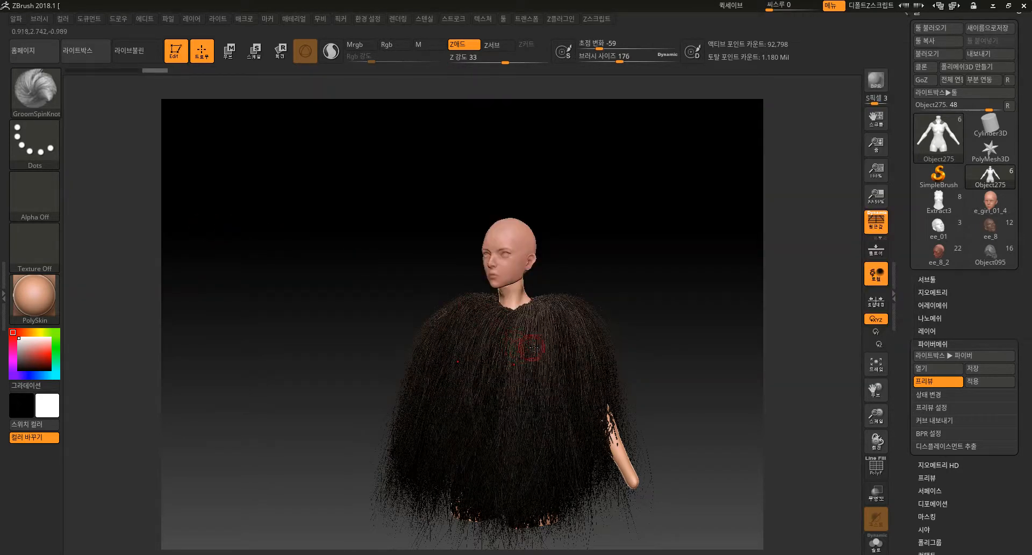
key("bracketright")
left_click_drag(614, 268, 643, 263)
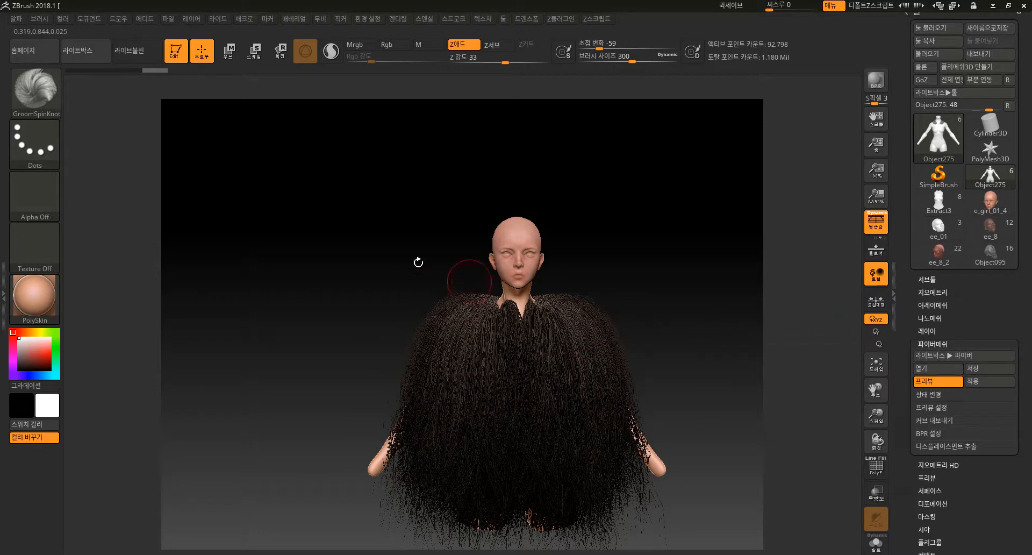
left_click(54, 82)
left_click(153, 102)
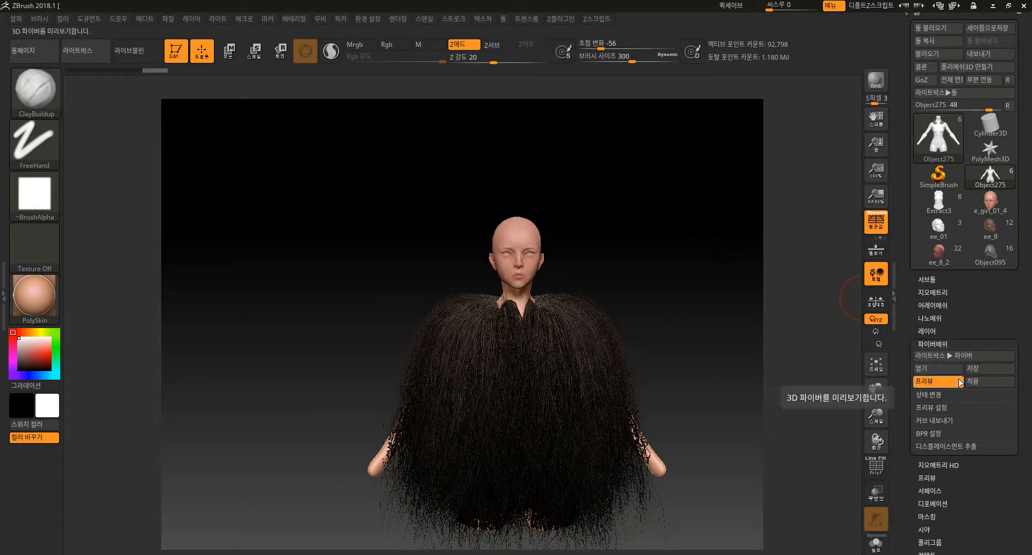
- Open the FiberMesh modifiers for the shoulder fibers and set the maximum fibers to 4.70614 and the density variation to 0.16
left_click(939, 396)
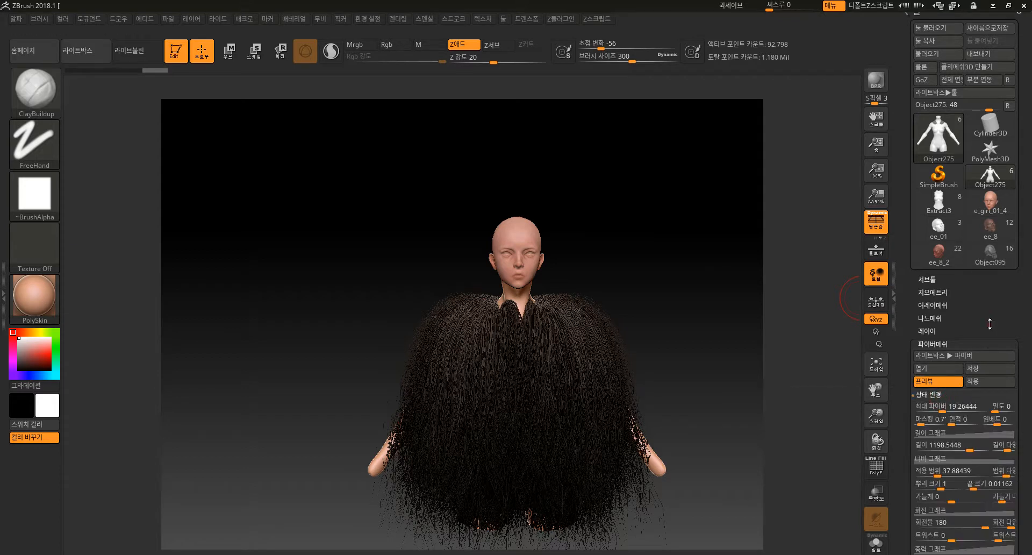
scroll(990, 323, "down", 5)
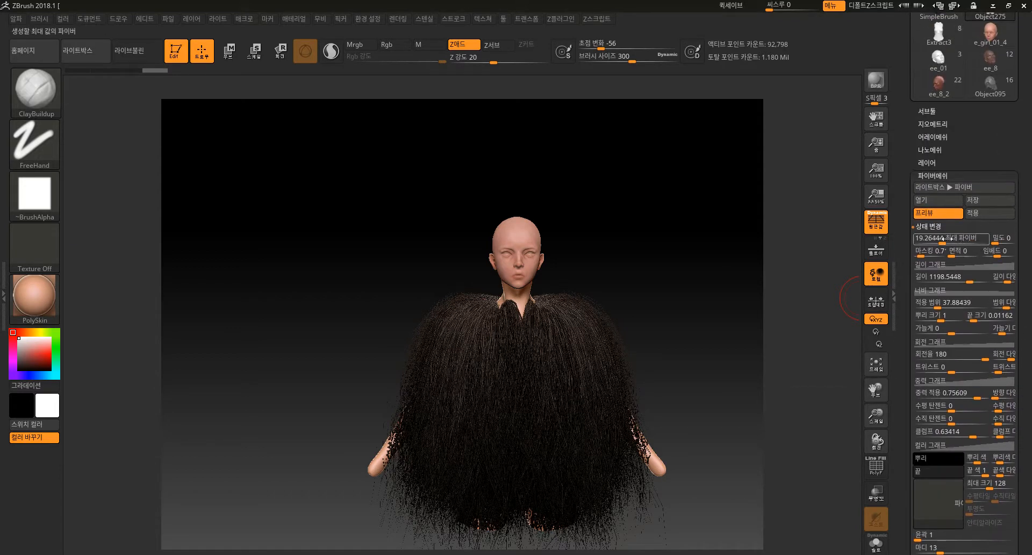
left_click_drag(744, 309, 738, 350, "alt")
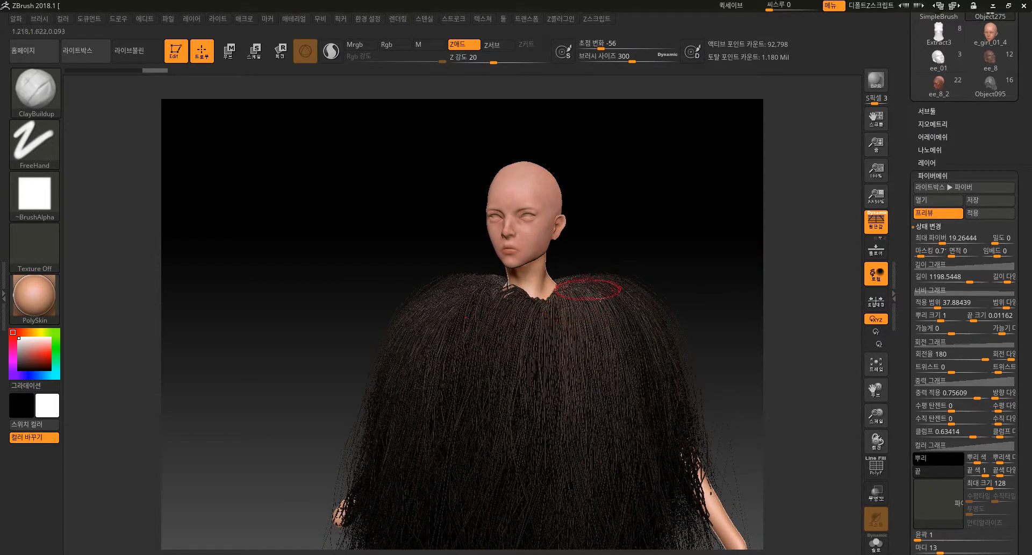
left_click_drag(953, 240, 1000, 240)
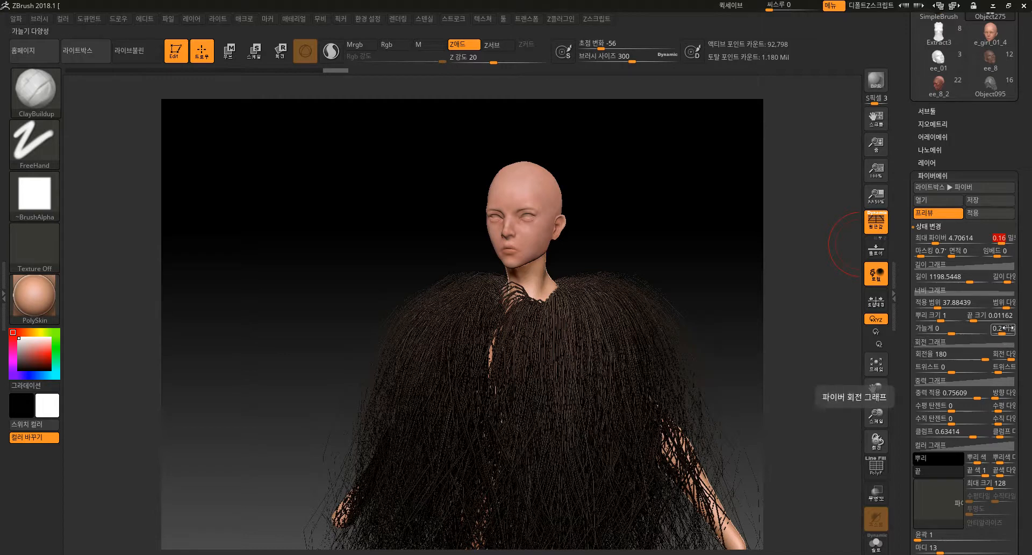
- Open the fiber length graph, set its start value to .2097 and lower its end value to about half height
left_click(960, 266)
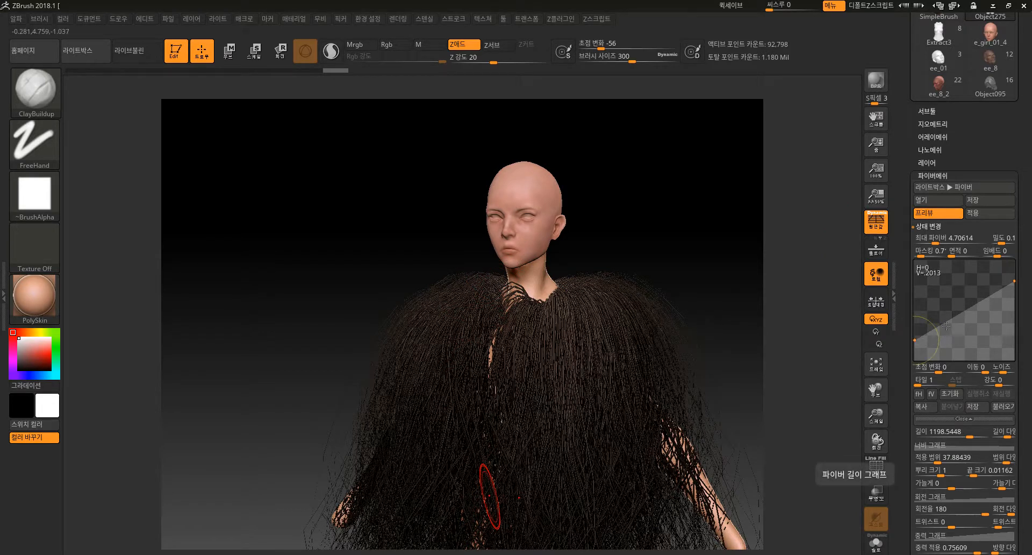
left_click_drag(914, 340, 914, 350)
left_click_drag(824, 334, 703, 318)
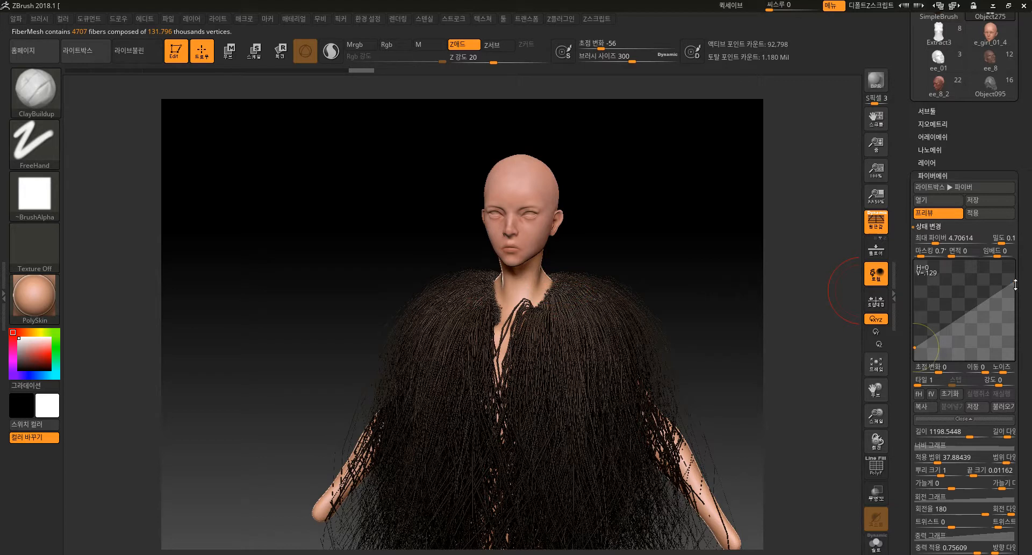
left_click_drag(1016, 281, 1009, 306)
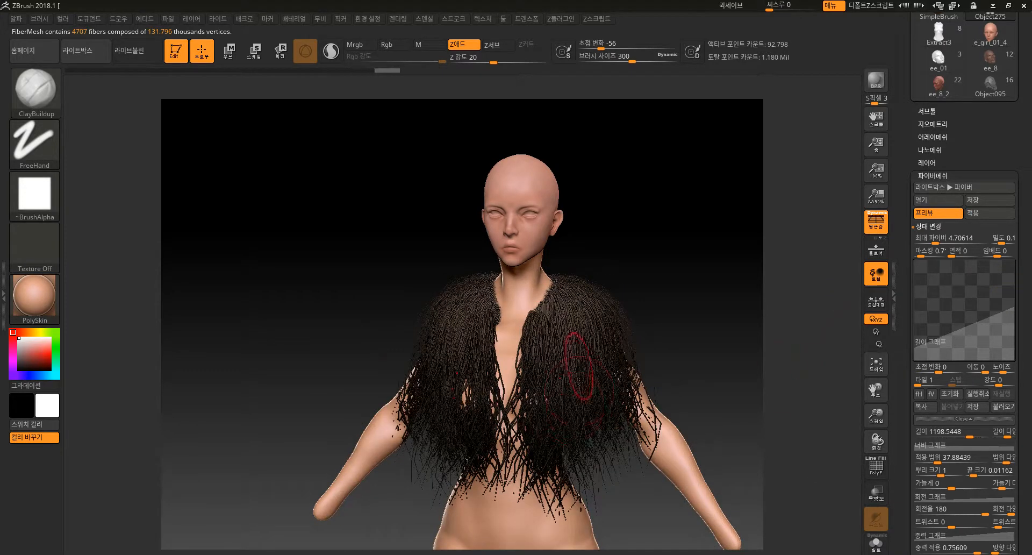
left_click_drag(708, 303, 860, 315)
left_click_drag(914, 346, 914, 321)
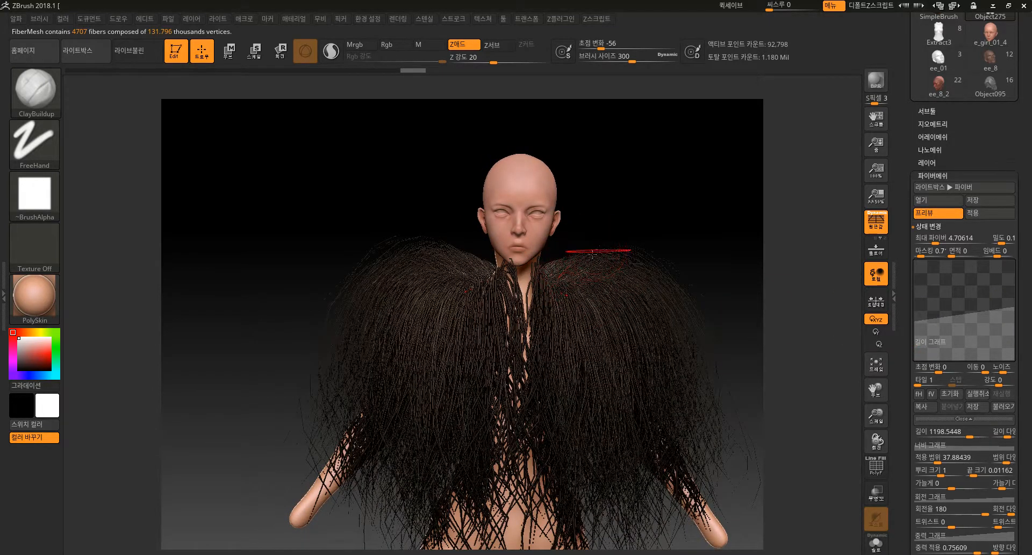
left_click_drag(914, 320, 914, 345)
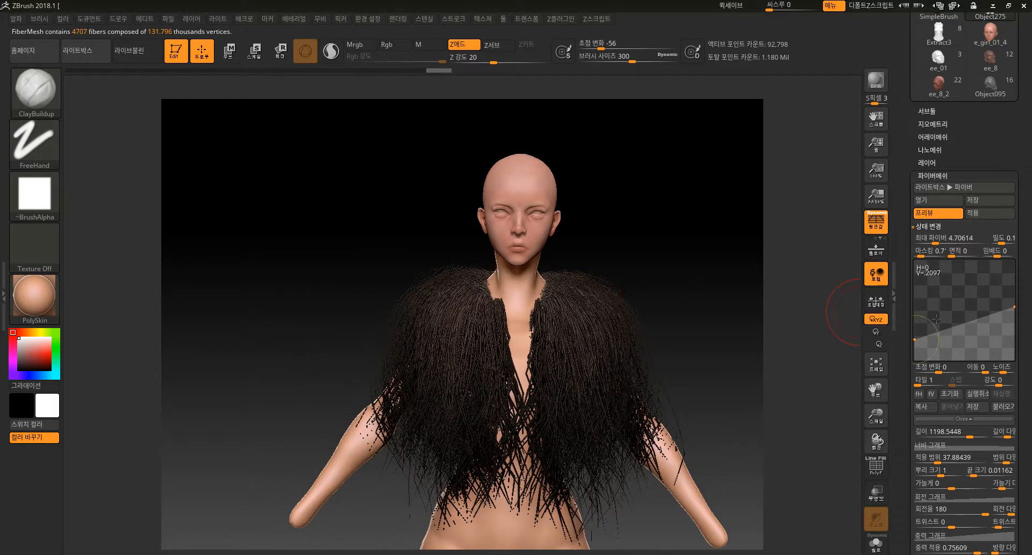
- Add a middle point to the length graph, lower the start value to .0107 and set the end value to .3011
left_click(963, 326)
left_click_drag(962, 326, 962, 290)
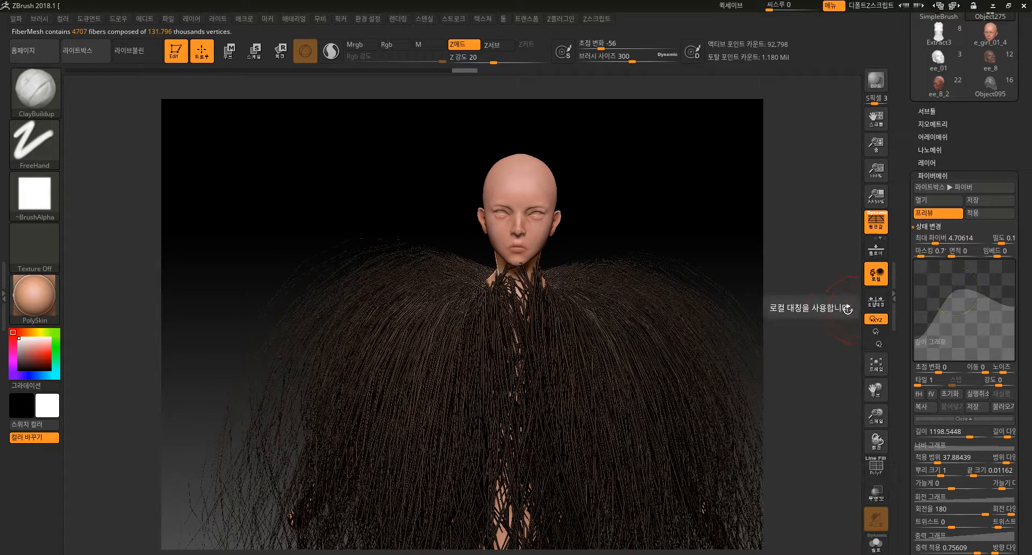
left_click_drag(916, 339, 911, 354)
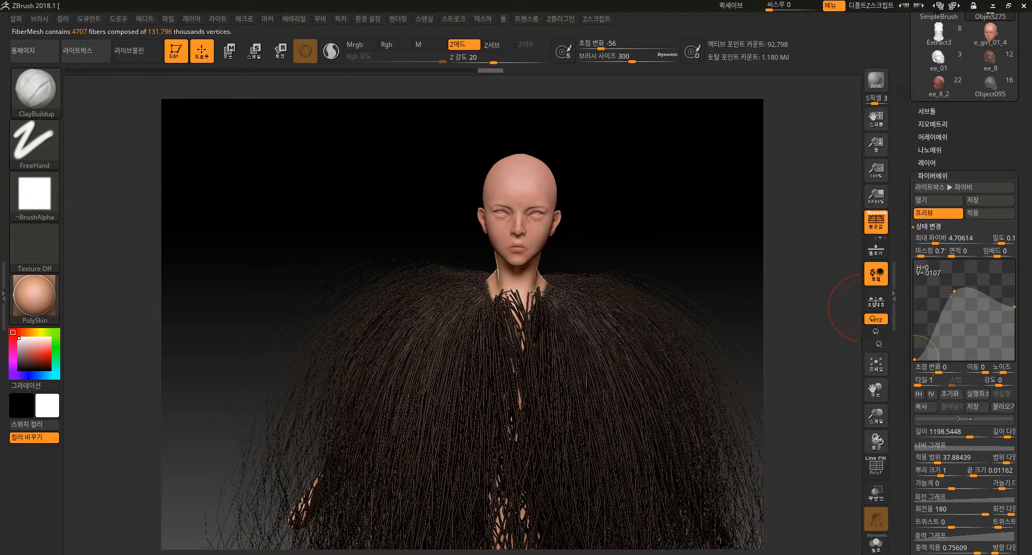
left_click_drag(952, 303, 958, 321)
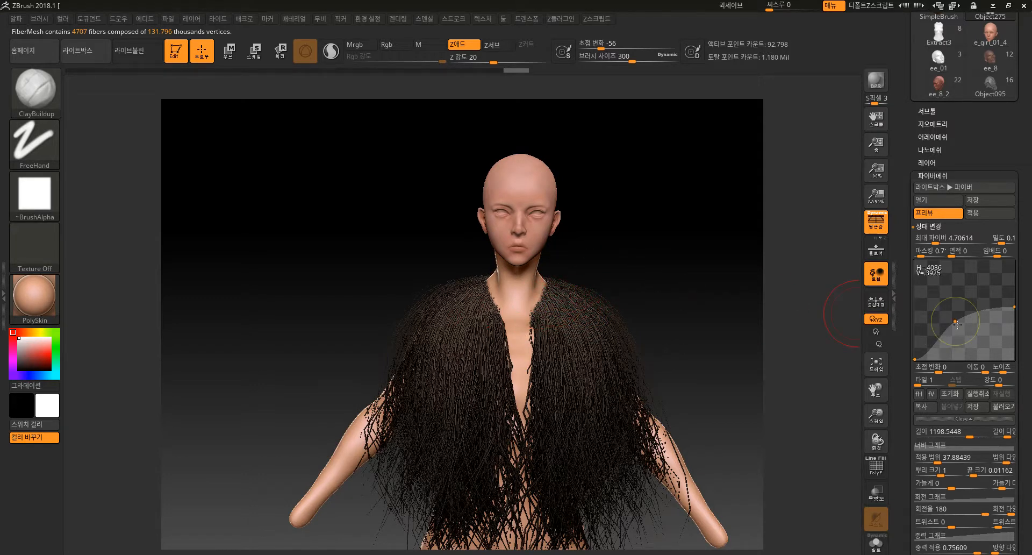
left_click_drag(956, 323, 1006, 323)
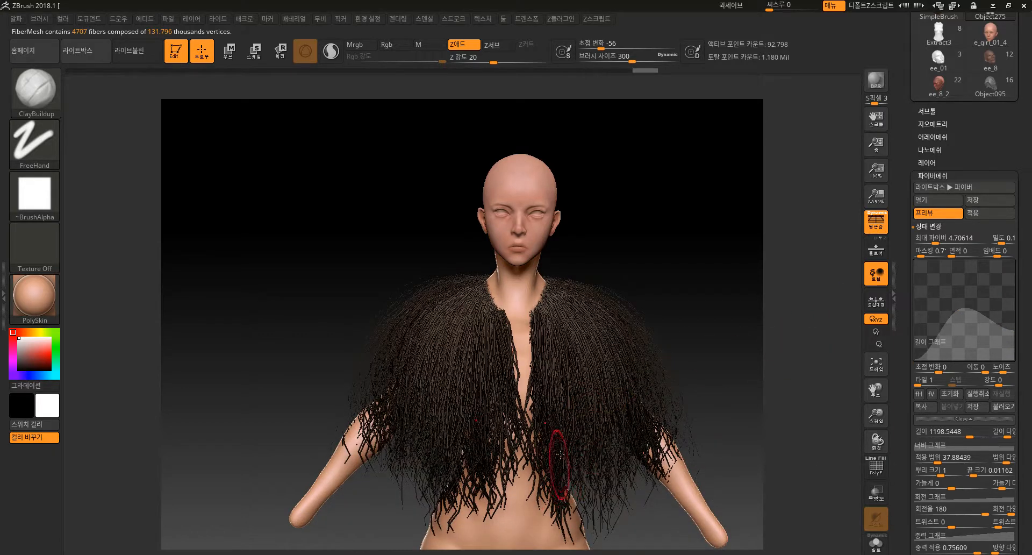
- Add a point on each side of the length graph's peak and set the peak to H .4839, V .5376
mouse_move(952, 300)
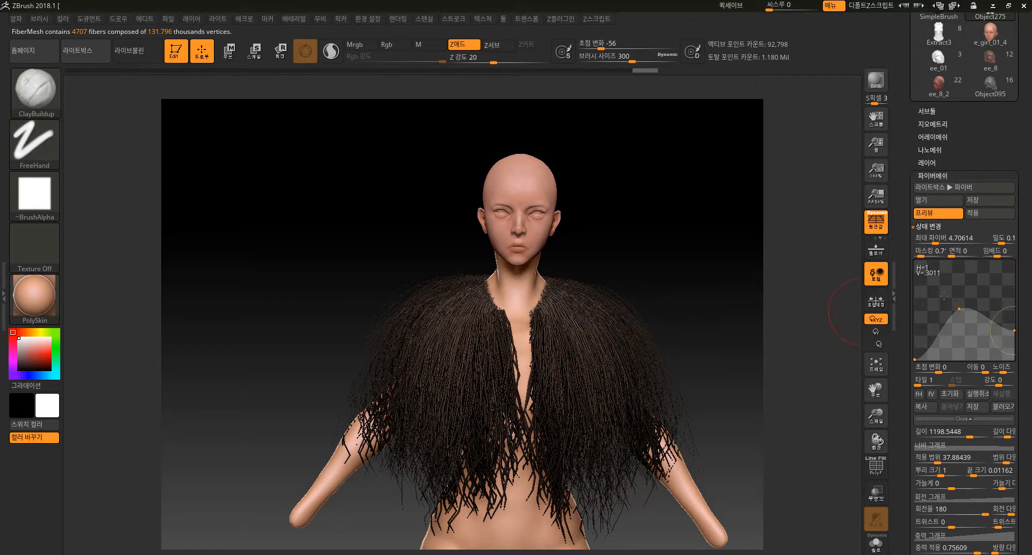
left_click_drag(957, 305, 961, 286)
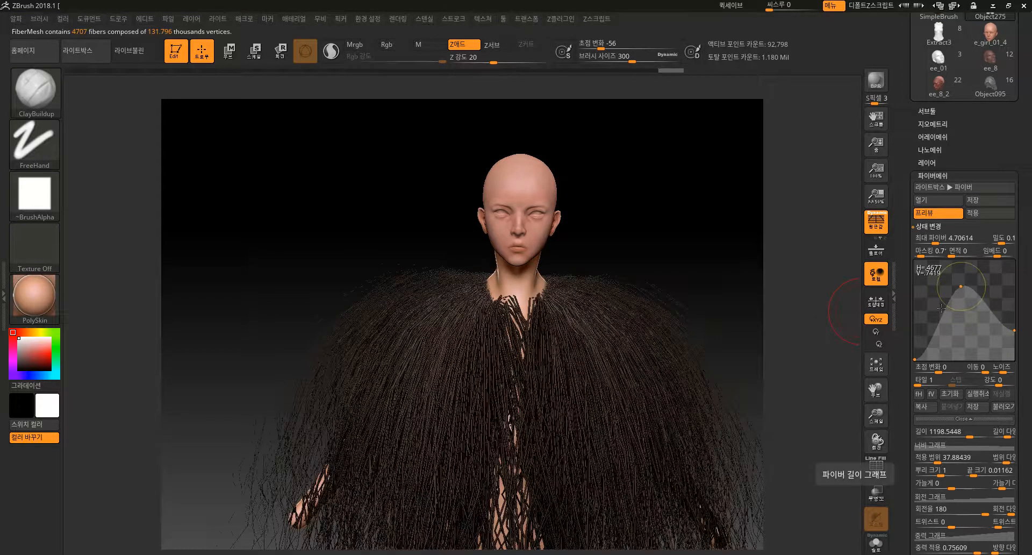
left_click_drag(941, 320, 936, 312)
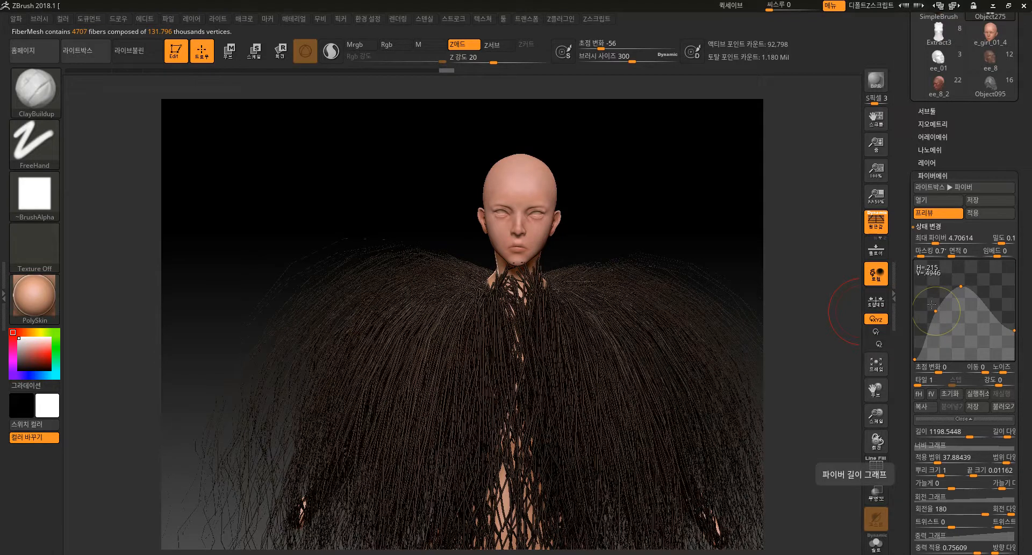
left_click_drag(988, 307, 939, 344)
left_click_drag(994, 305, 994, 326)
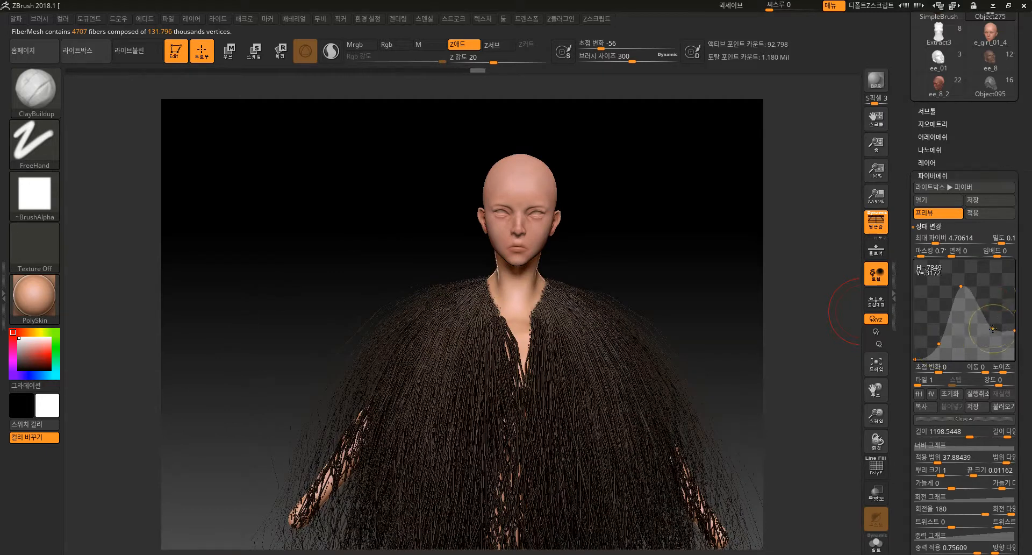
left_click_drag(961, 286, 966, 306)
- Inspect the shoulder fibers up close with the polygon wireframe shown and hidden
left_click_drag(747, 294, 720, 325)
left_click_drag(674, 258, 782, 412, "alt")
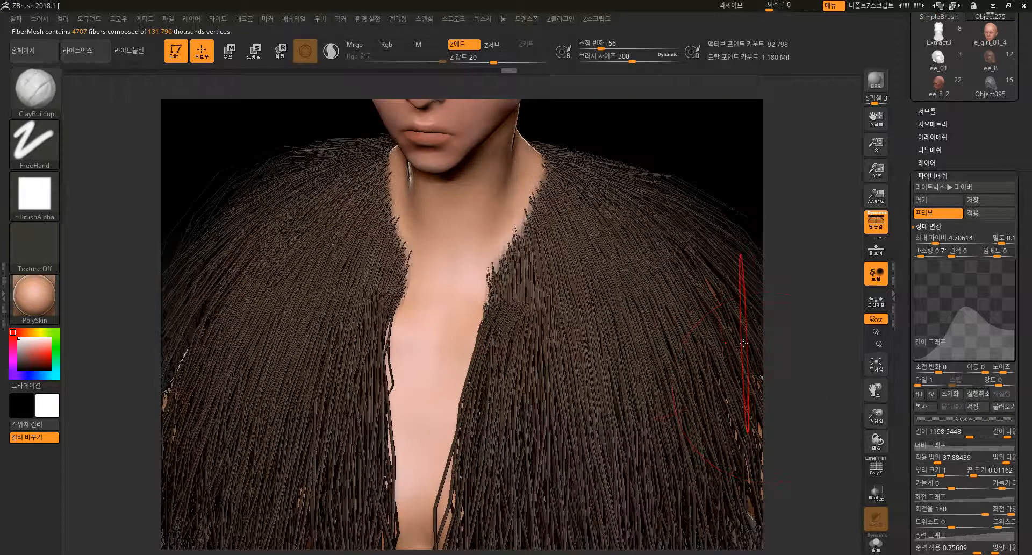
key("shift")
key("shift+f")
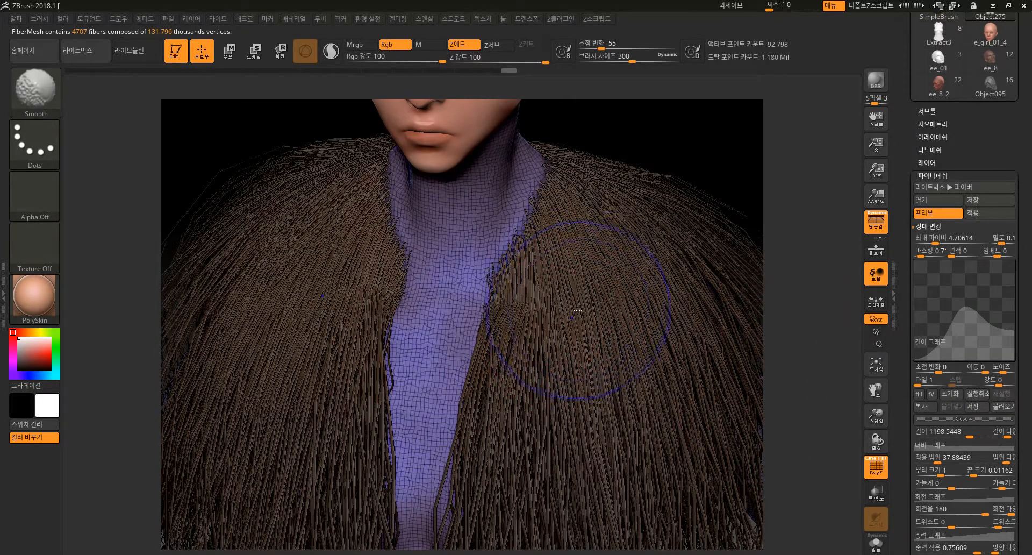
key("shift+f")
mouse_move(806, 343)
left_mouse_down()
mouse_move(812, 384)
mouse_move(807, 322)
mouse_move(786, 409)
mouse_move(762, 405)
mouse_move(762, 240)
left_mouse_up()
- Delete the length graph's peak point, add a new one at H .4677, V .7204 and raise the point before it
mouse_move(976, 304)
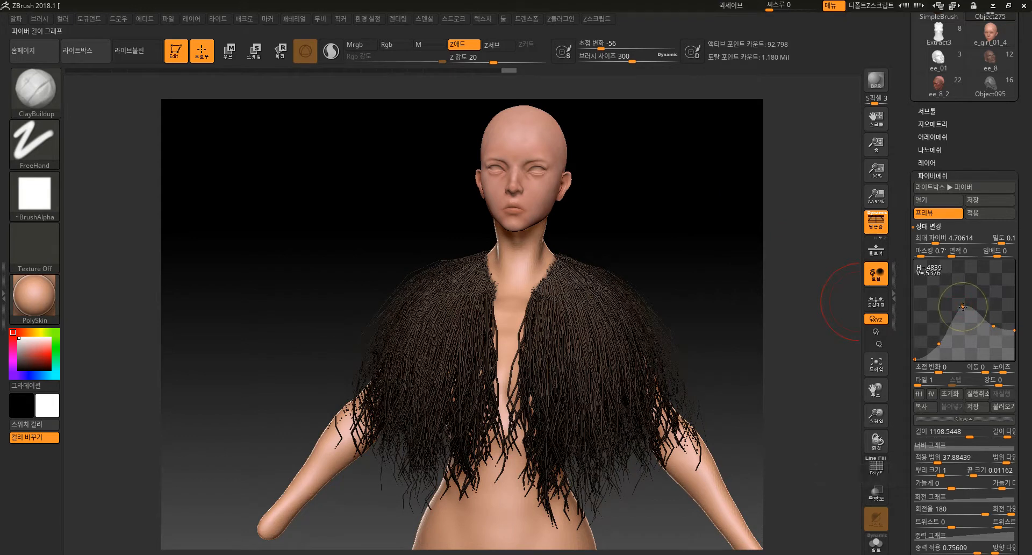
left_click_drag(963, 306, 973, 218)
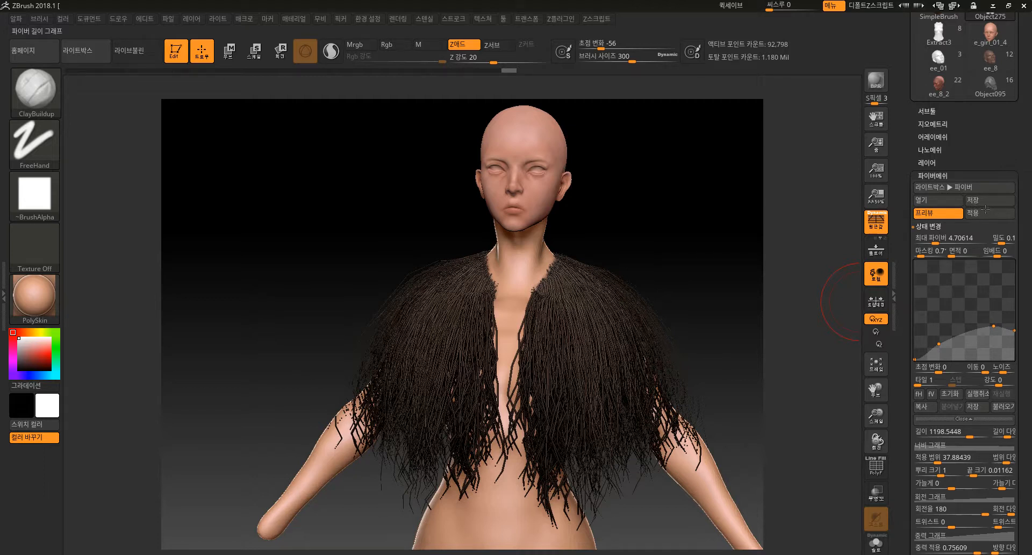
left_click_drag(961, 331, 962, 287)
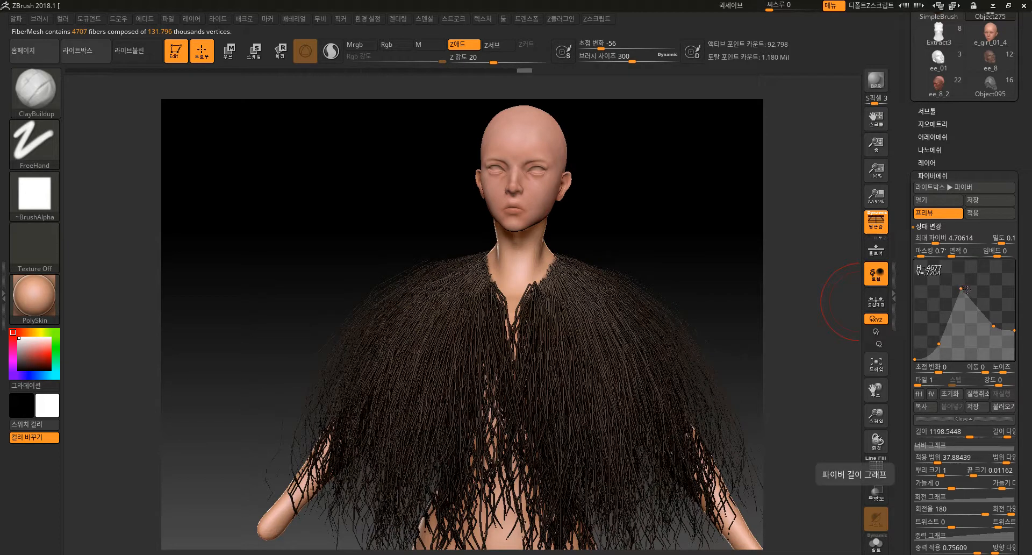
left_click_drag(942, 345, 928, 292)
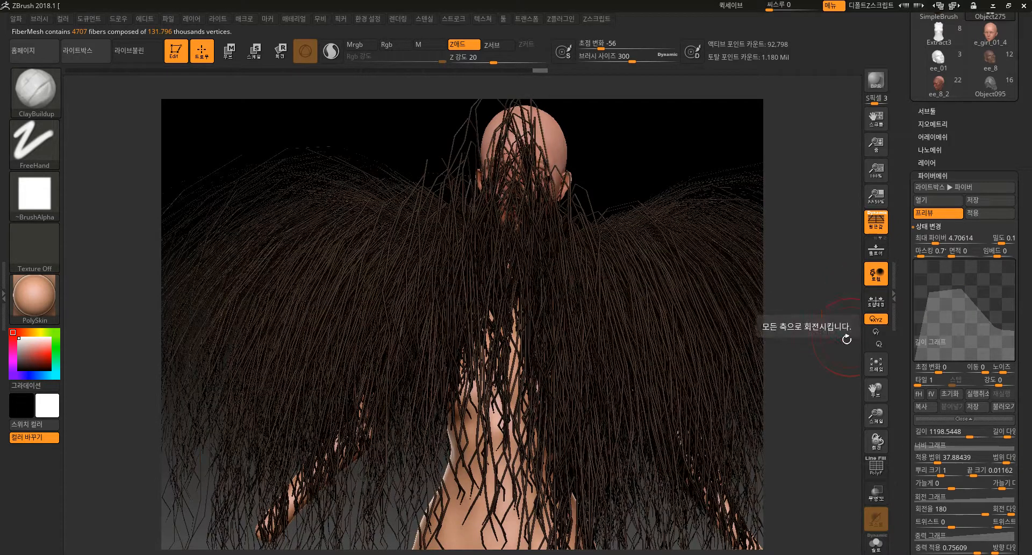
- Remove the length graph's first two inner points and move the remaining one to the middle at about H .49, V .37
left_click_drag(837, 371, 861, 353, "alt")
mouse_move(995, 328)
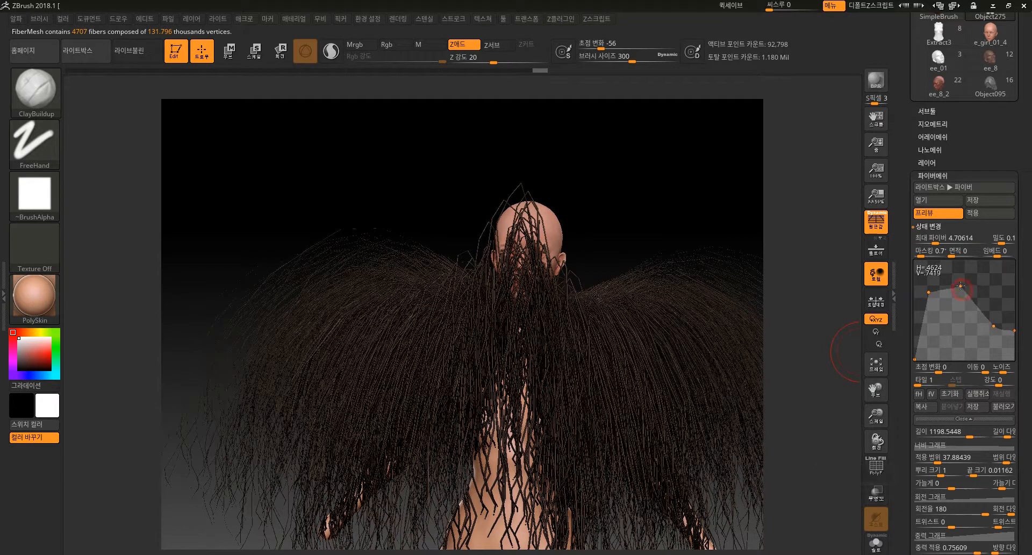
left_click_drag(929, 293, 932, 252)
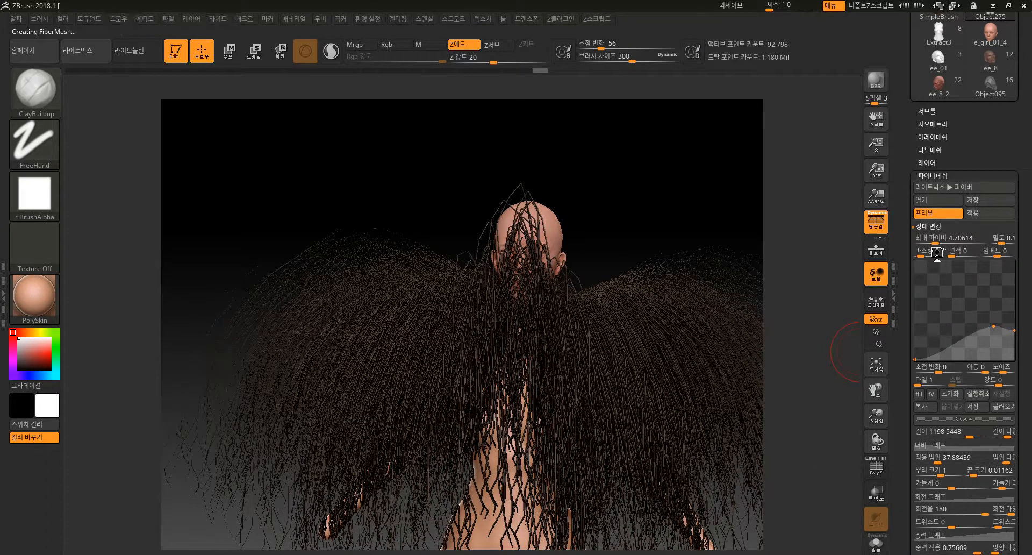
left_click_drag(994, 325, 947, 321)
left_click_drag(765, 361, 775, 392, "alt")
left_click_drag(948, 320, 961, 310)
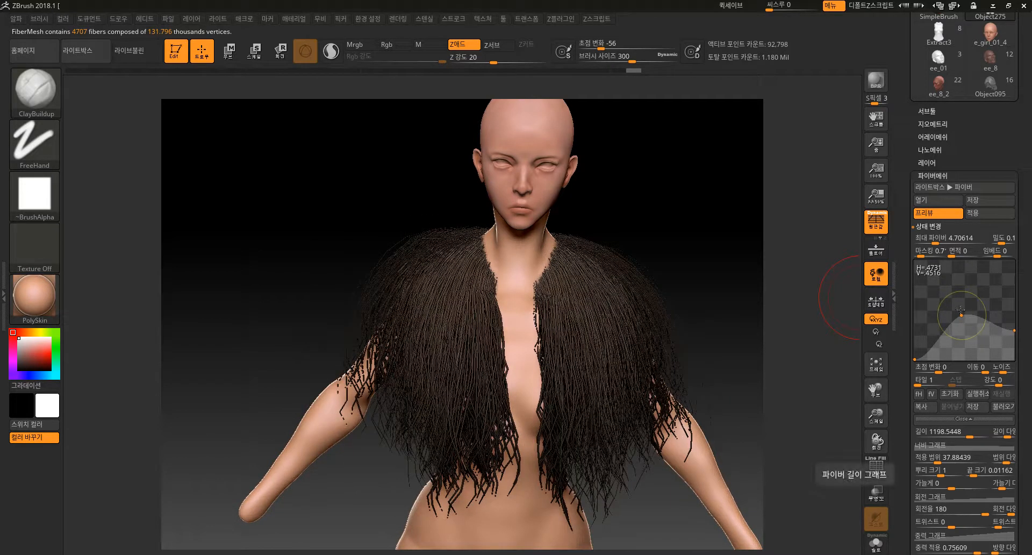
left_click_drag(784, 361, 814, 375, "alt")
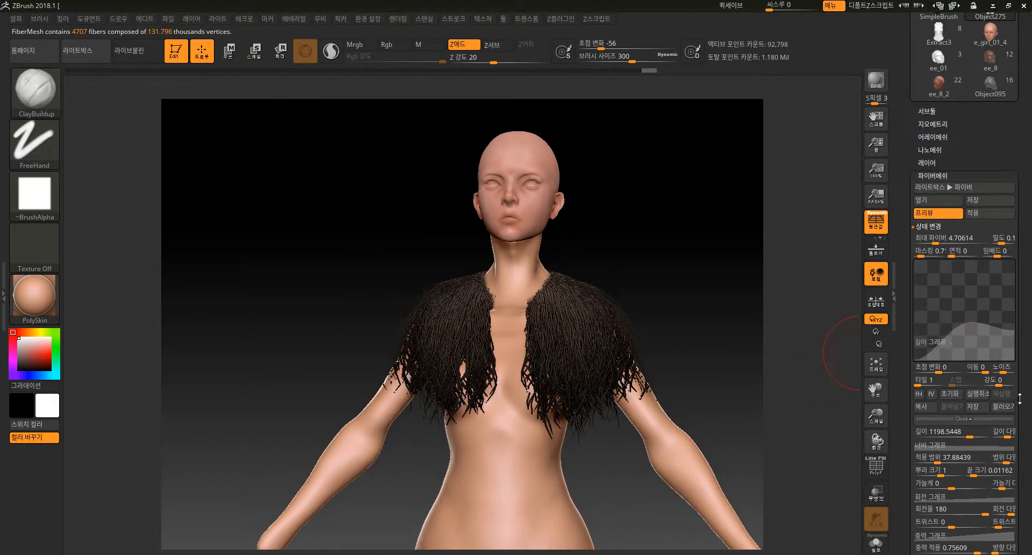
- Set the fiber length to 746.91418, checking the shoulder fibers from an angled view
scroll(1020, 399, "down", 2)
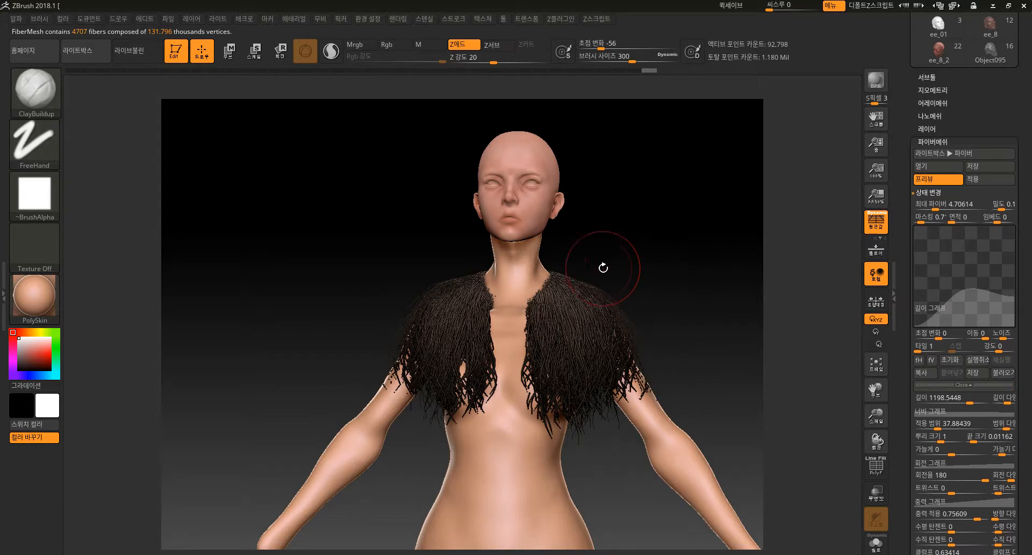
left_click(921, 400)
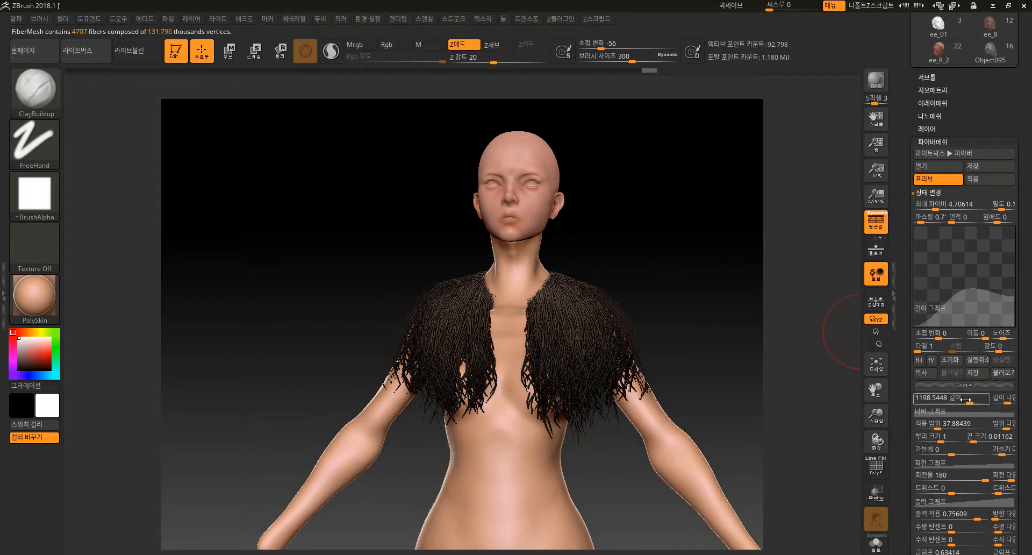
left_click_drag(968, 399, 955, 399)
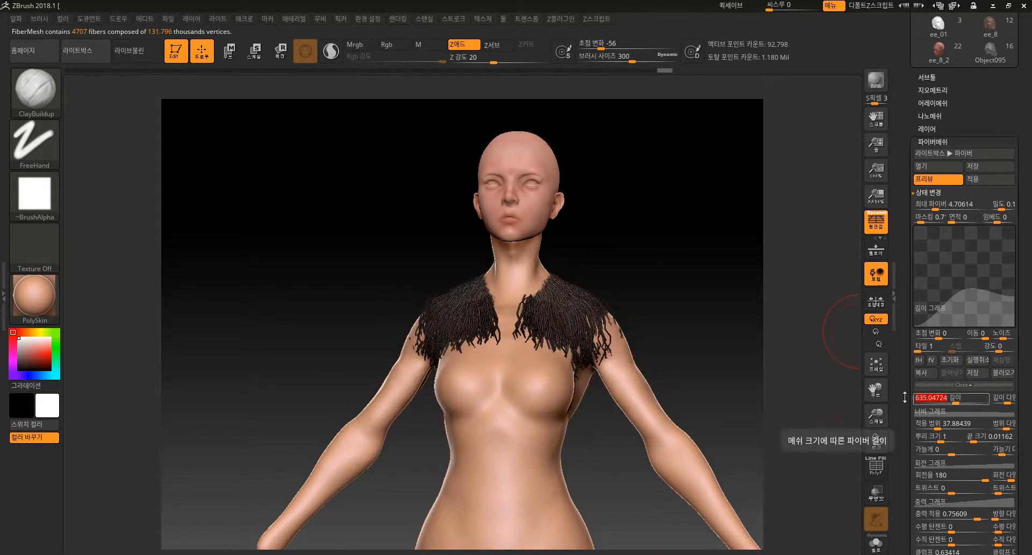
left_click_drag(802, 435, 825, 418)
left_click_drag(833, 385, 789, 465, "alt")
left_click_drag(959, 402, 960, 401)
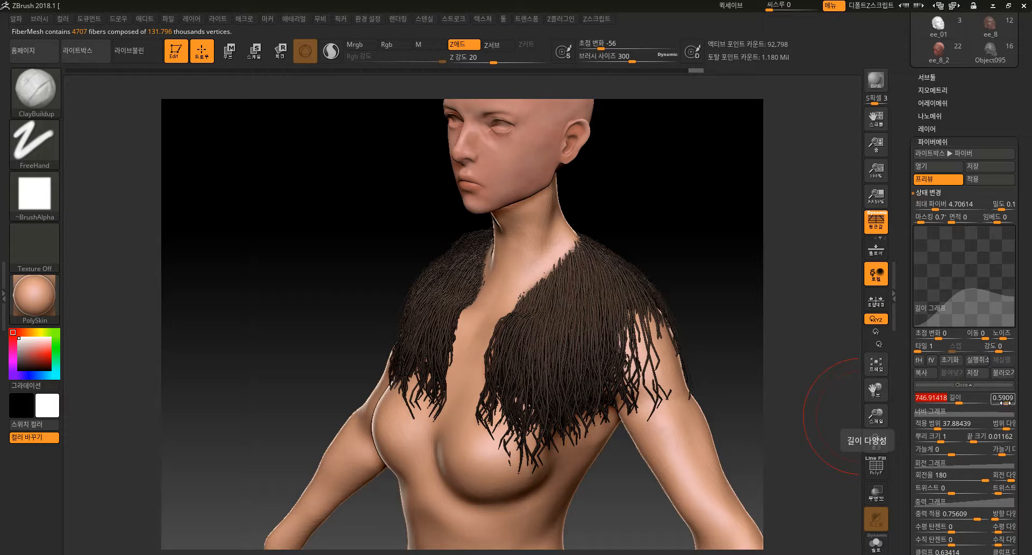
- Compare the fiber length variation at 0.16 and 0 on the chest, and set it to 1
left_click_drag(809, 392, 784, 334, "alt")
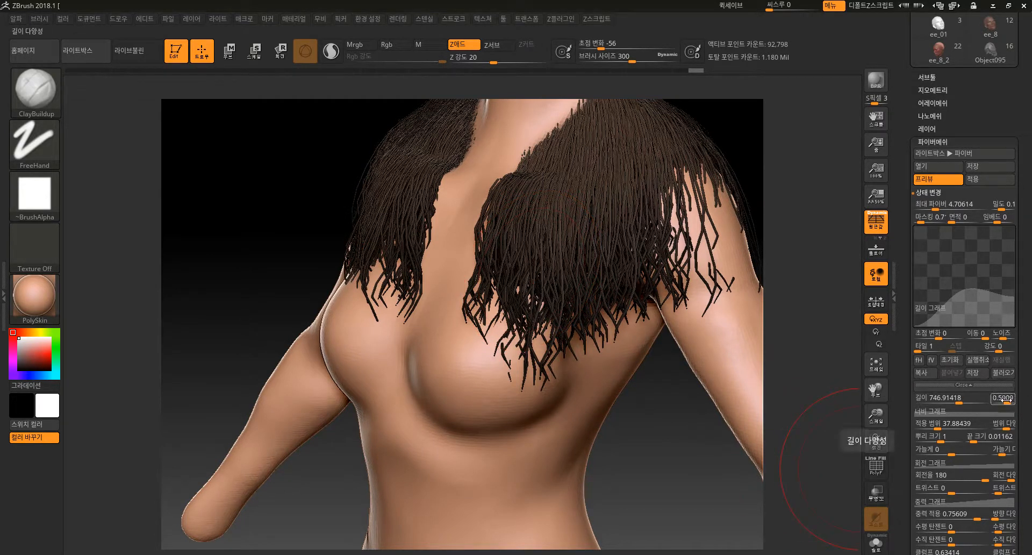
left_click(1000, 401)
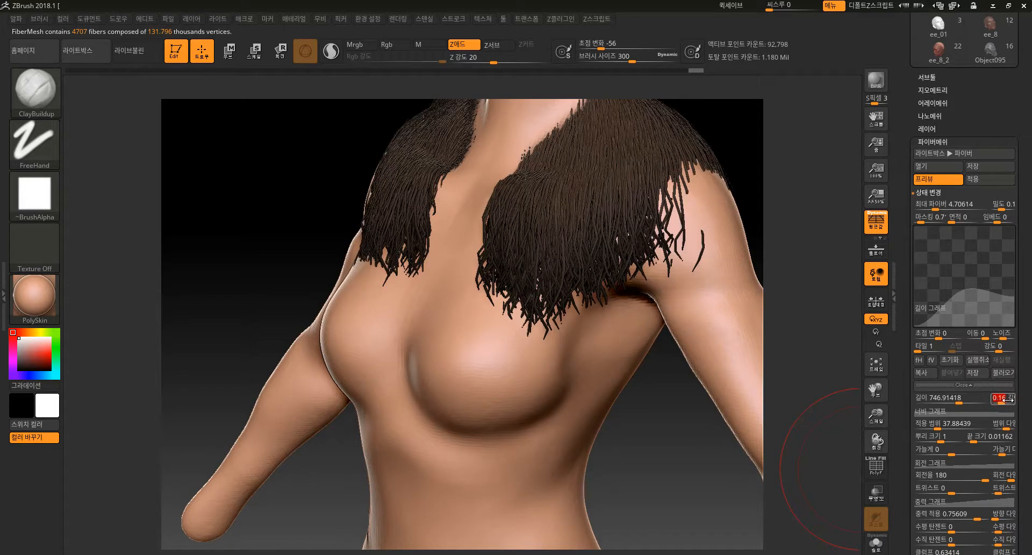
left_click_drag(1000, 401, 985, 402)
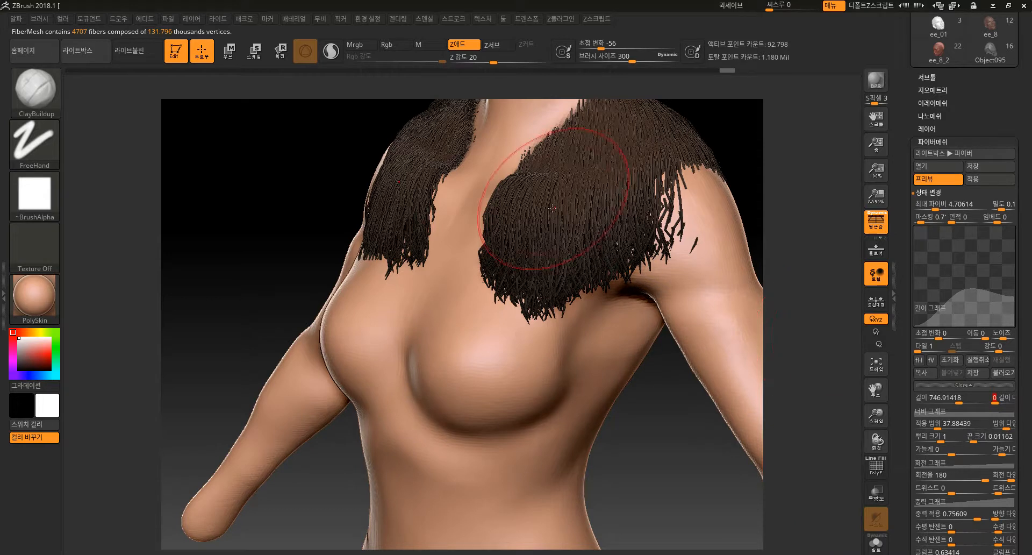
left_click_drag(998, 401, 1011, 402)
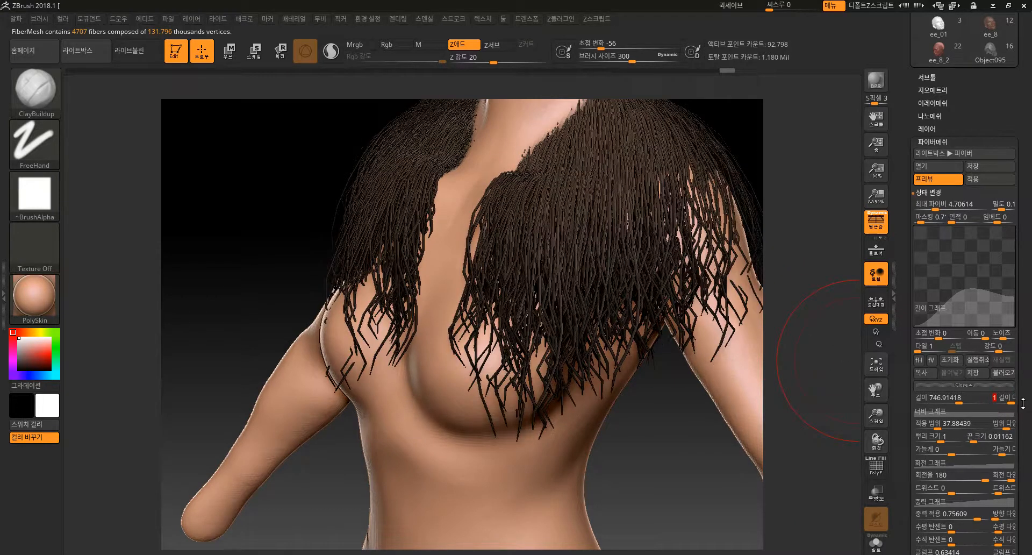
- Lower the length graph's end value to .1183, raise its peak to about half height and lift its start value slightly
mouse_move(976, 297)
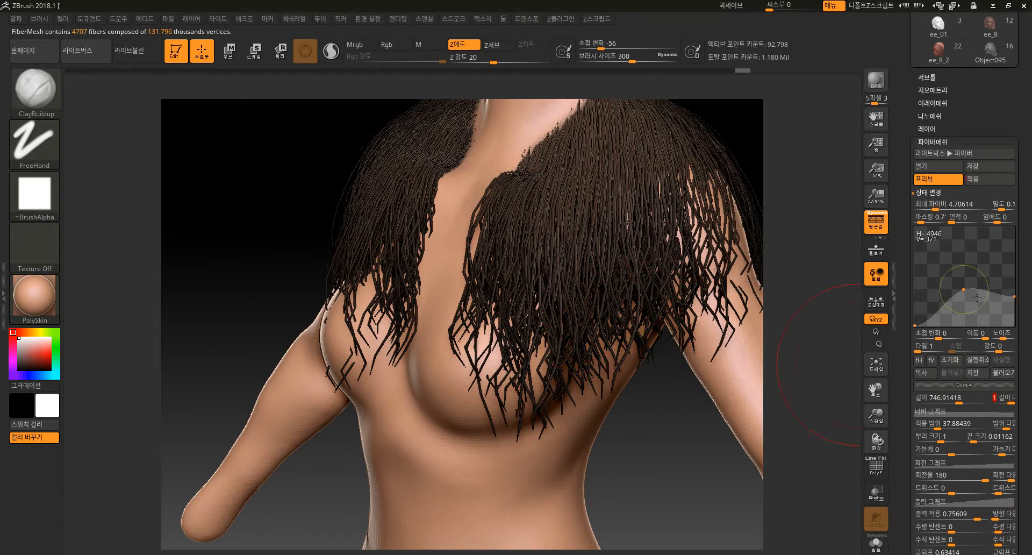
left_click_drag(1015, 297, 1012, 316)
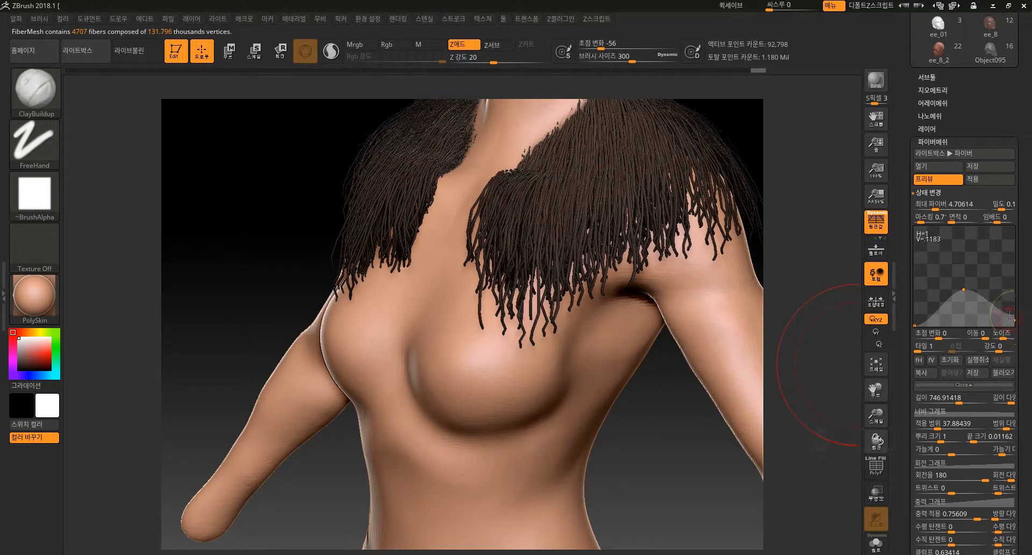
mouse_move(966, 291)
left_mouse_down()
mouse_move(975, 219)
mouse_move(960, 276)
left_mouse_up()
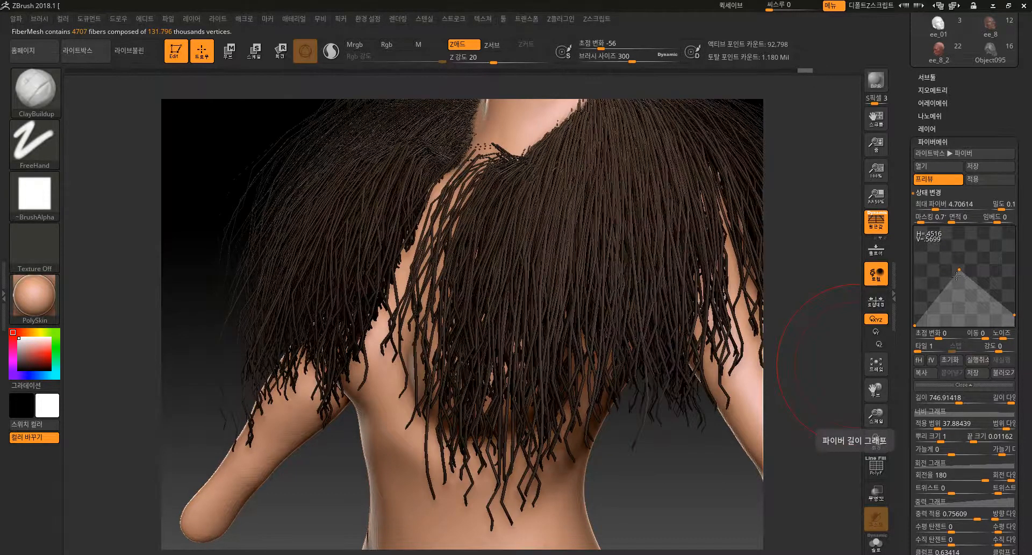
left_click_drag(966, 285, 957, 276)
left_click_drag(915, 326, 916, 317)
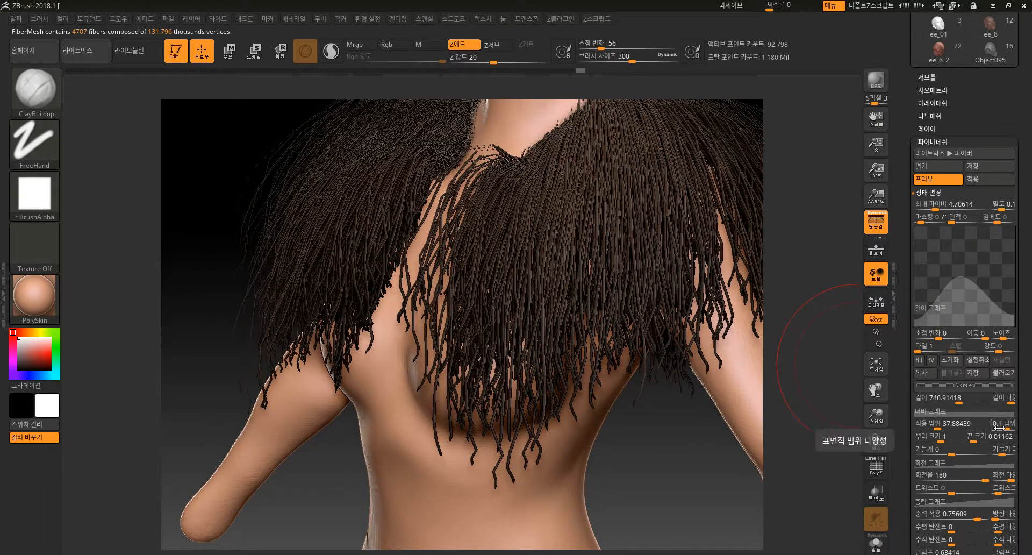
- Compare several fiber length variation values on the shoulder fibers and set it to 0.32111
left_click_drag(1010, 401, 1002, 401)
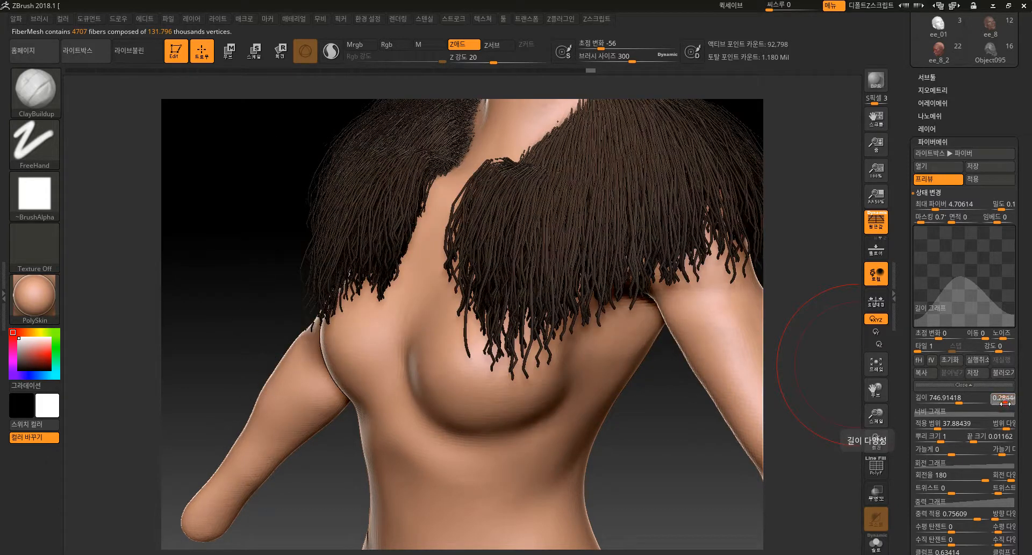
left_click_drag(1003, 402, 1002, 402)
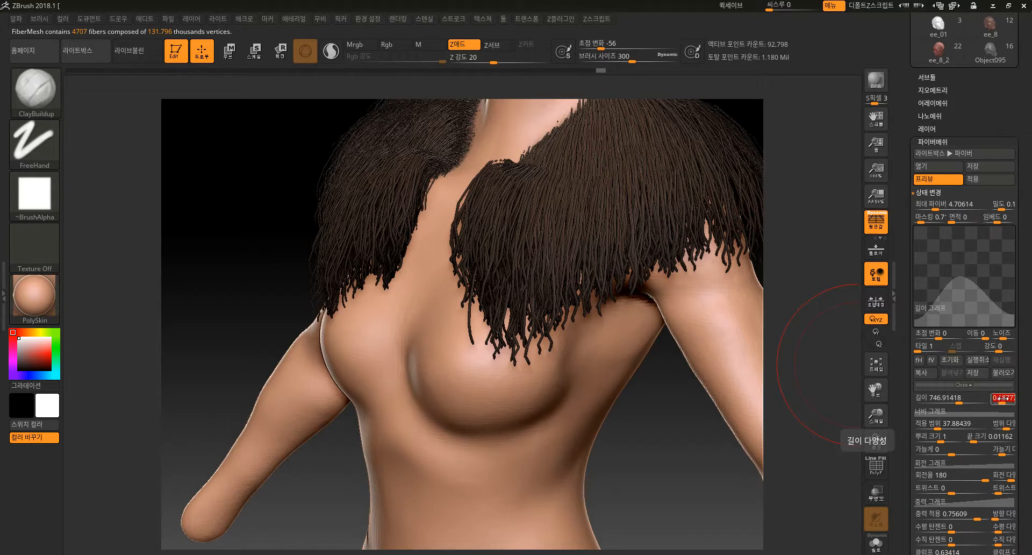
left_click_drag(1001, 402, 1003, 401)
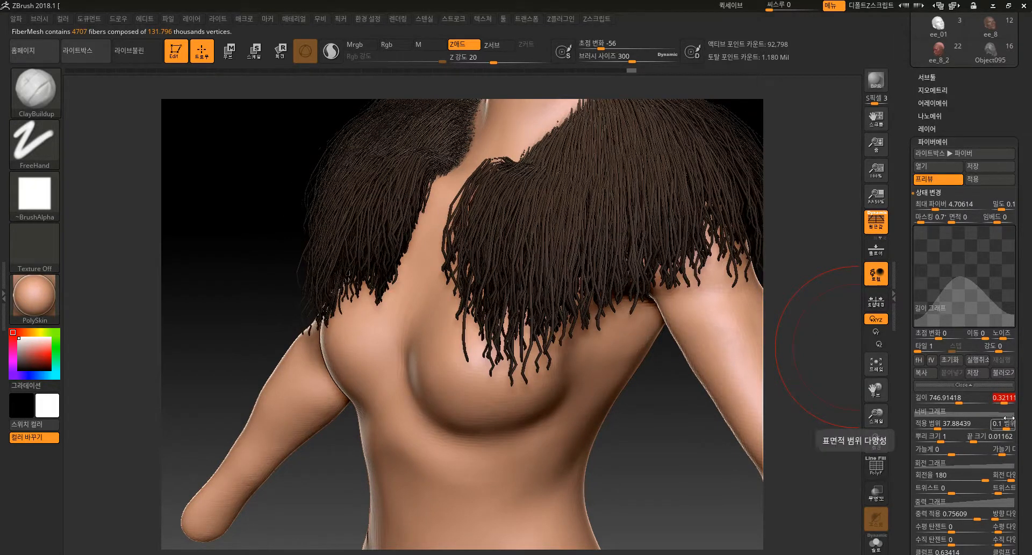
- Open the width graph, compare fiber coverage at 145.04547 and 661.82446, and set it to 209.40606
left_click(944, 410)
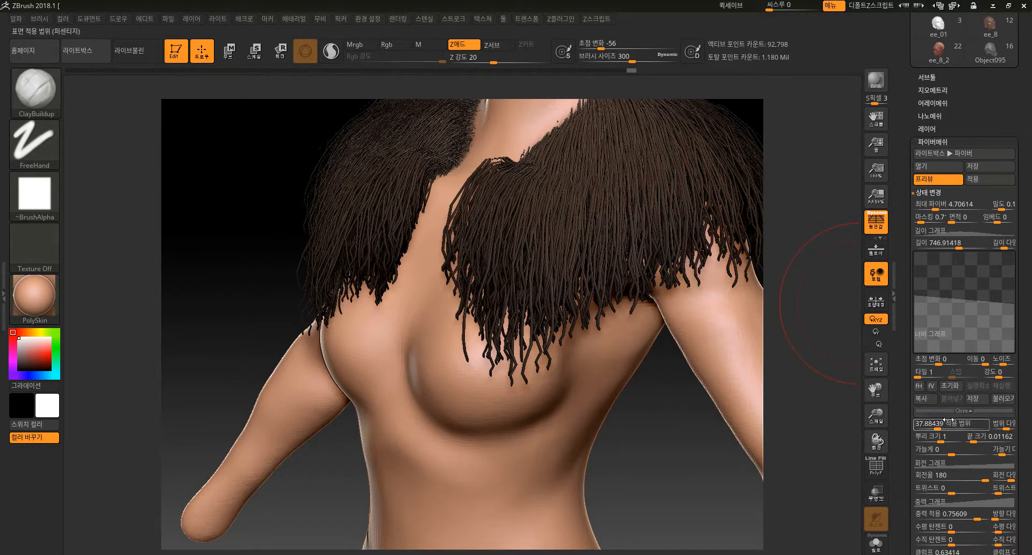
mouse_move(933, 424)
left_mouse_down()
mouse_move(973, 425)
mouse_move(935, 425)
mouse_move(965, 426)
mouse_move(947, 427)
left_mouse_up()
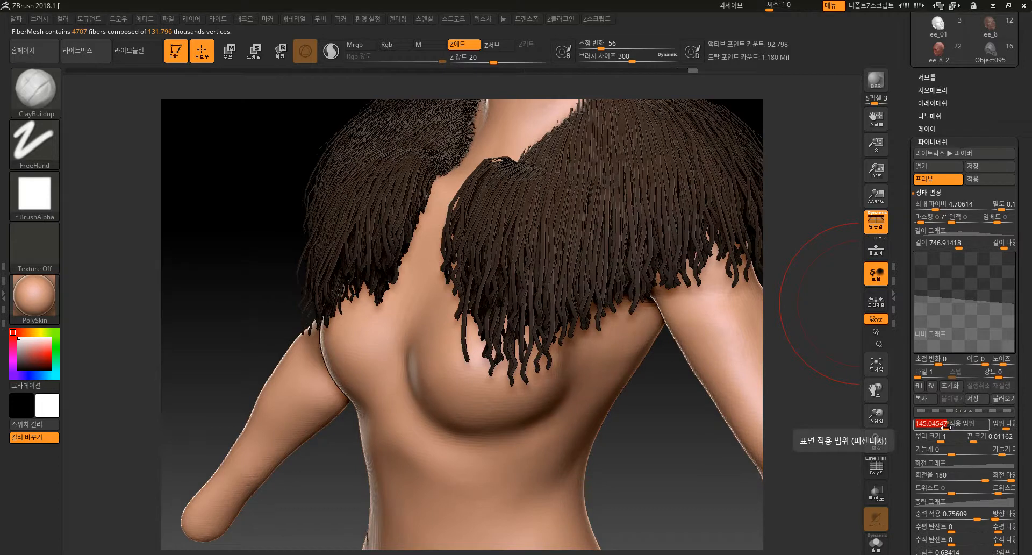
left_click_drag(946, 427, 955, 427)
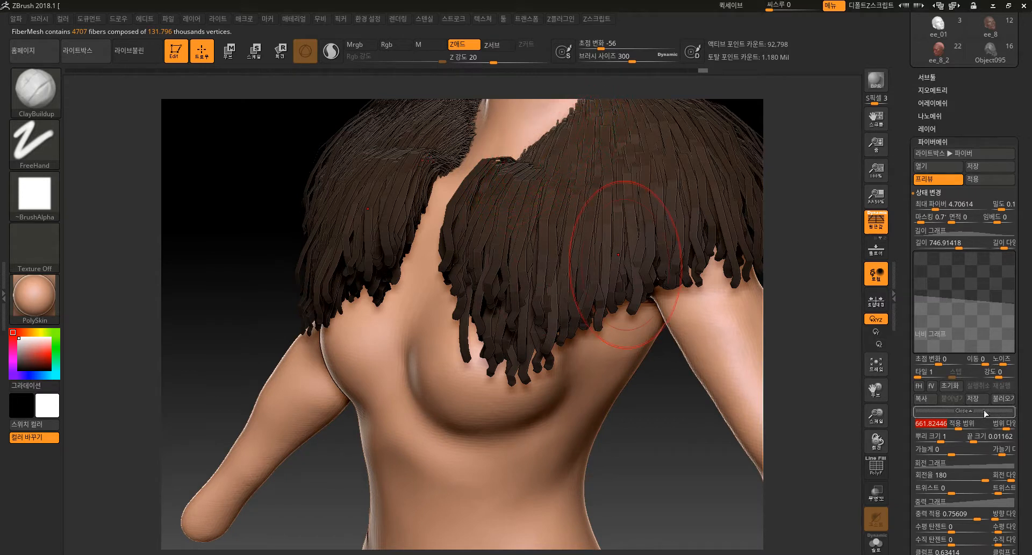
left_click_drag(957, 428, 948, 428)
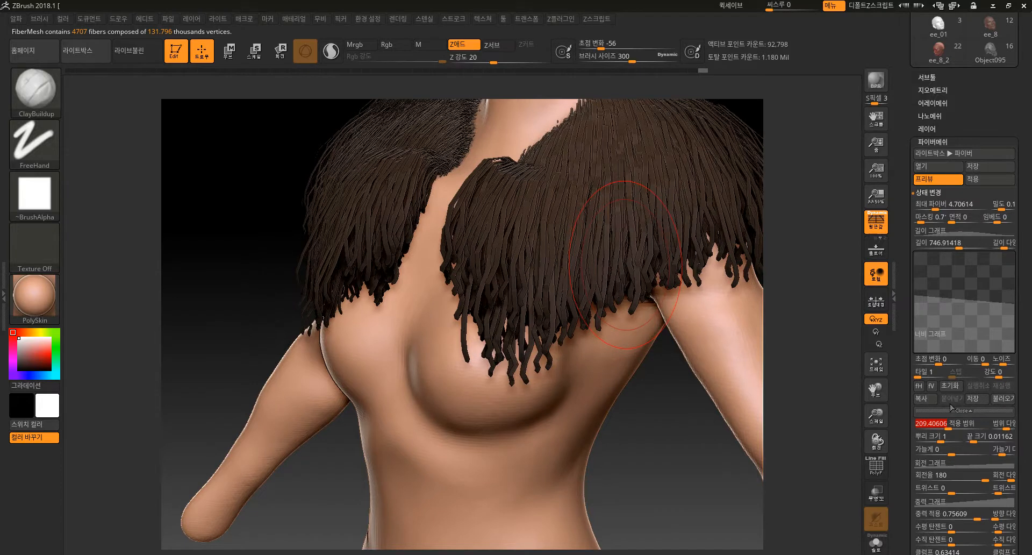
- Try different start heights and extra inner points on the width graph, and reset it to a flat line
left_click_drag(915, 295, 921, 325)
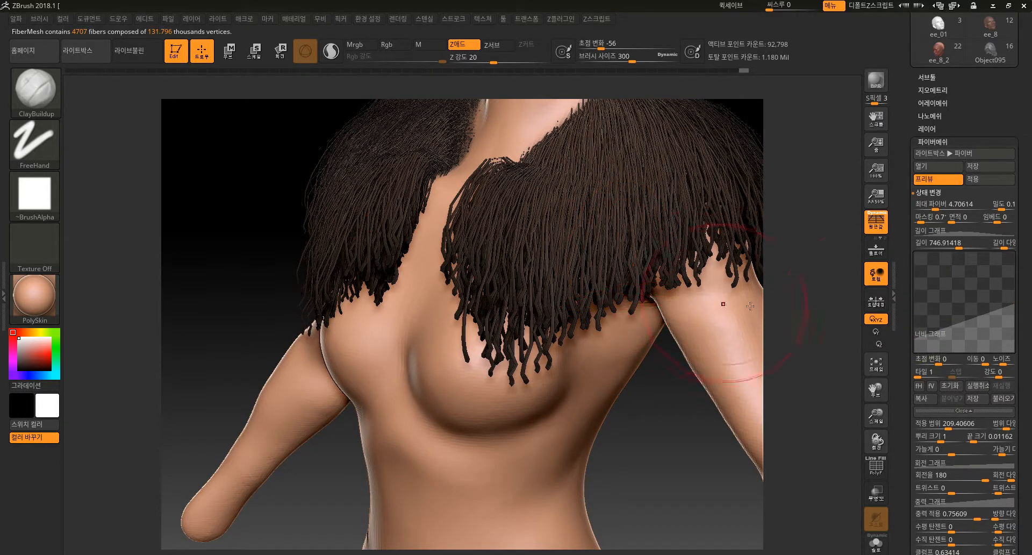
left_click_drag(915, 338, 922, 291)
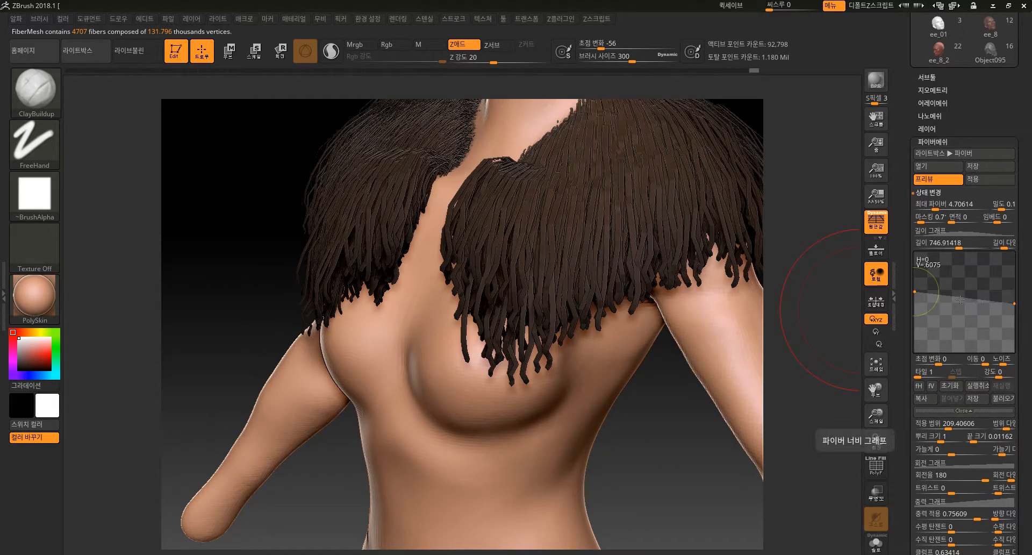
mouse_move(914, 292)
left_mouse_down()
mouse_move(922, 311)
mouse_move(923, 293)
left_mouse_up()
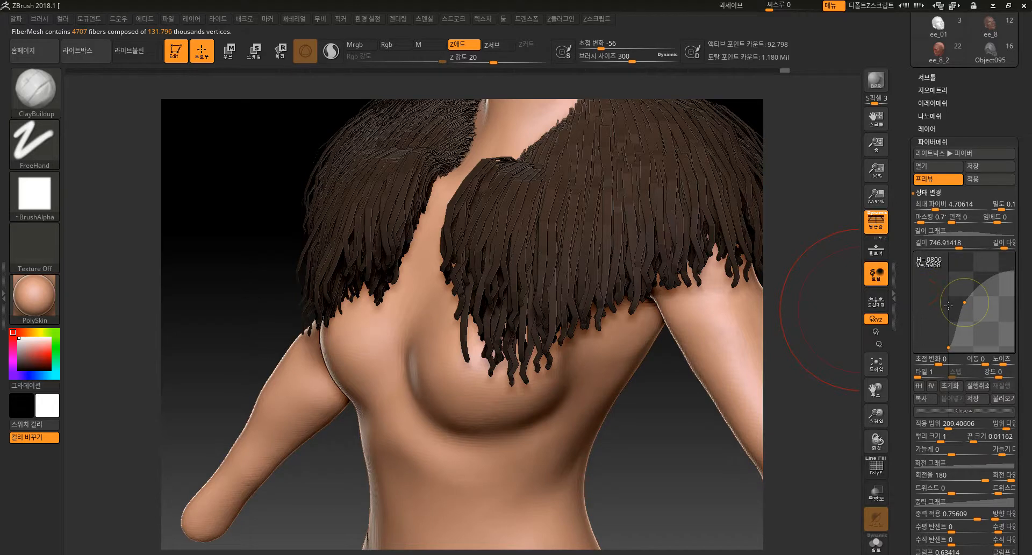
left_click(955, 297)
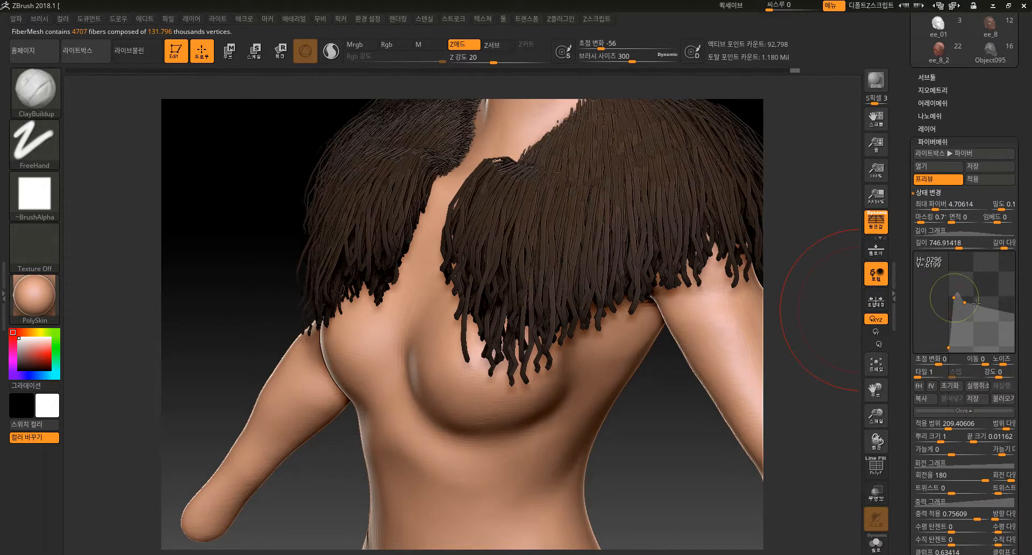
key("ctrl+z")
left_click(975, 278)
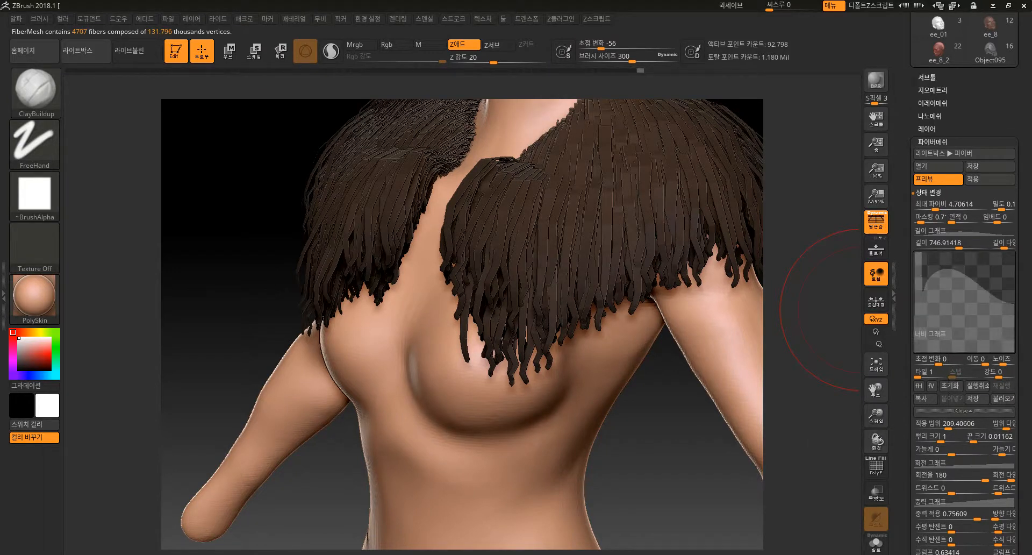
left_click_drag(930, 275, 929, 280)
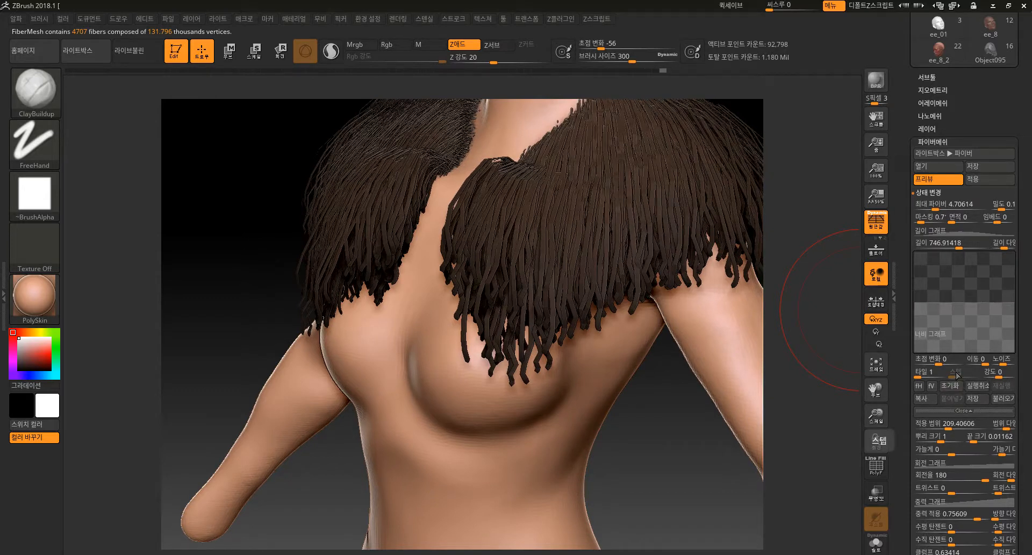
- Shape the width graph with a high middle peak, a start value of .2473 and an end value of about .1021
left_click_drag(964, 302, 917, 322)
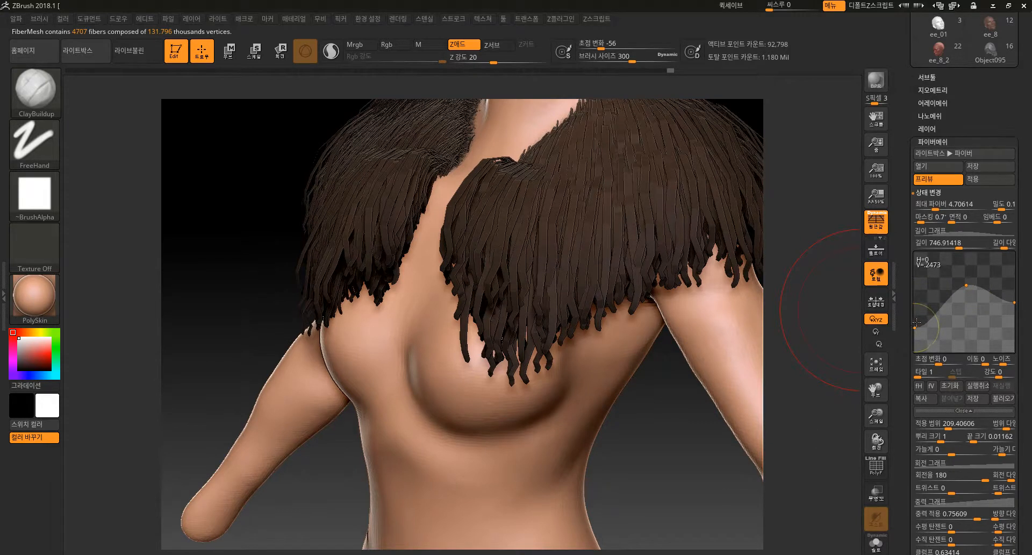
left_click_drag(829, 189, 839, 280, "alt")
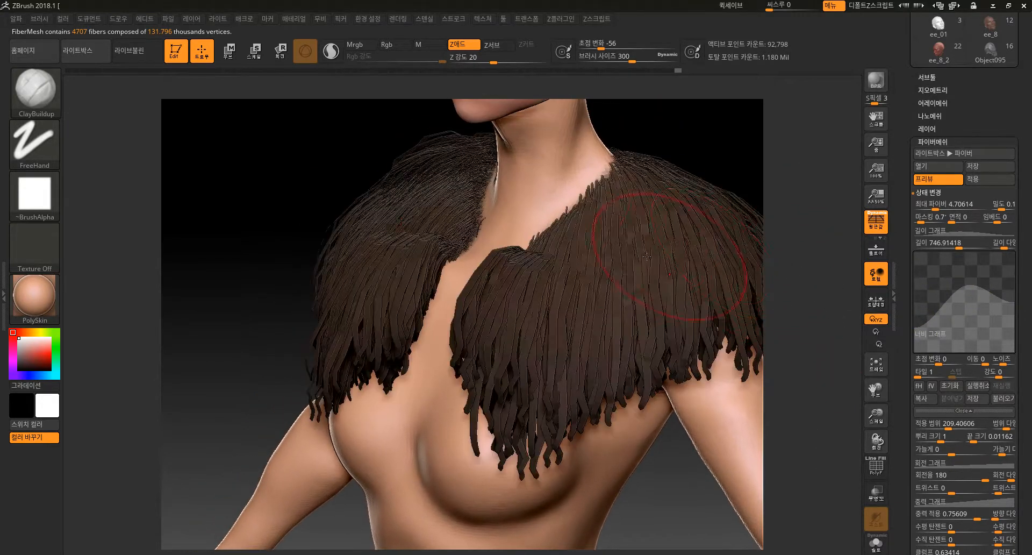
left_click_drag(820, 312, 806, 307)
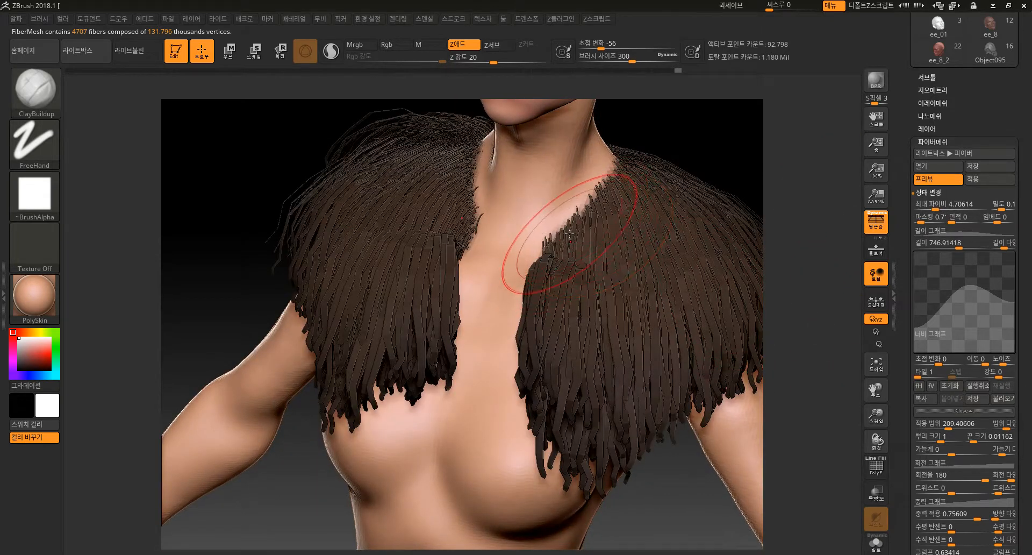
left_click_drag(956, 286, 959, 278)
left_click_drag(1012, 303, 1014, 337)
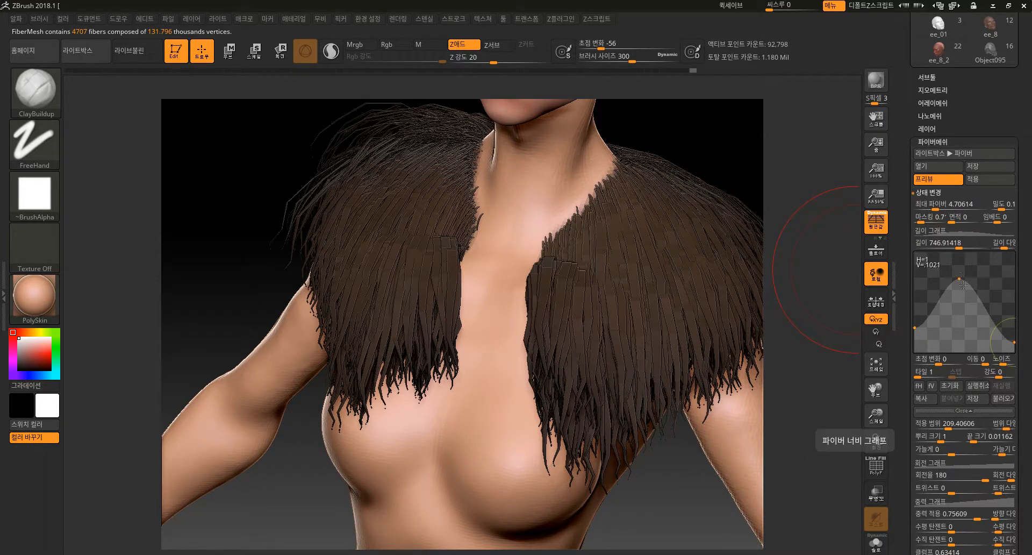
- Replace the width graph's peak with a lower one and round the curve with inner points near H .25, V .45 and H .87, V .35
left_click_drag(960, 278, 962, 246)
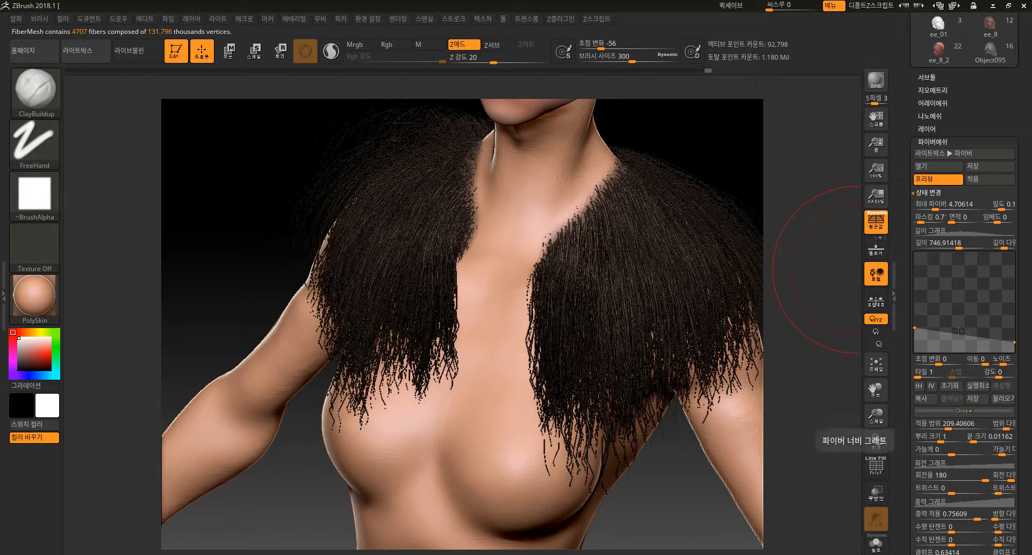
left_click_drag(963, 336, 958, 296)
left_click_drag(991, 331, 1001, 317)
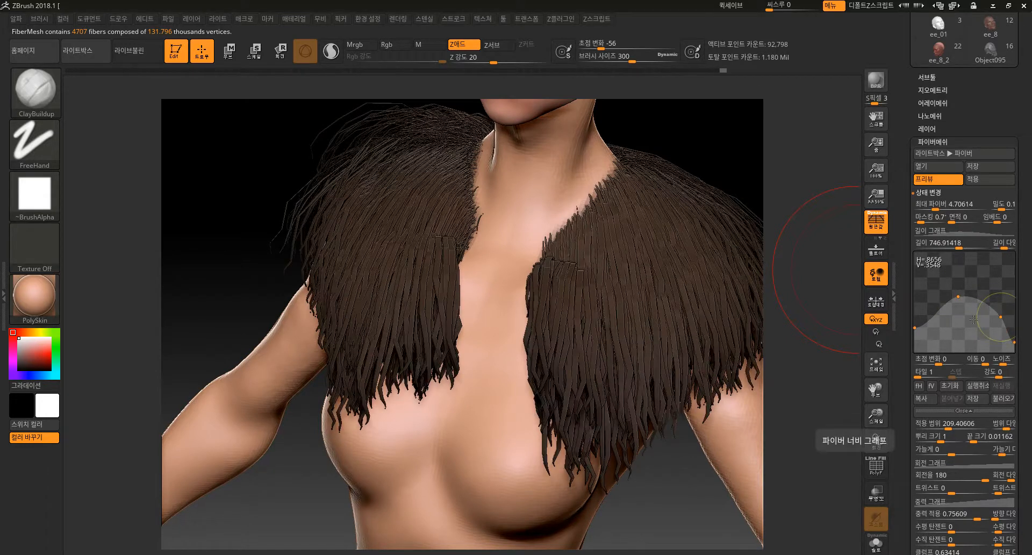
left_click(935, 311)
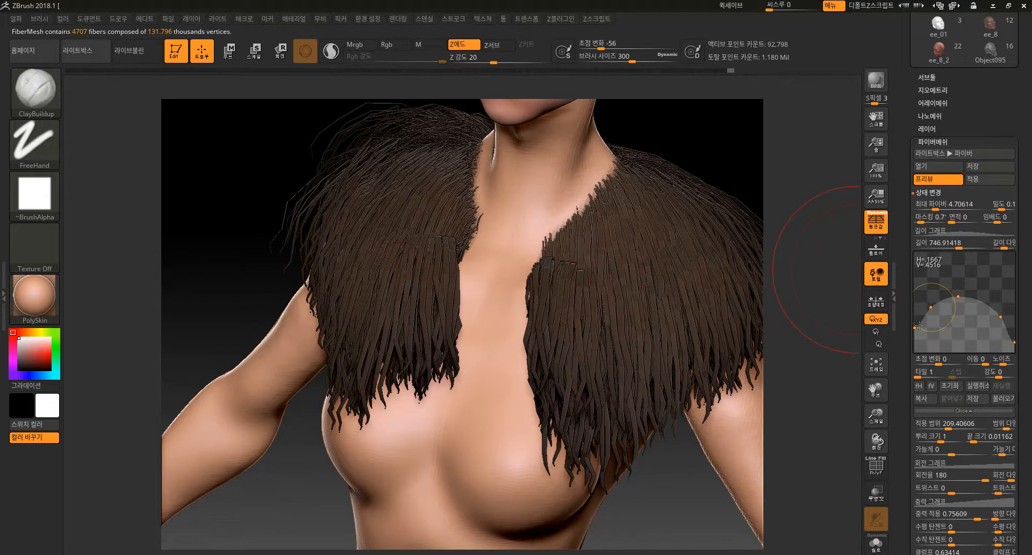
left_click_drag(915, 326, 917, 334)
left_click(1014, 349)
mouse_move(932, 308)
left_mouse_down()
mouse_move(923, 308)
mouse_move(931, 324)
mouse_move(908, 304)
mouse_move(927, 317)
mouse_move(946, 314)
mouse_move(939, 307)
left_mouse_up()
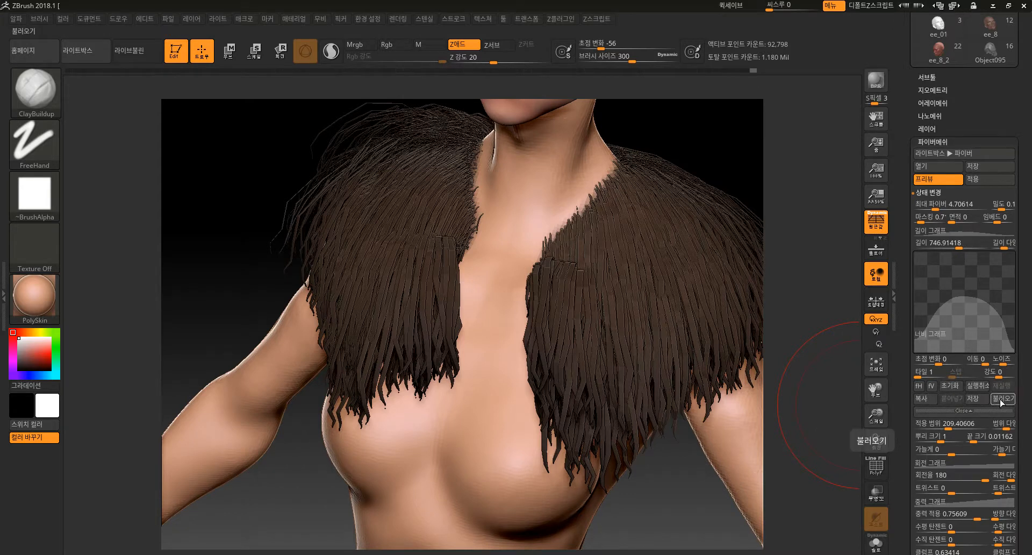
- Widen the fibers by setting the coverage to 2698.87622, and reduce the maximum fibers to 1.81405
left_click_drag(1023, 397, 1021, 345)
left_click(950, 360)
mouse_move(948, 362)
left_mouse_down()
mouse_move(971, 363)
mouse_move(947, 361)
left_mouse_up()
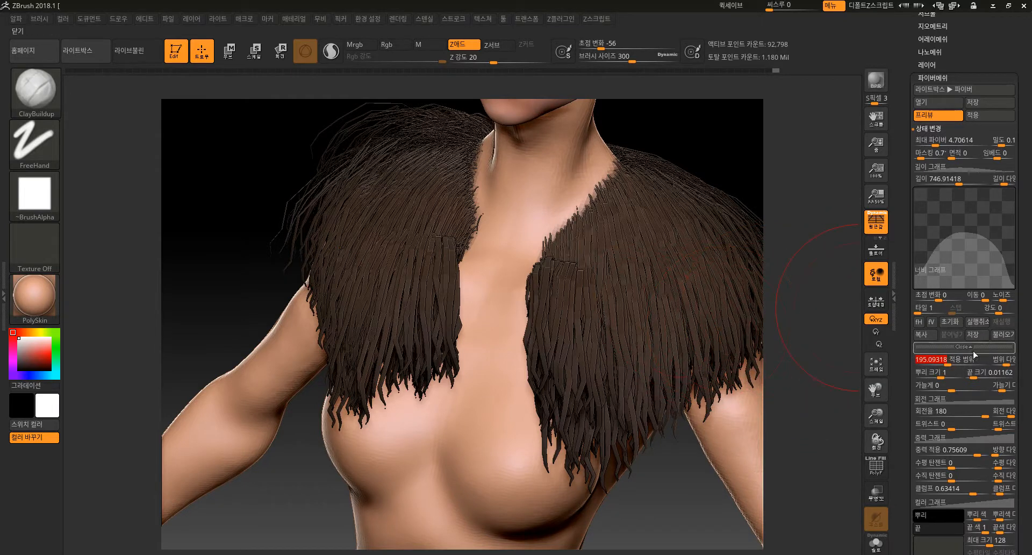
left_click_drag(948, 365, 974, 366)
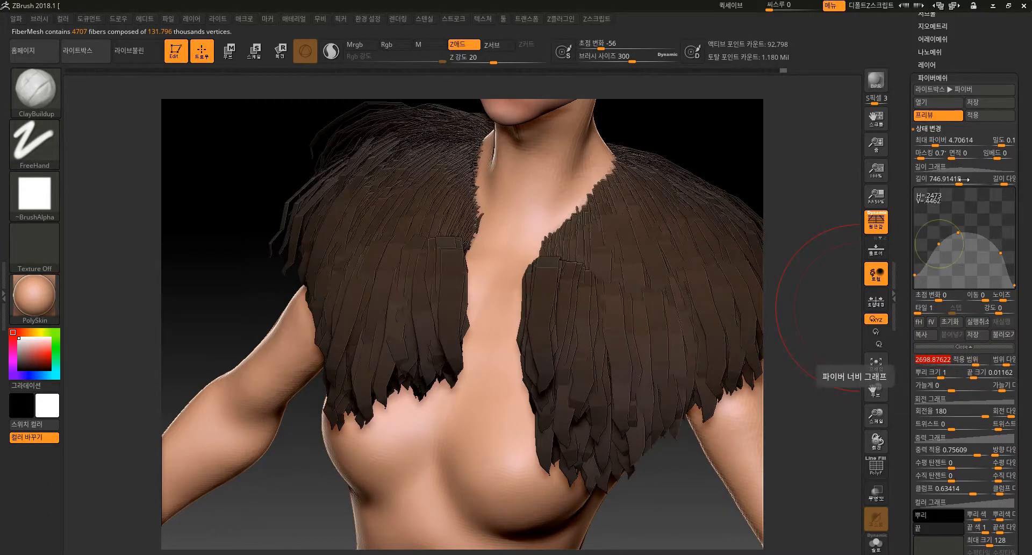
left_click_drag(932, 140, 930, 141)
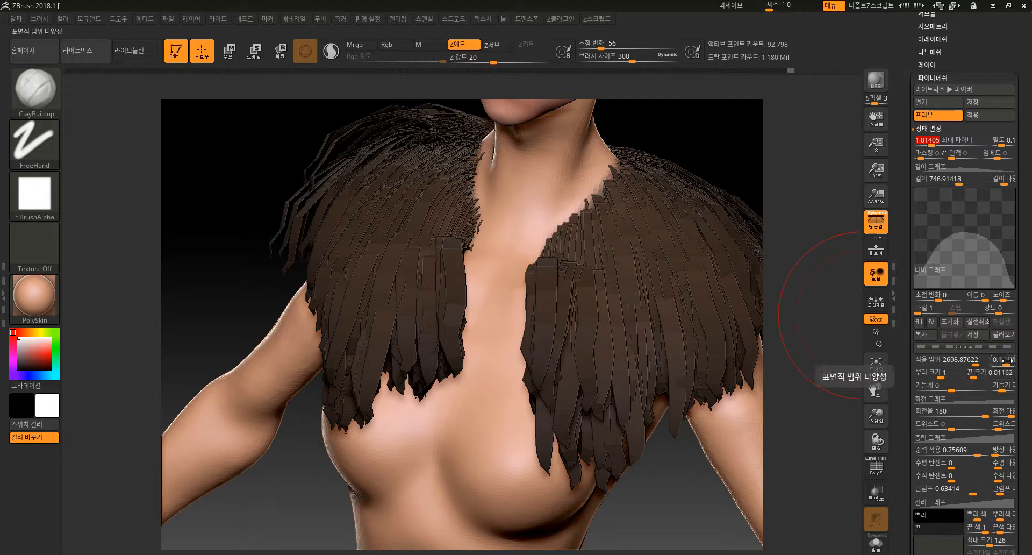
- Set the coverage variation to -1 and lower the coverage to 533.11218
left_click_drag(1003, 363, 995, 365)
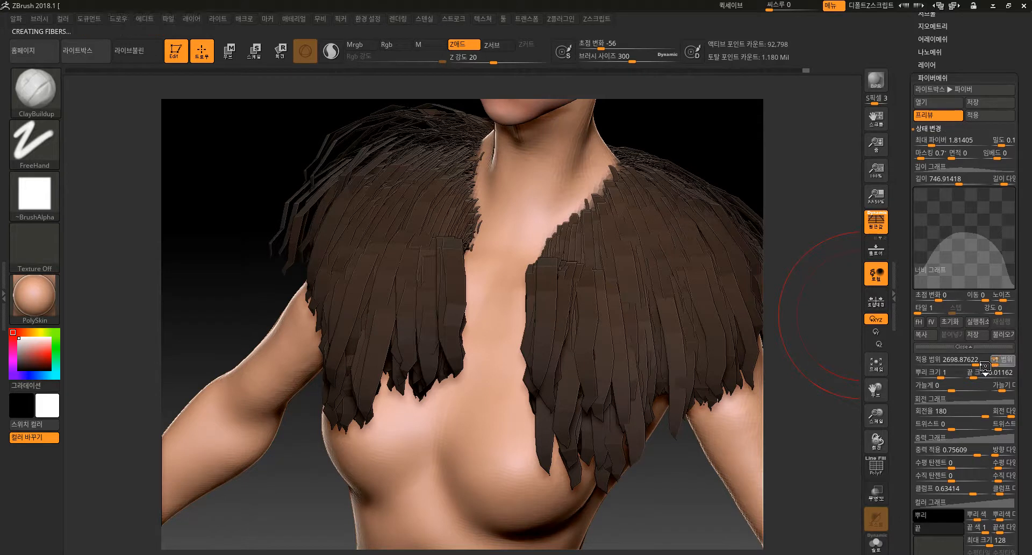
left_click(994, 361)
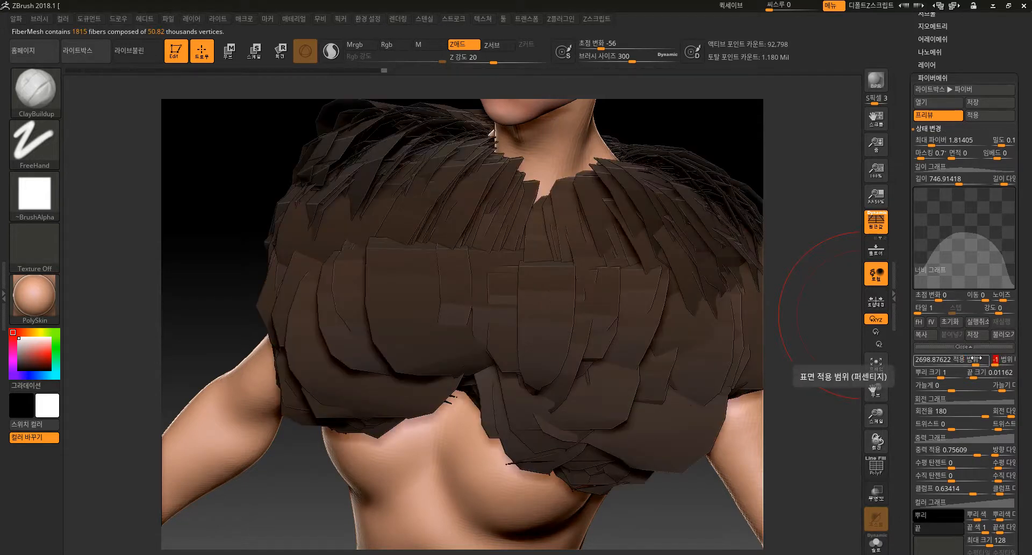
left_click_drag(976, 363, 971, 363)
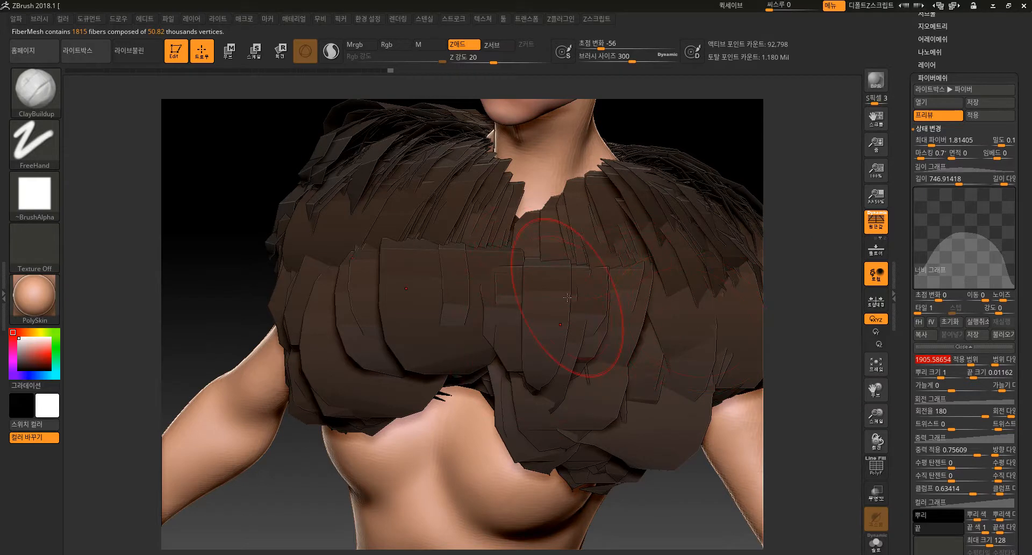
left_click_drag(973, 363, 955, 363)
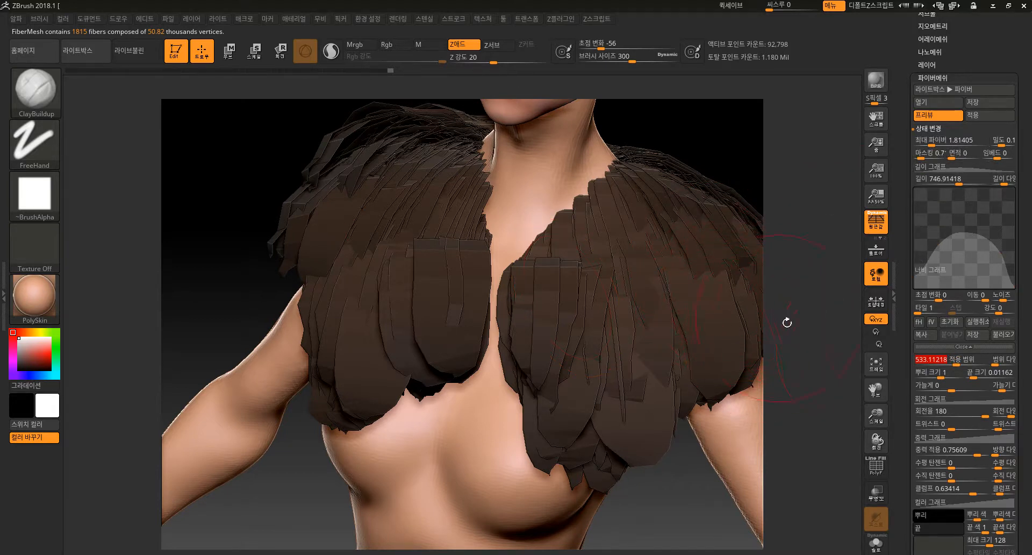
- Set the coverage variation to 0 and check the shoulder fibers from the front
left_click_drag(996, 363, 1004, 363)
left_click(1003, 359)
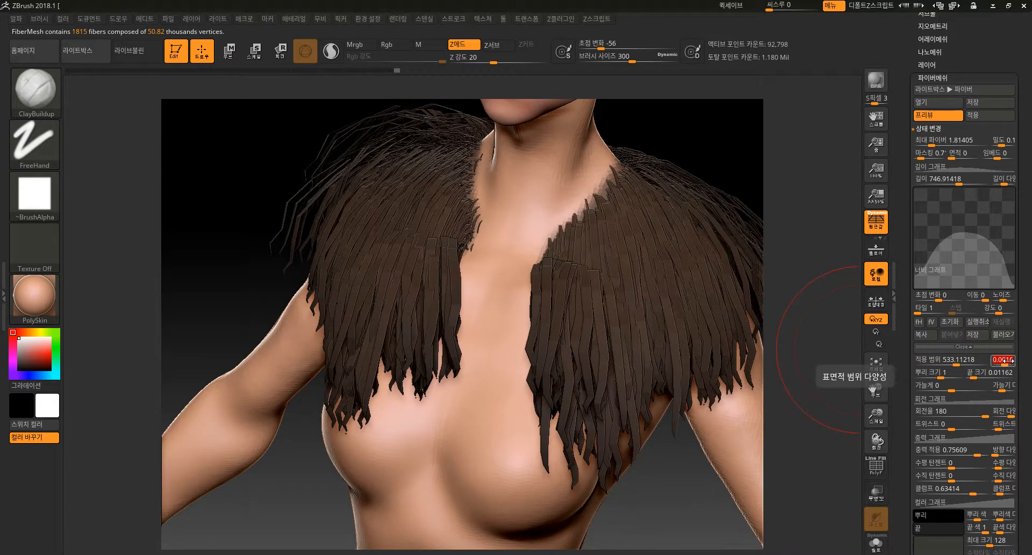
type("0")
mouse_move(820, 417)
left_mouse_down("alt")
mouse_move(828, 403)
mouse_move(824, 432)
left_mouse_up("alt")
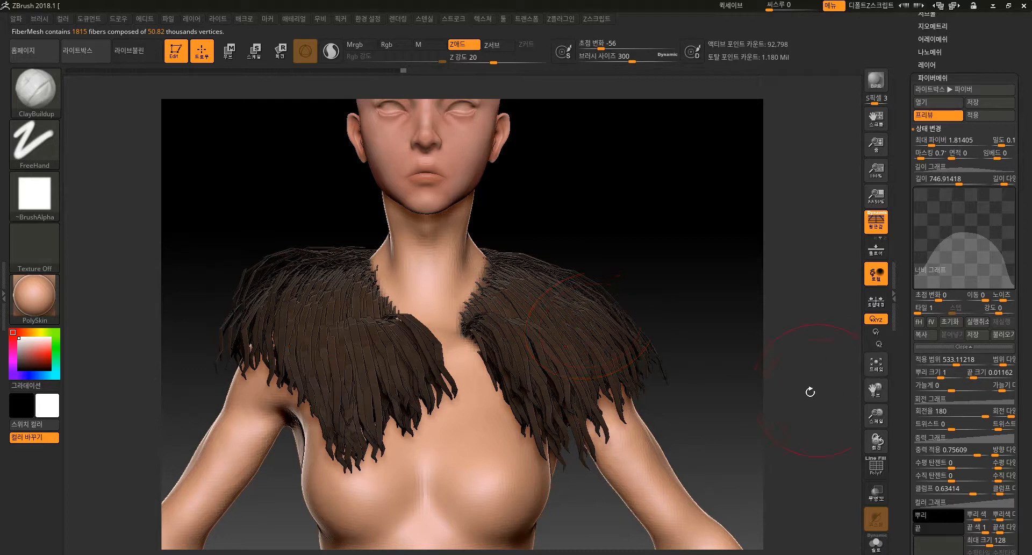
left_click_drag(767, 334, 760, 356)
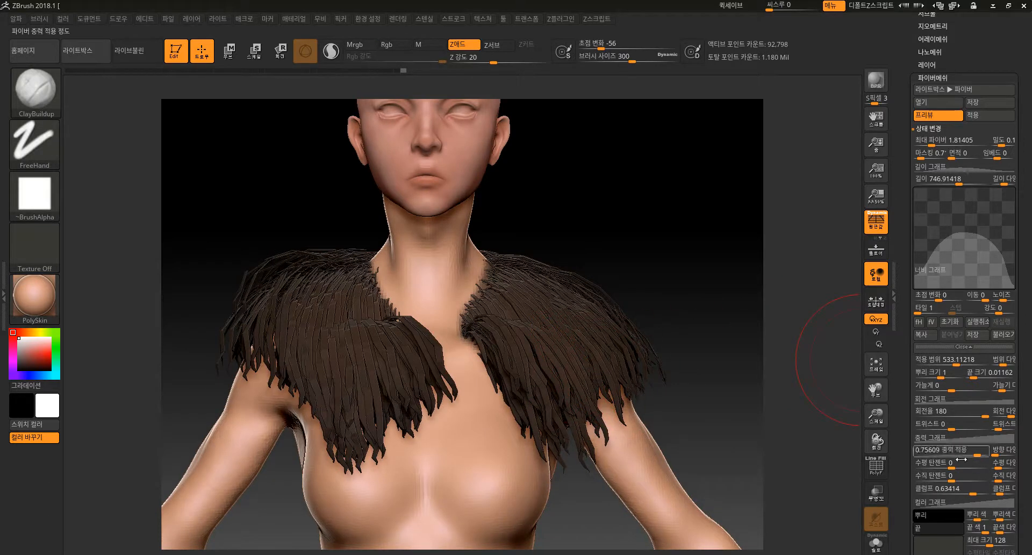
- Set the fibers' root size to 3.74685 and check the roots around the neckline from above
left_click(969, 372)
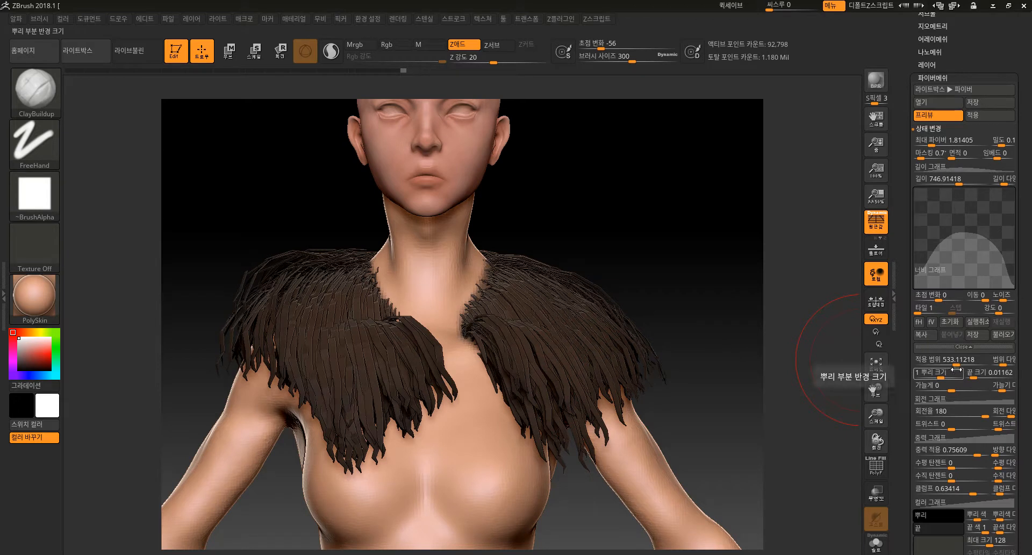
left_click_drag(811, 438, 832, 449)
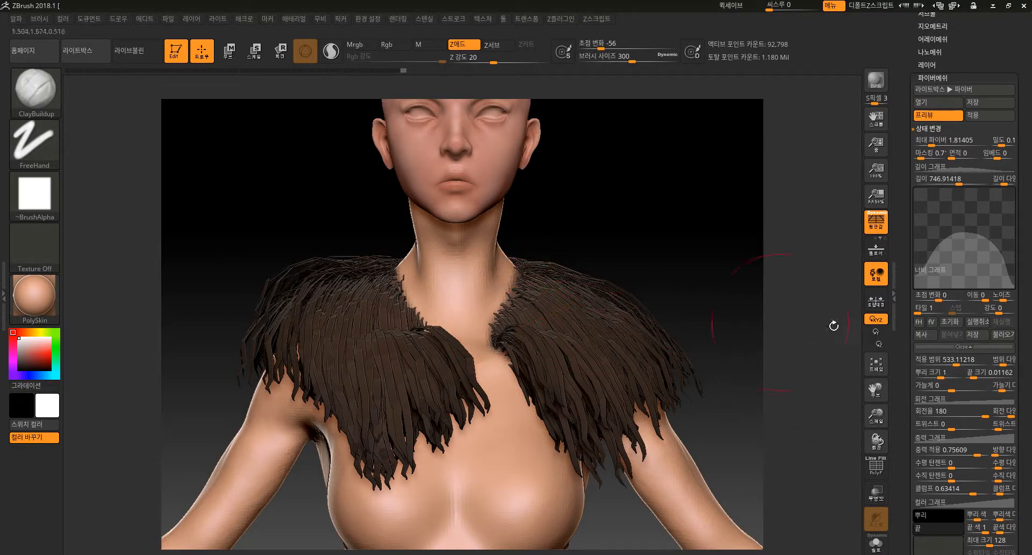
left_click_drag(941, 373, 951, 375)
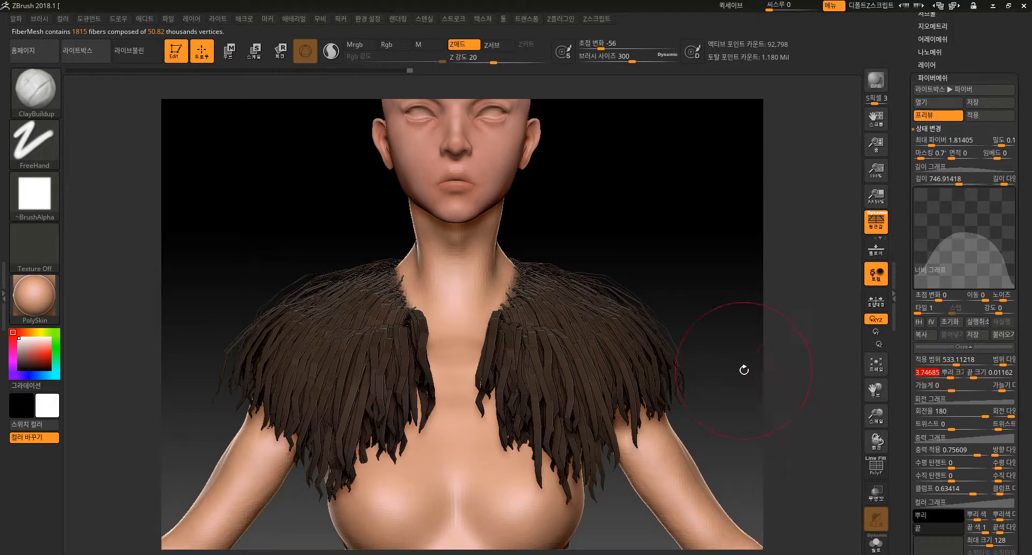
left_click_drag(784, 338, 813, 406)
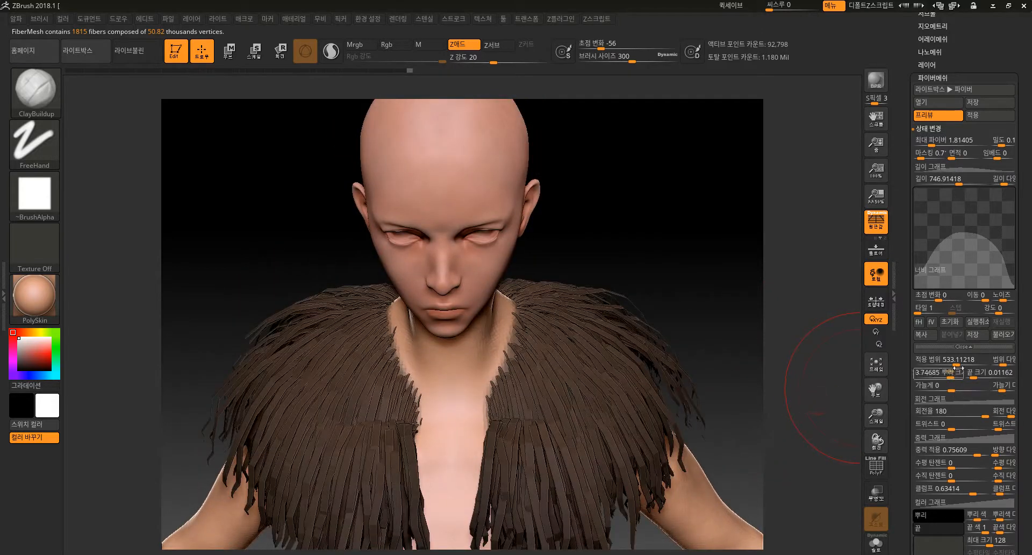
- Set the fibers' root size and tip size to 2.30489 each and check the shoulder fibers from the front
left_click_drag(958, 372, 923, 382)
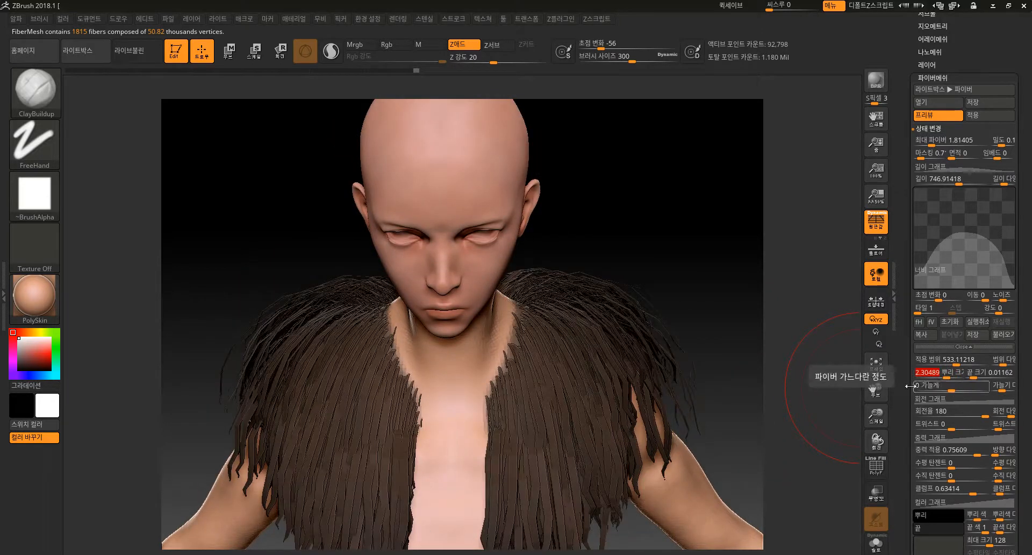
left_click_drag(793, 395, 777, 372)
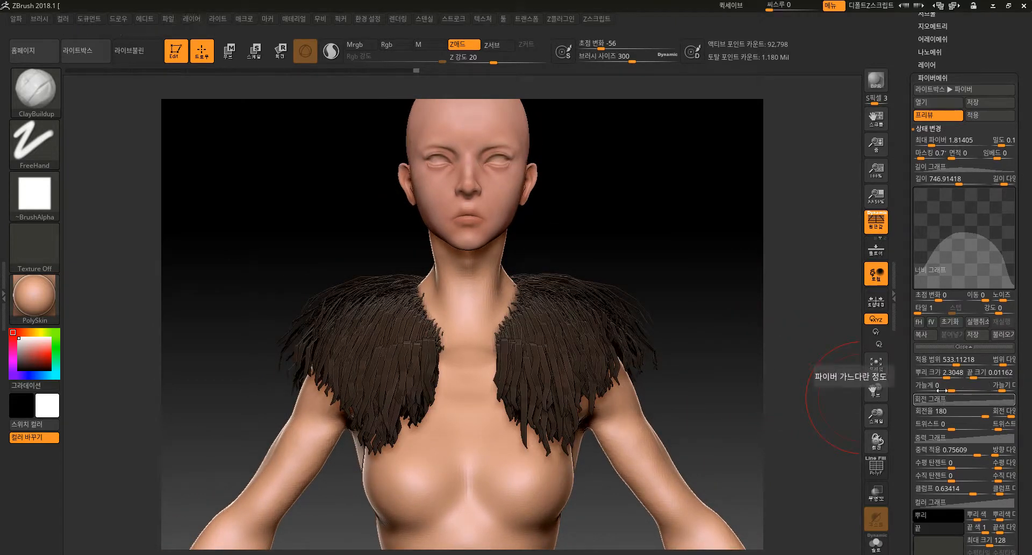
left_click_drag(981, 375, 1004, 373)
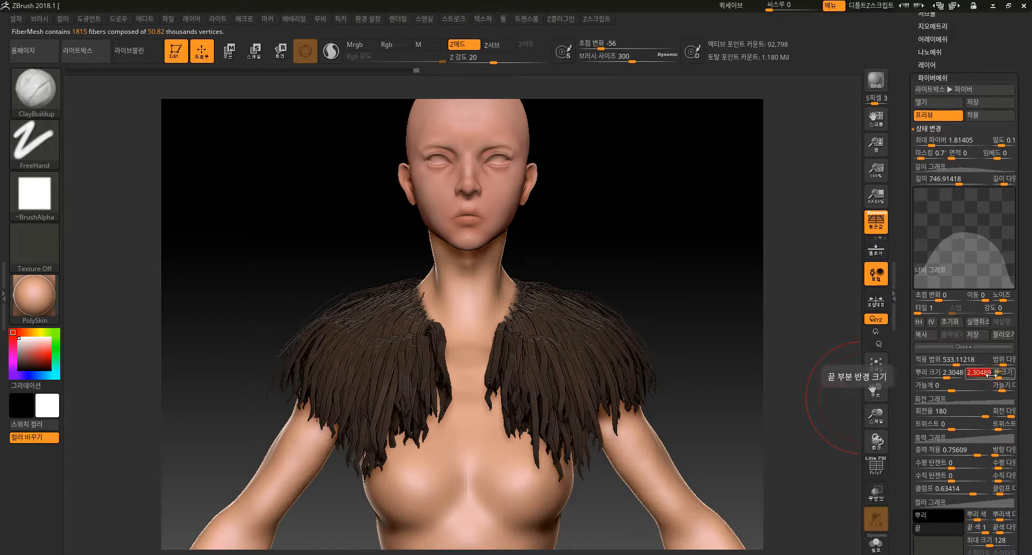
- Set the fibers' root size to 0.9327, tip size to 0.415 and slimness to 0.22314
left_click_drag(995, 371, 968, 390)
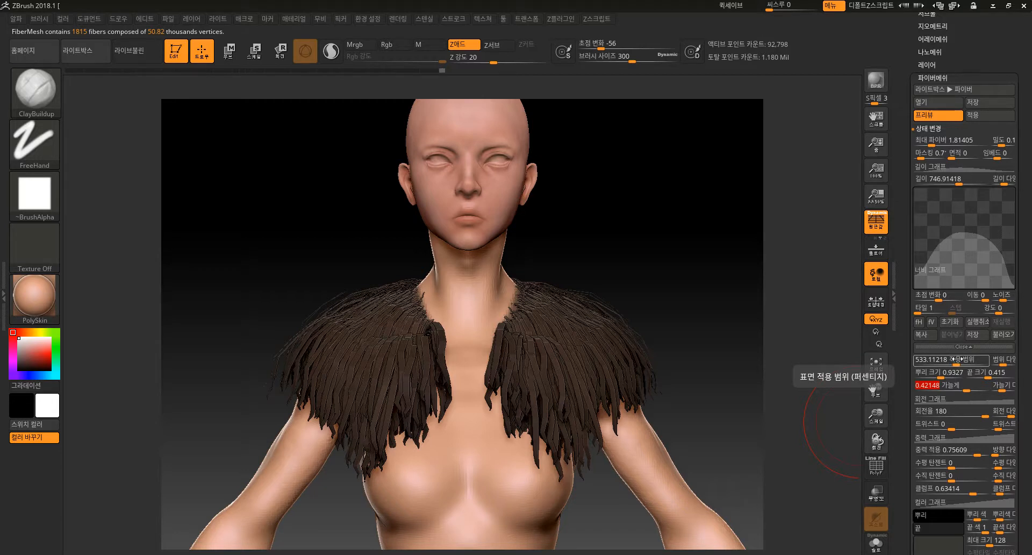
mouse_move(966, 390)
left_mouse_down()
mouse_move(940, 391)
mouse_move(953, 383)
left_mouse_up()
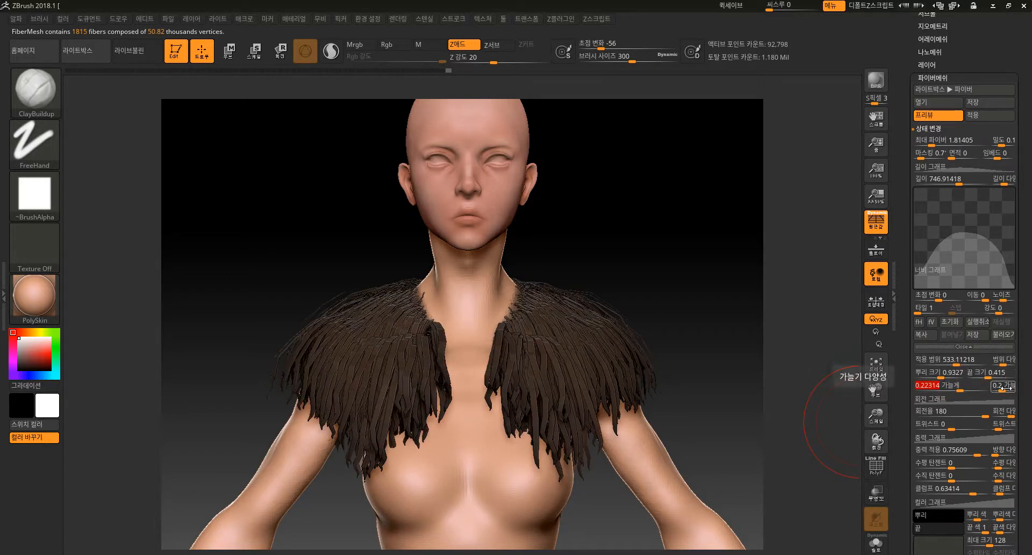
- Open the rotation graph, raise its middle into a tall peak and lower its tip end, checking the shoulder fibers
left_click(963, 400)
left_click_drag(783, 355, 852, 449, "alt")
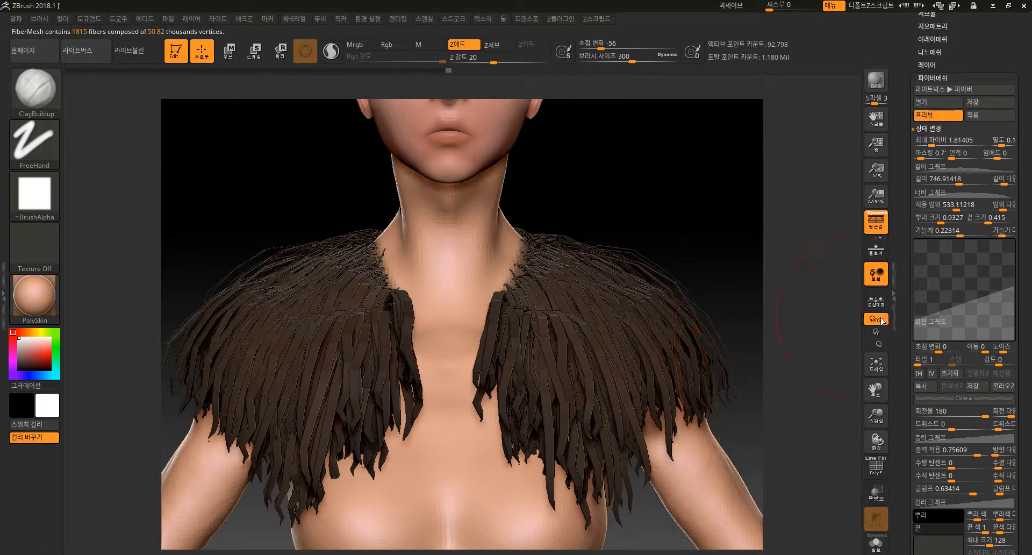
left_click_drag(952, 310, 968, 273)
left_click_drag(843, 362, 846, 390)
left_click_drag(971, 273, 965, 258)
left_click_drag(1014, 287, 1013, 311)
left_click_drag(836, 415, 837, 378)
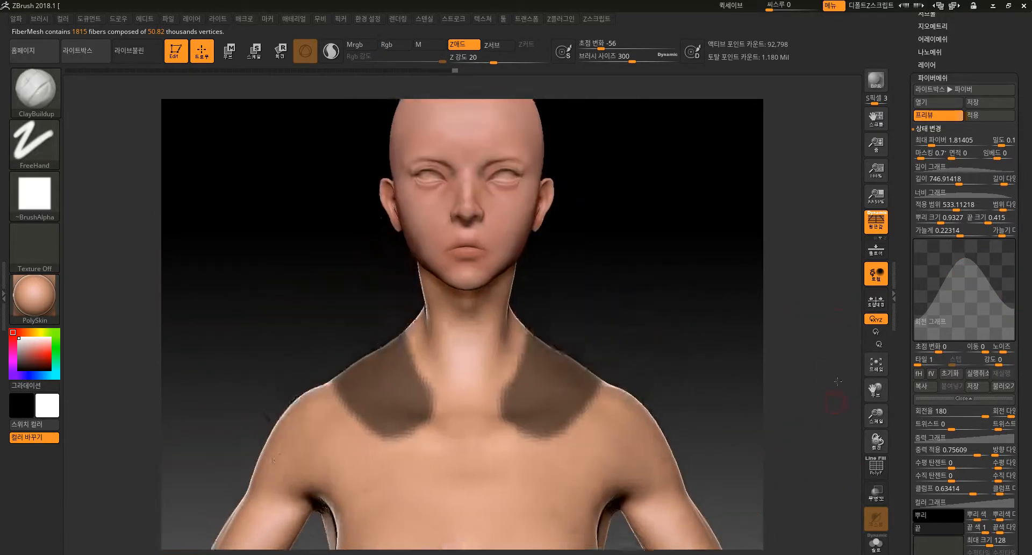
- Lower the middle point of the rotation graph and remove it, leaving a shallow ramp toward the tips
left_click_drag(966, 259, 953, 324)
left_click_drag(790, 414, 809, 420)
left_click_drag(961, 323, 941, 230)
left_click_drag(844, 399, 847, 297)
- Try fiber twists of 75.86776 and -37.19008, and return the twist to 0
left_click_drag(950, 425, 966, 424)
left_click_drag(820, 449, 833, 355)
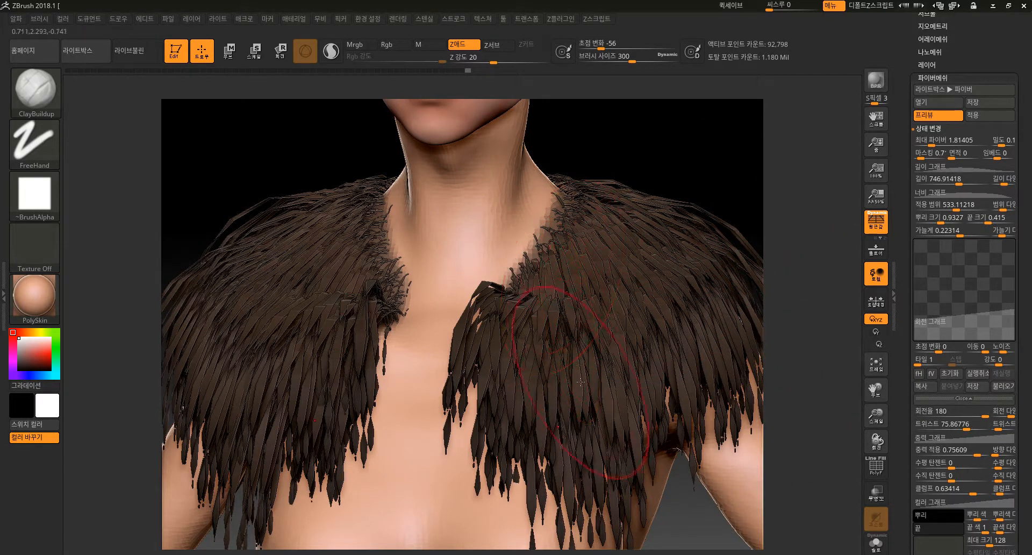
left_click_drag(974, 427, 945, 427)
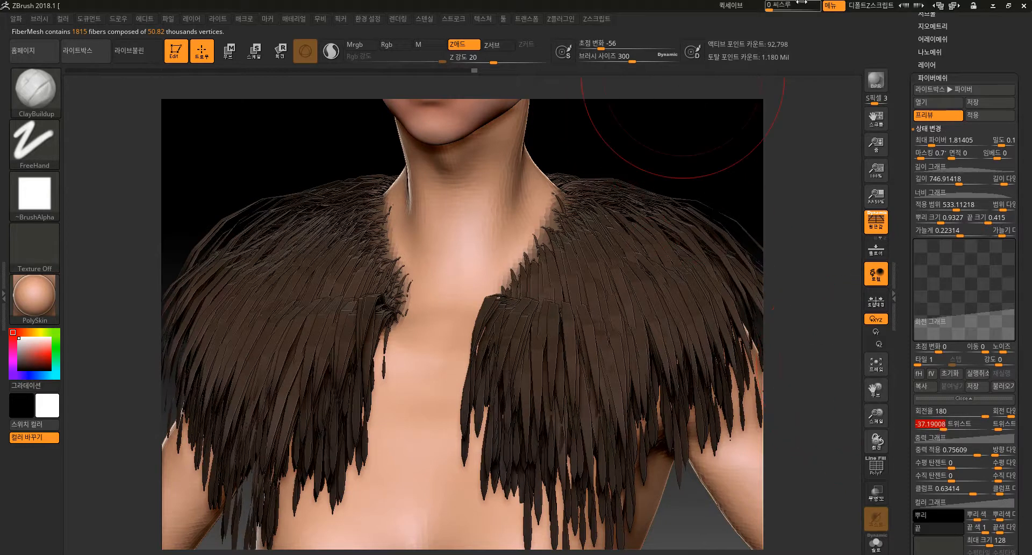
left_click(976, 116)
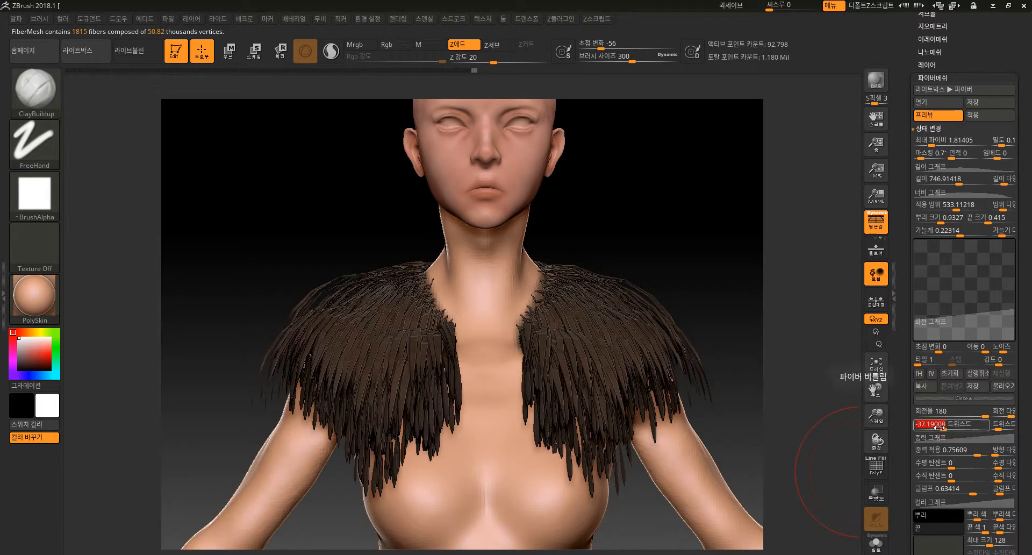
left_click(948, 425)
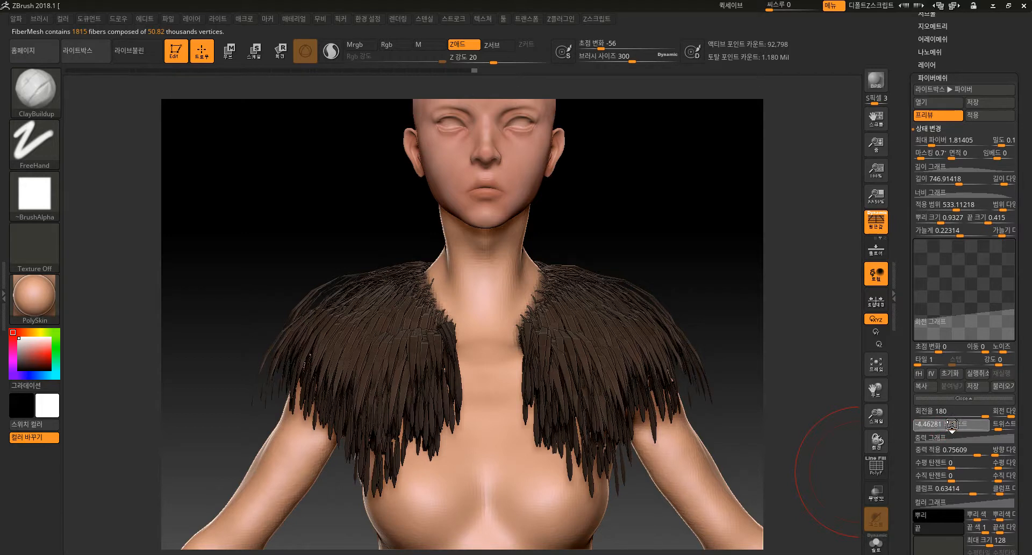
left_click(951, 428)
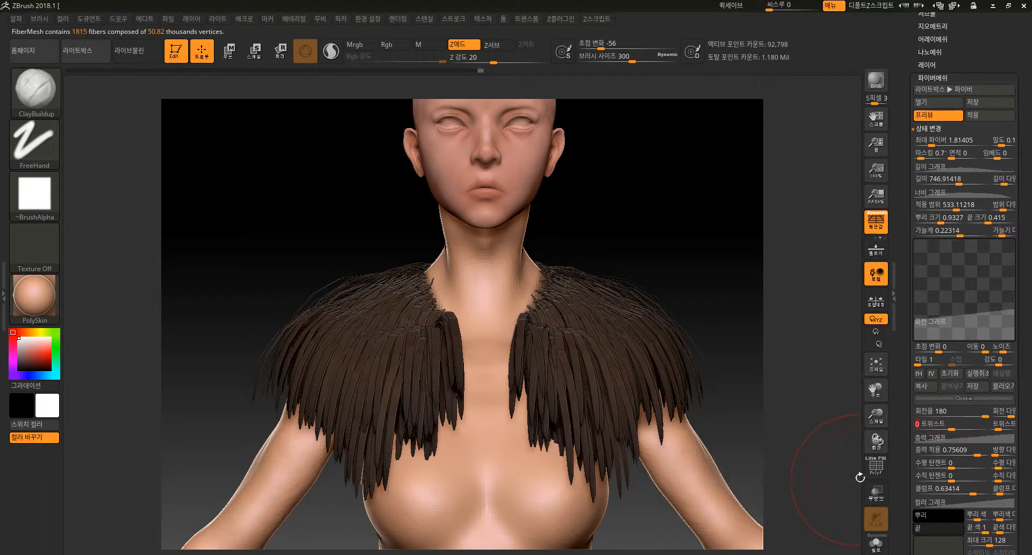
- Open the gravity graph and lower its tip end and middle into a shallow dip
left_click(949, 438)
left_click_drag(967, 311, 967, 339)
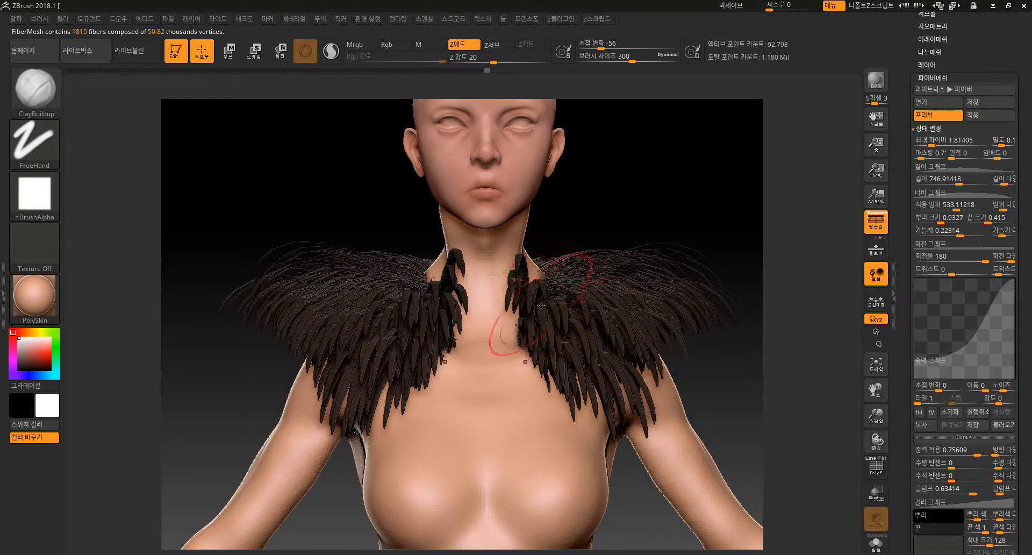
left_click_drag(1013, 279, 966, 370)
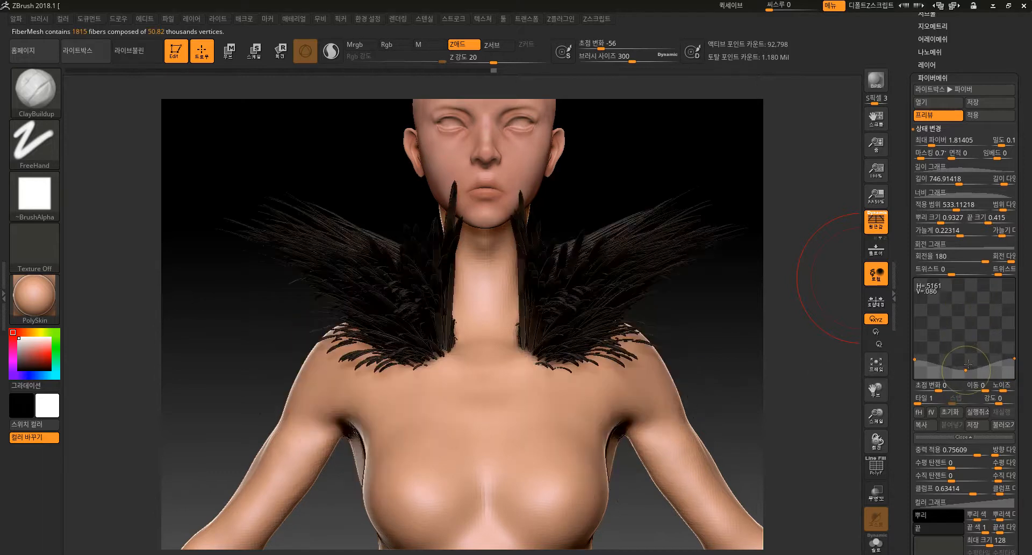
mouse_move(824, 387)
left_mouse_down()
mouse_move(803, 387)
mouse_move(820, 395)
mouse_move(824, 374)
left_mouse_up()
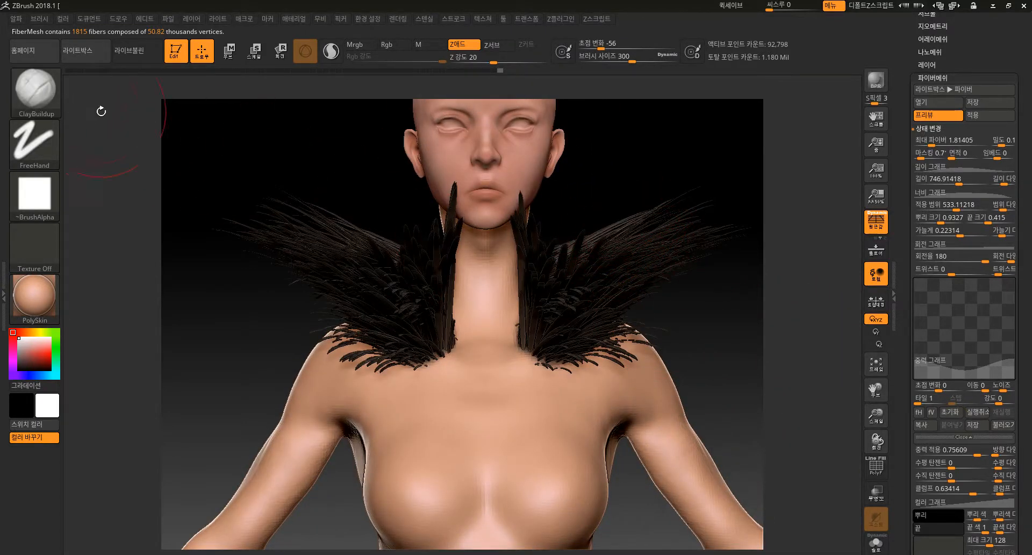
- Raise the middle of the gravity graph into a soft peak and check how the fibers fall over the shoulders
left_click_drag(966, 369, 965, 337)
left_click_drag(812, 402, 640, 434, "alt")
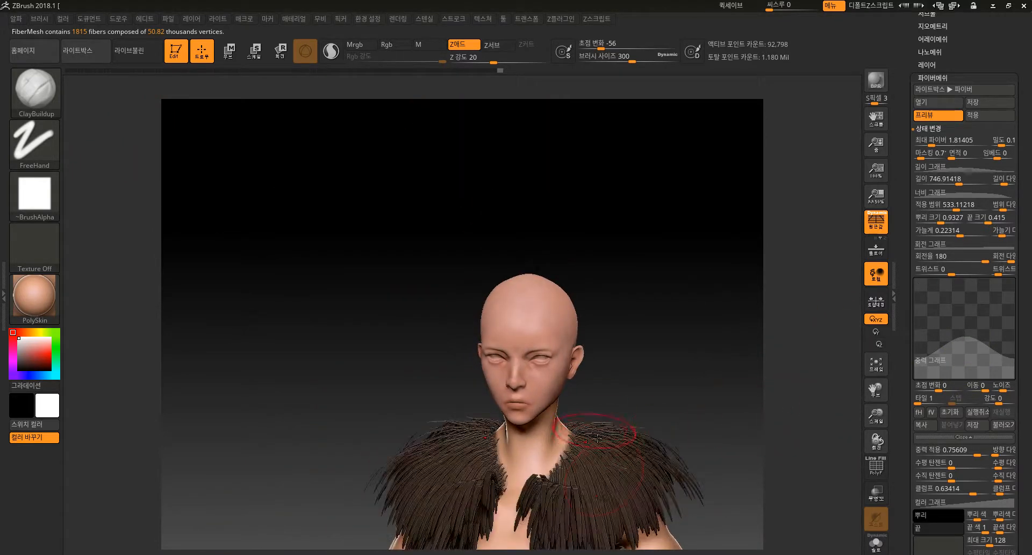
left_click_drag(777, 404, 791, 468)
left_click_drag(787, 429, 796, 477, "alt")
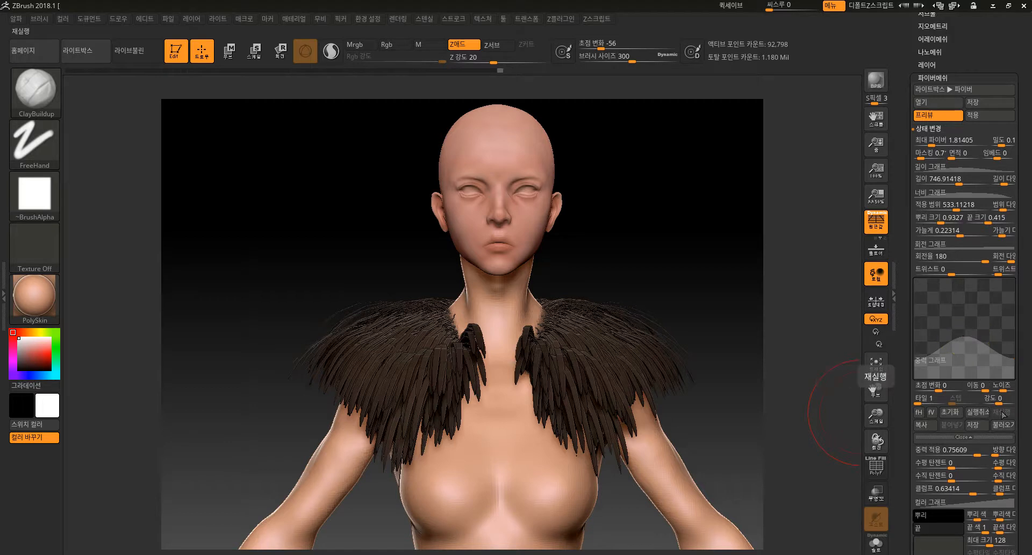
- View the fiber collar from several angles and try the vertical tangent, ending at 0
scroll(904, 366, "down", 2)
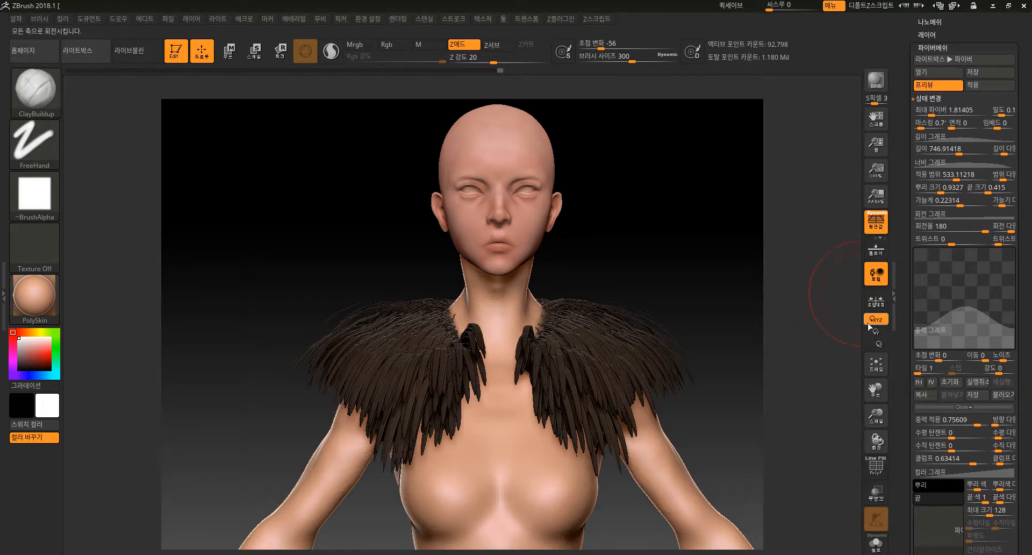
mouse_move(651, 211)
left_mouse_down("alt")
mouse_move(657, 271)
mouse_move(627, 245)
left_mouse_up("alt")
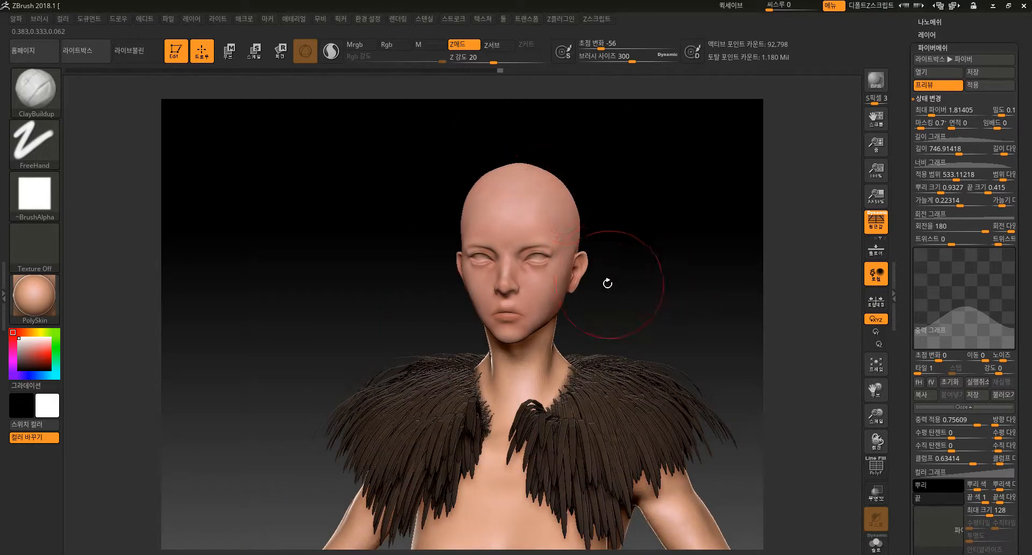
mouse_move(839, 408)
left_mouse_down()
mouse_move(795, 484)
mouse_move(839, 419)
left_mouse_up()
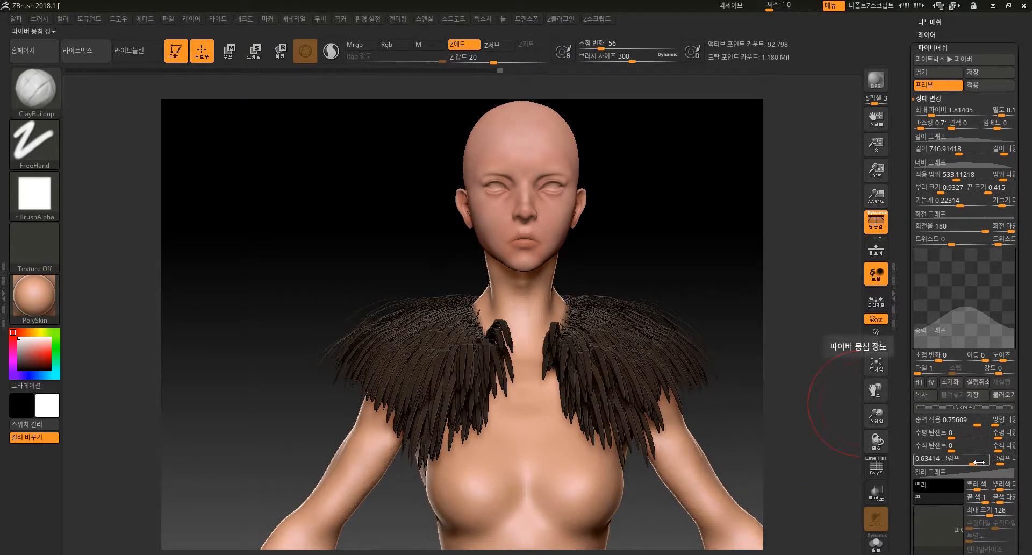
left_click_drag(811, 380, 781, 425)
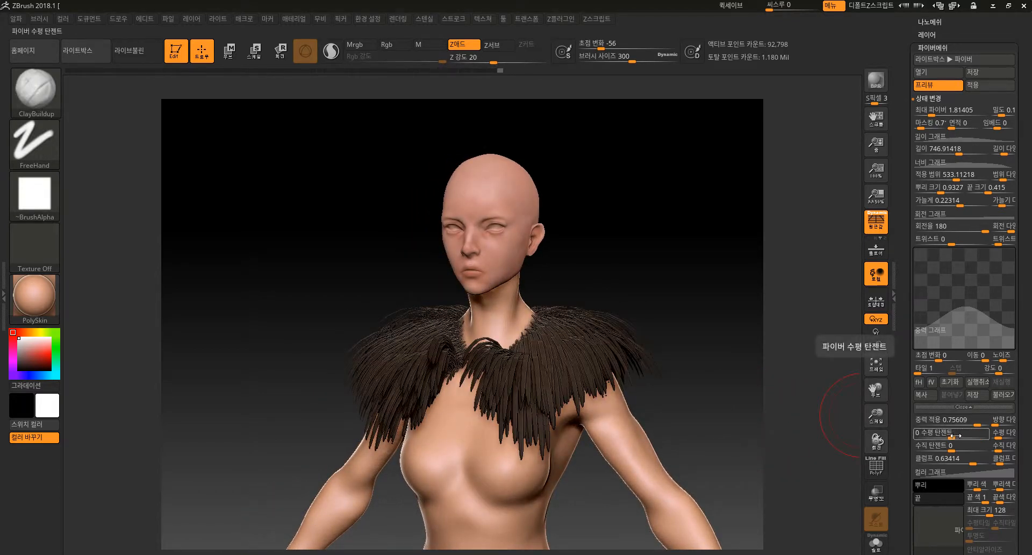
left_click_drag(952, 446, 947, 445)
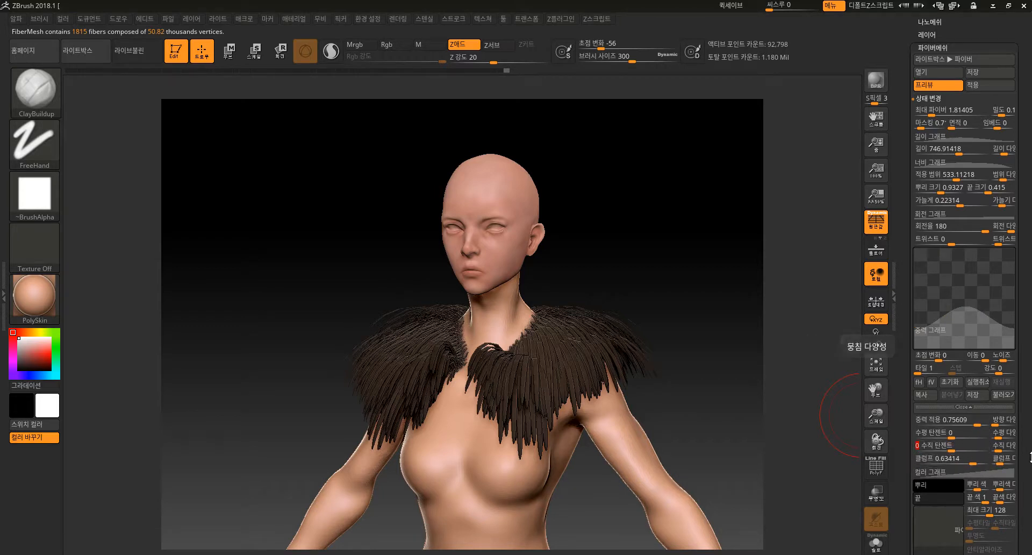
- Apply Texture 42 to the fibers without resizing it and view the striped collar from above
scroll(954, 426, "down", 3)
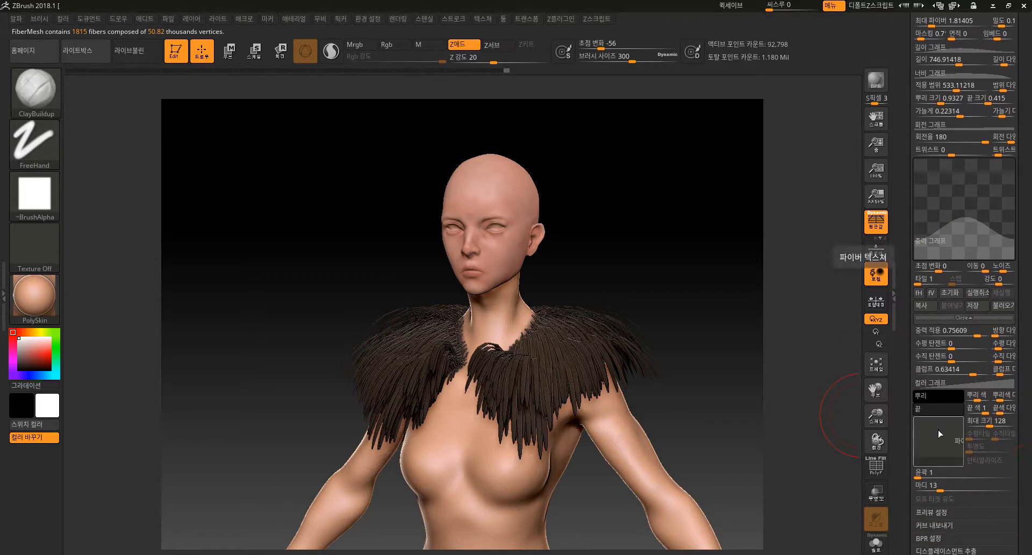
left_click(936, 436)
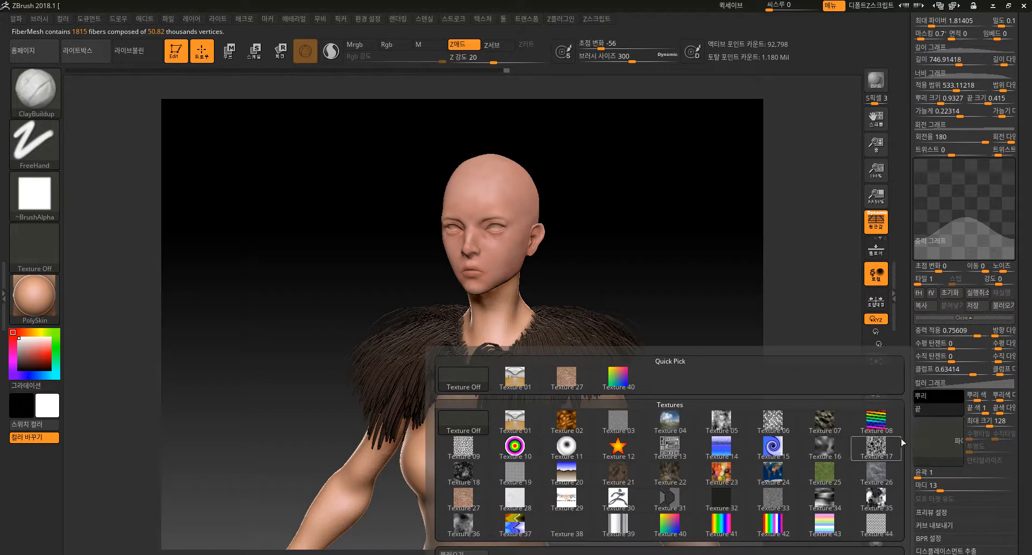
left_click(781, 520)
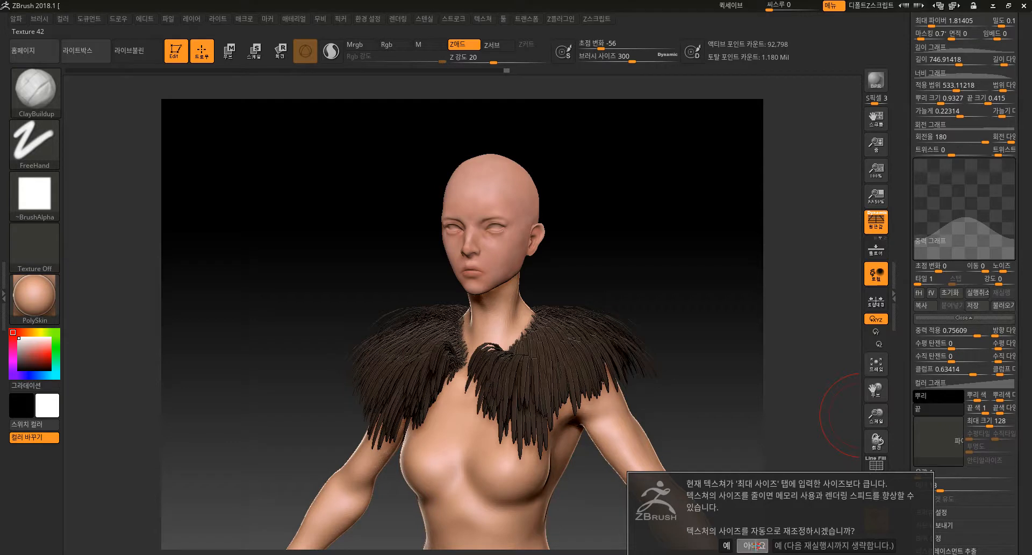
left_click(754, 545)
left_click_drag(791, 463, 793, 490)
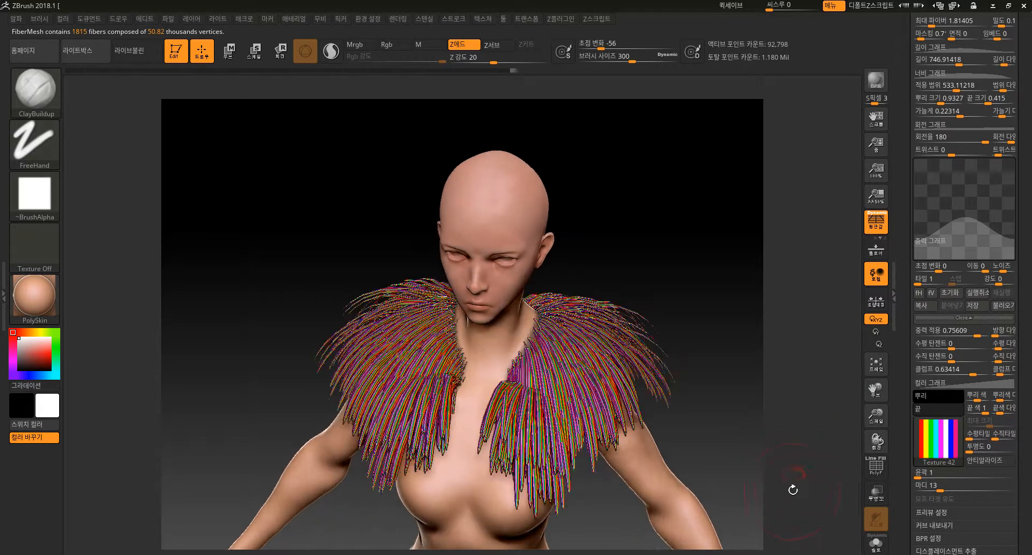
- Remove the striped texture from the fibers by setting the fiber texture to Texture Off
mouse_move(925, 445)
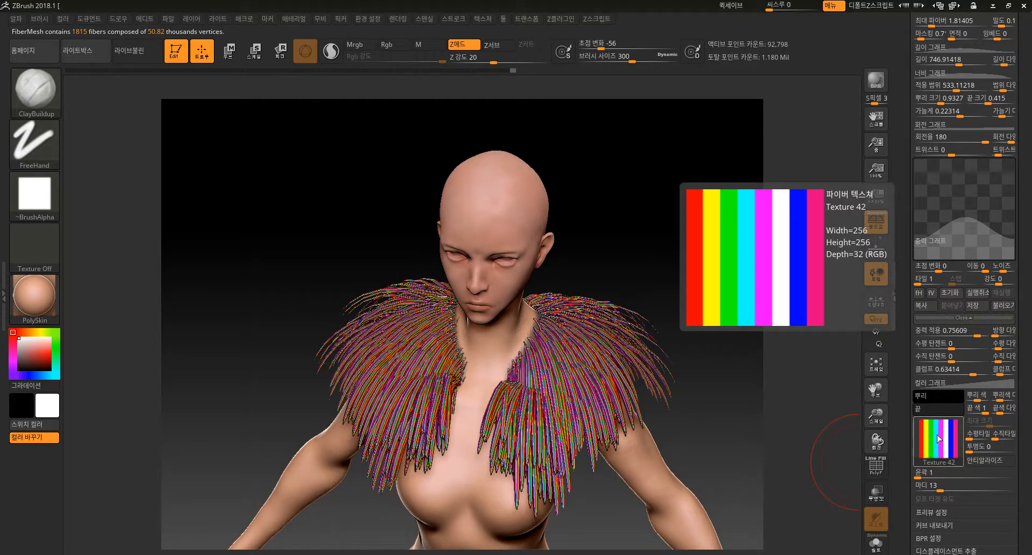
mouse_move(792, 480)
left_mouse_down()
mouse_move(808, 449)
mouse_move(808, 486)
mouse_move(811, 472)
left_mouse_up()
key("ctrl+z")
left_click_drag(820, 438, 822, 506, "alt")
left_click(930, 441)
left_click(497, 380)
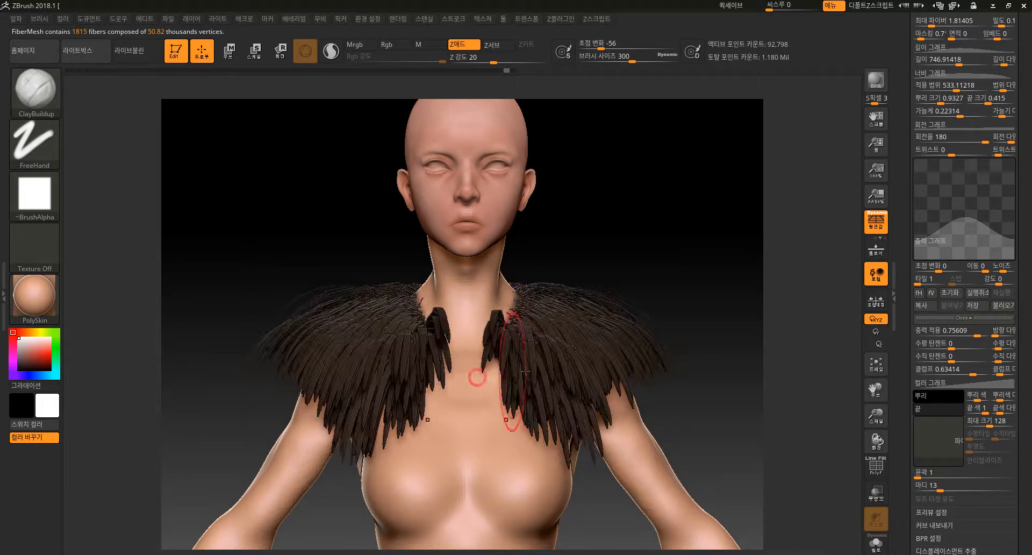
- Check the fibers' root color and examine the collar from the front, above and the side
left_click_drag(779, 422, 777, 460)
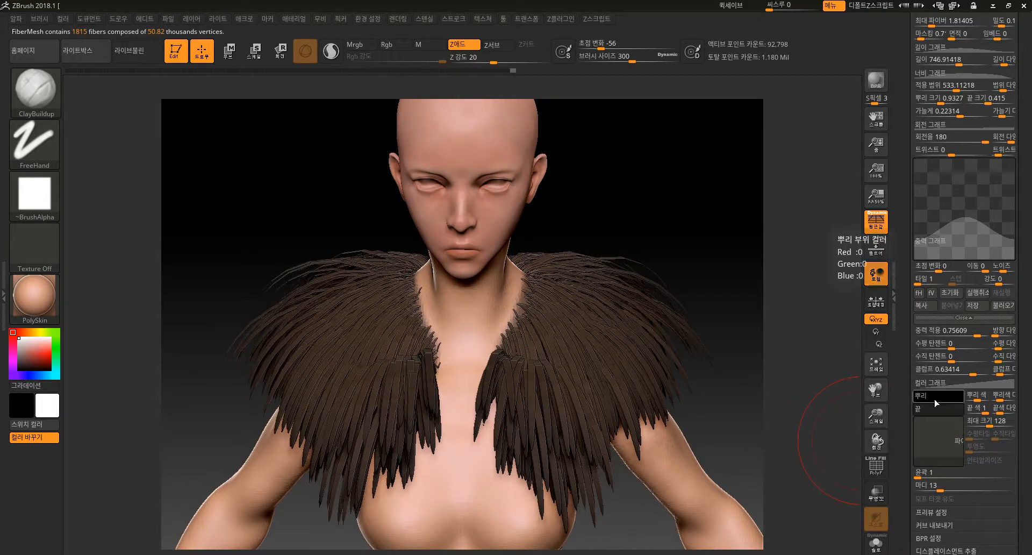
left_click(937, 398)
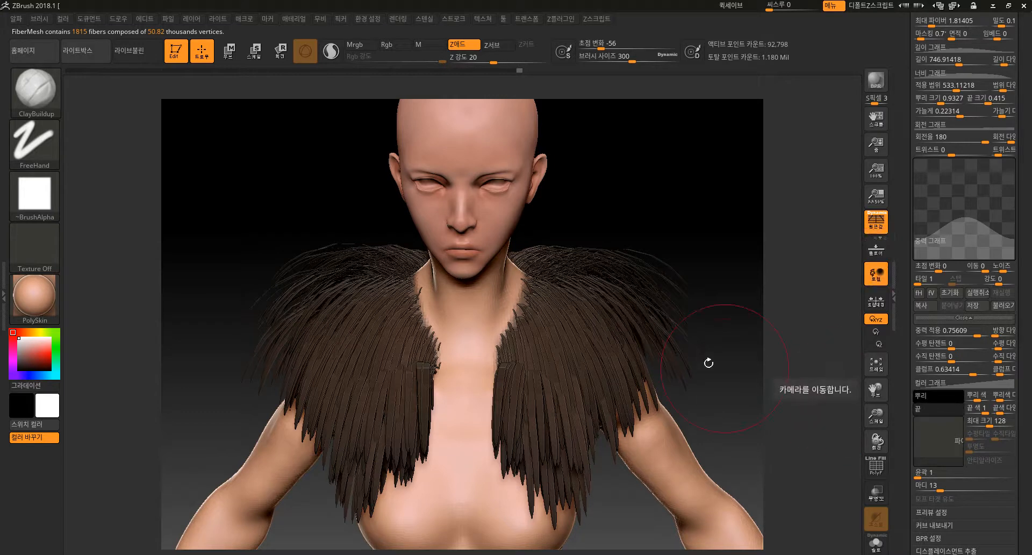
left_click_drag(789, 433, 801, 337)
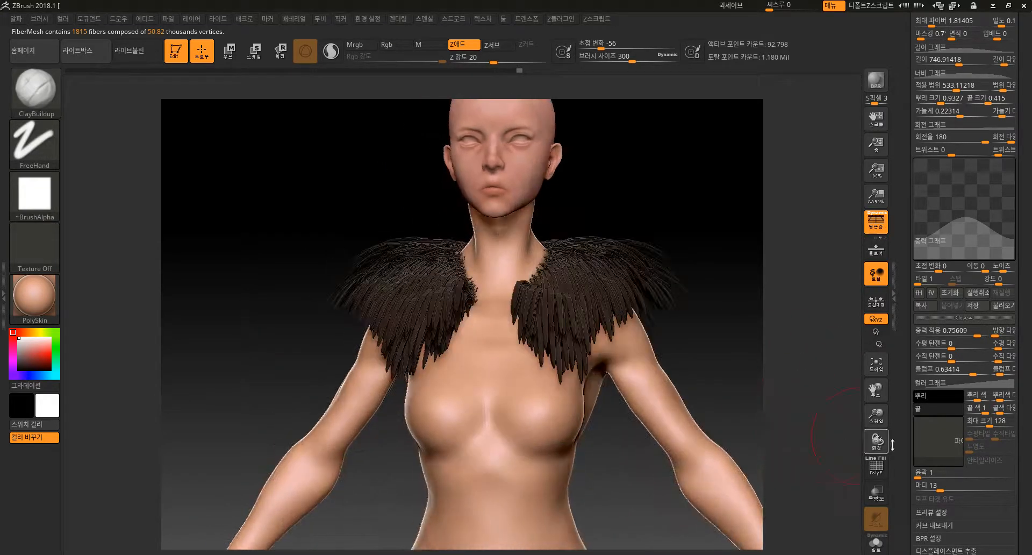
scroll(971, 460, "down", 4)
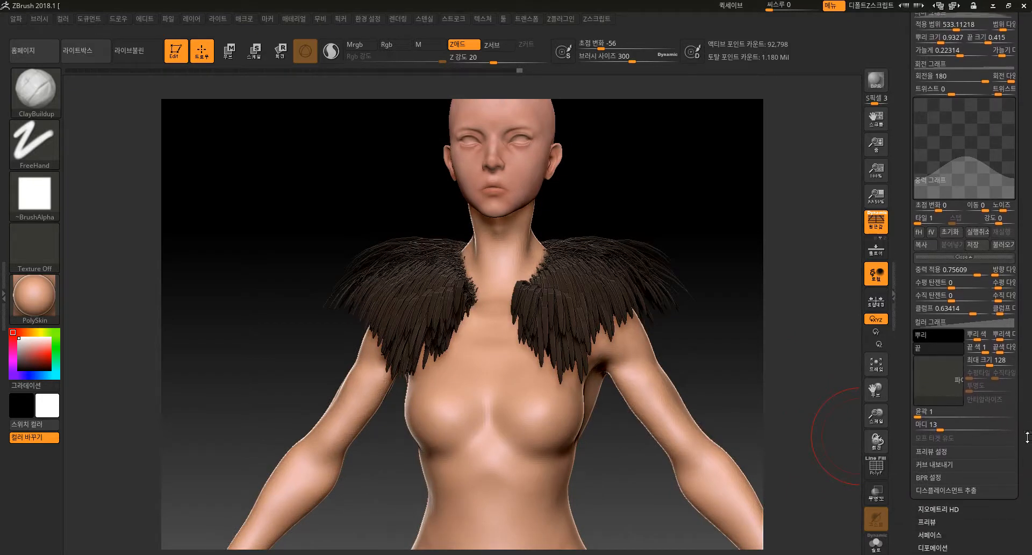
left_click_drag(783, 379, 789, 430)
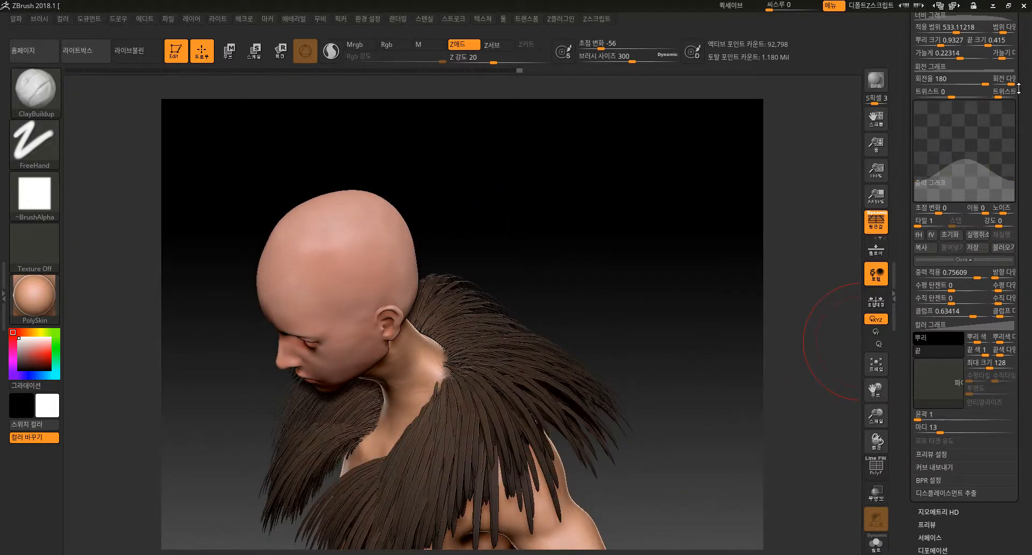
- Reopen the length graph, lower its middle point and check the fiber length from the front
scroll(1018, 88, "up", 8)
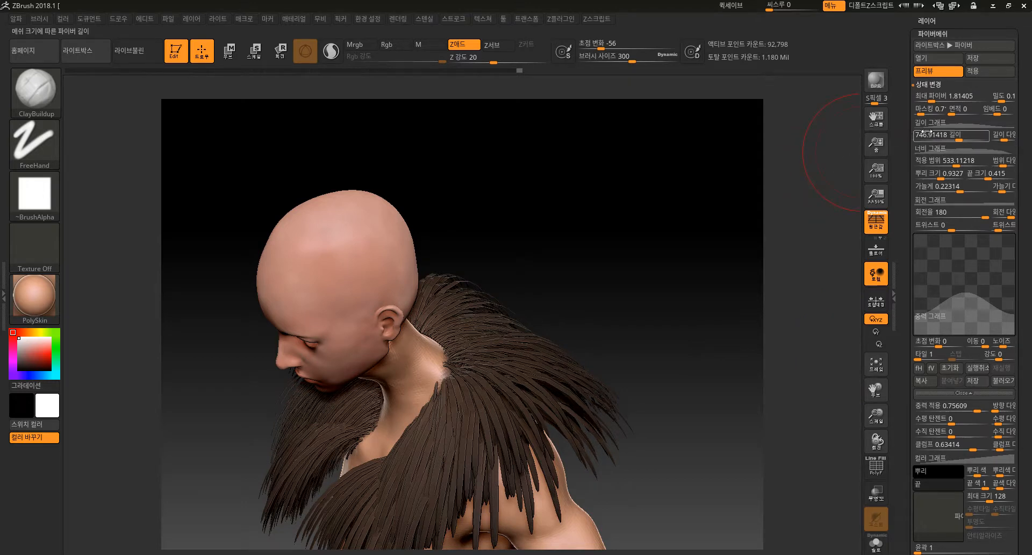
left_click(949, 125)
left_click_drag(957, 170, 957, 185)
left_click_drag(731, 336, 767, 293)
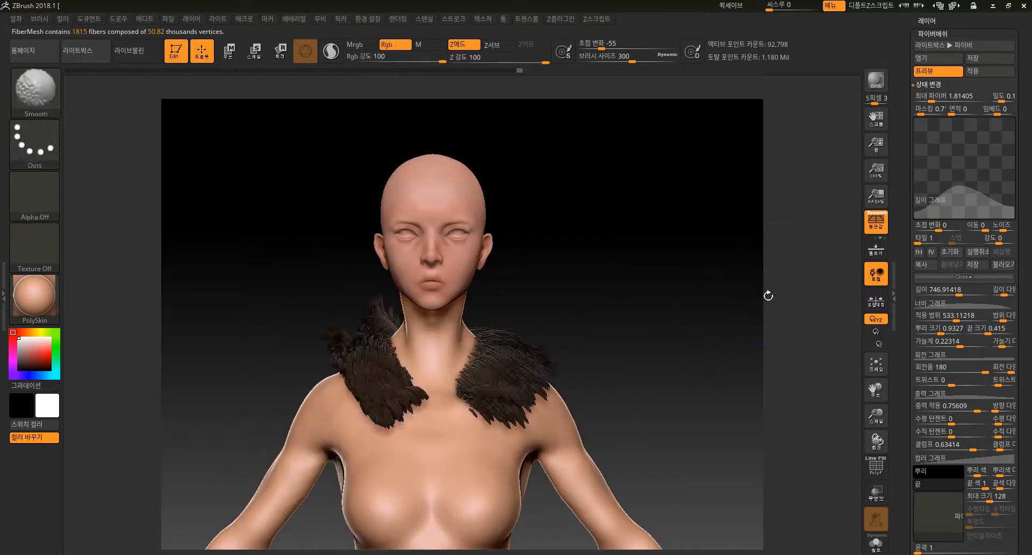
- Reduce the fiber length to about 653 and view the collar from a three-quarter angle
left_click_drag(730, 376, 803, 266, "alt")
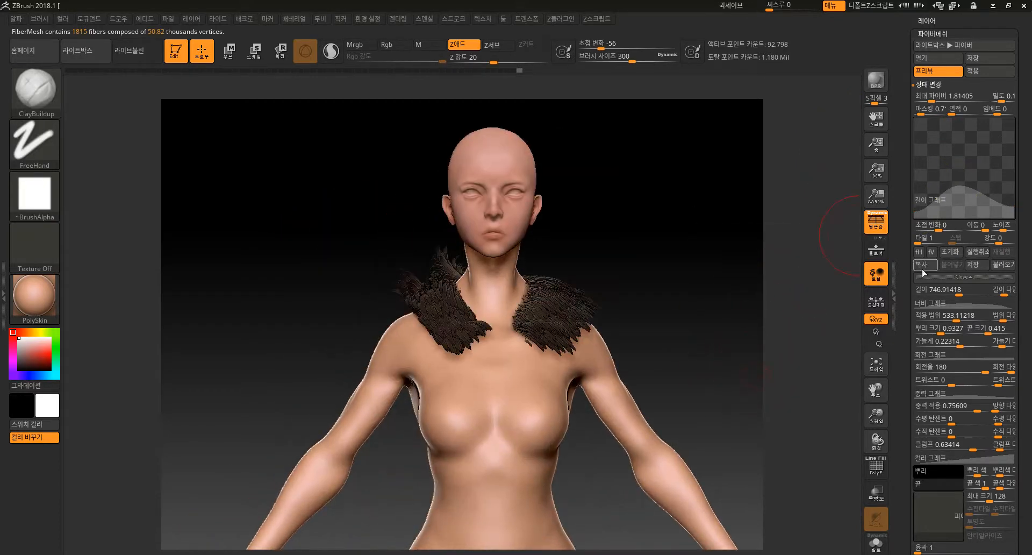
left_click_drag(958, 292, 956, 292)
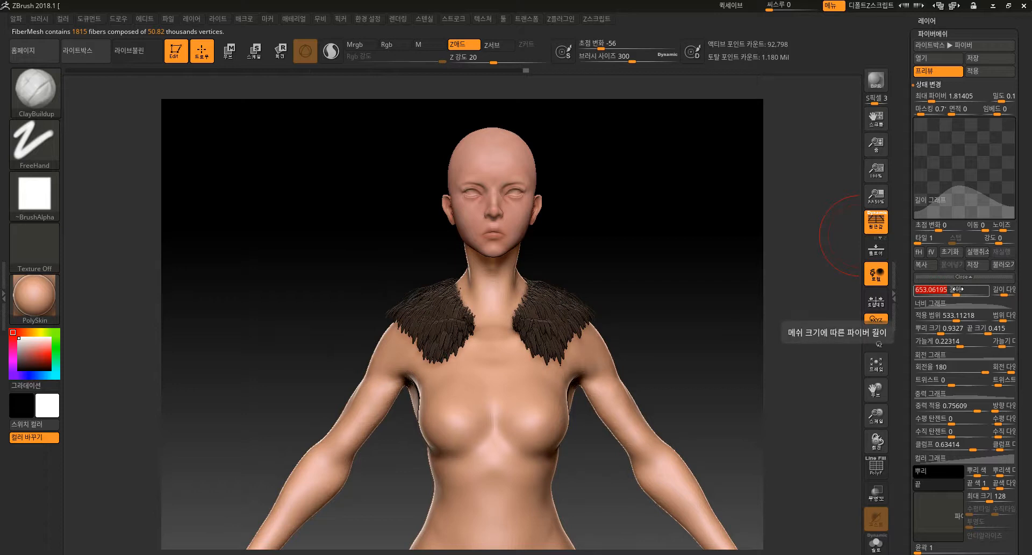
left_click_drag(786, 383, 848, 289)
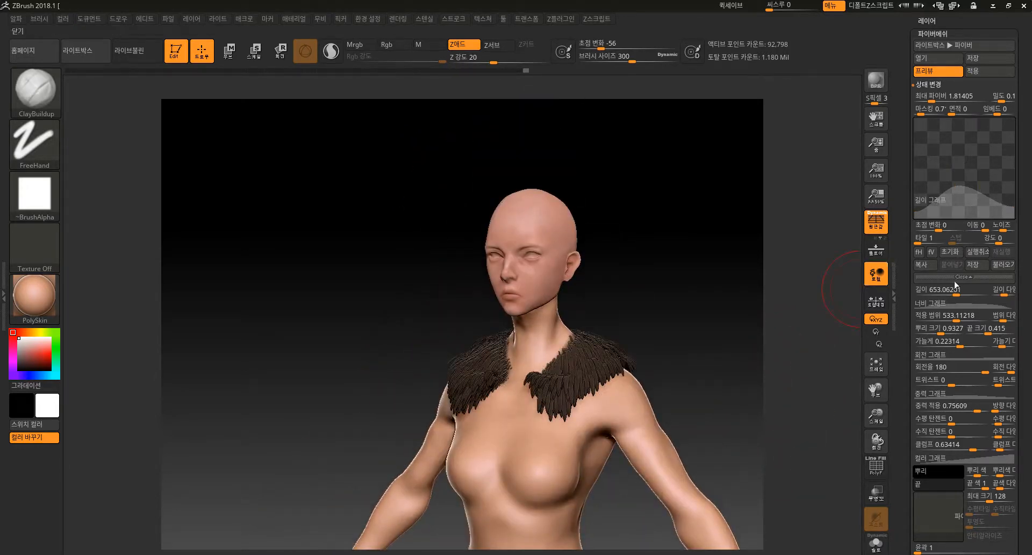
- Open the FiberMesh curve export options
scroll(961, 400, "down", 4)
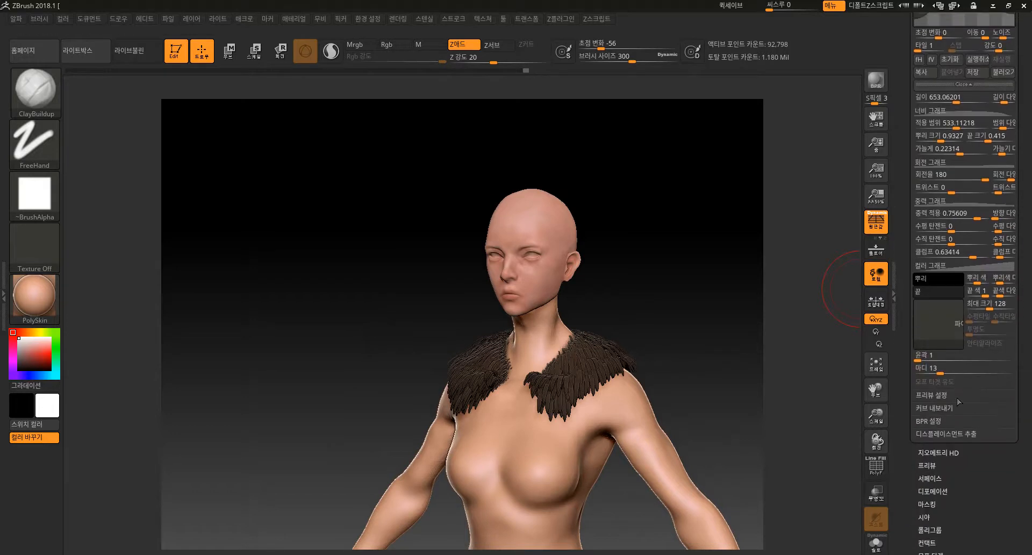
left_click(953, 408)
scroll(972, 368, "up", 3)
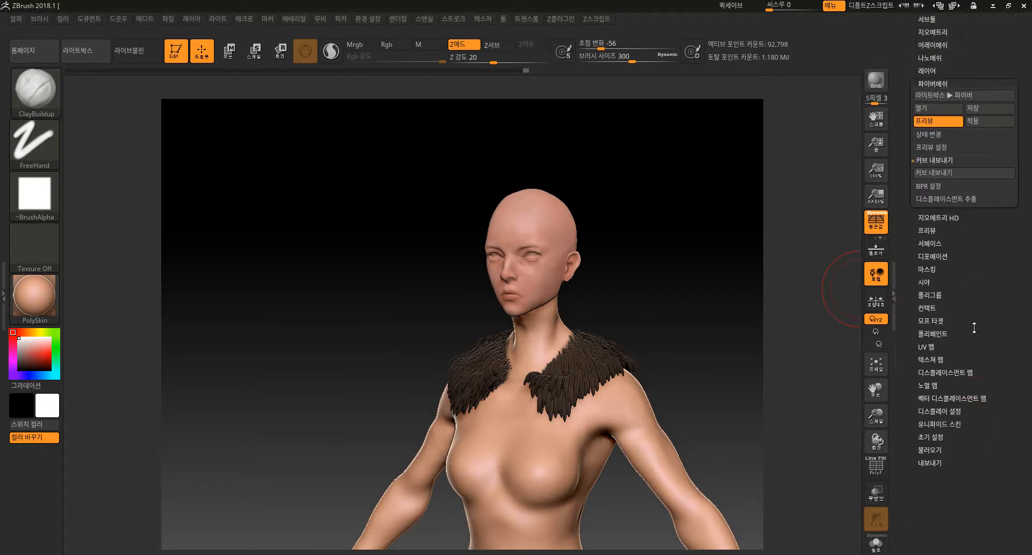
scroll(986, 282, "up", 2)
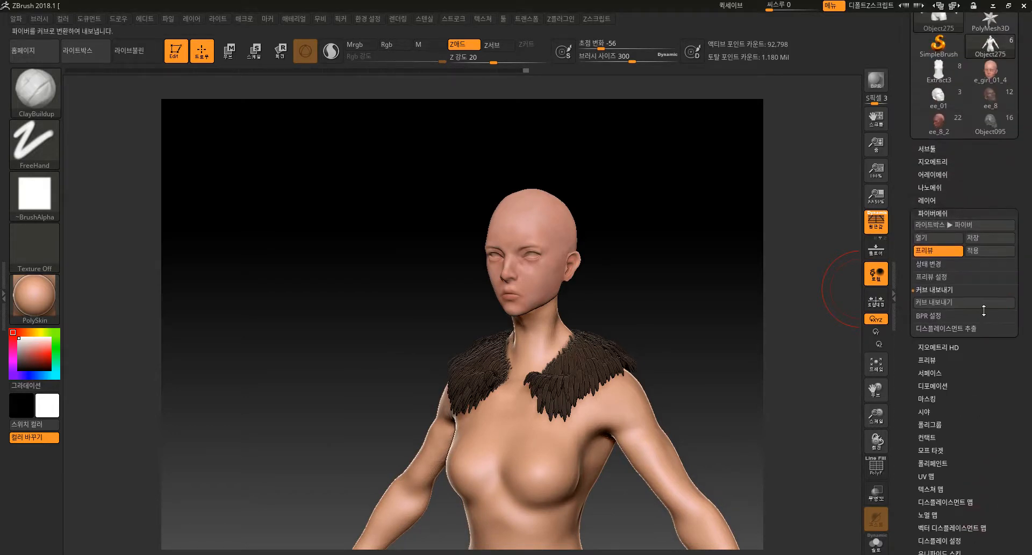
- Accept the previewed shoulder fibers as a new subtool with Fast Preview enabled
left_click(985, 253)
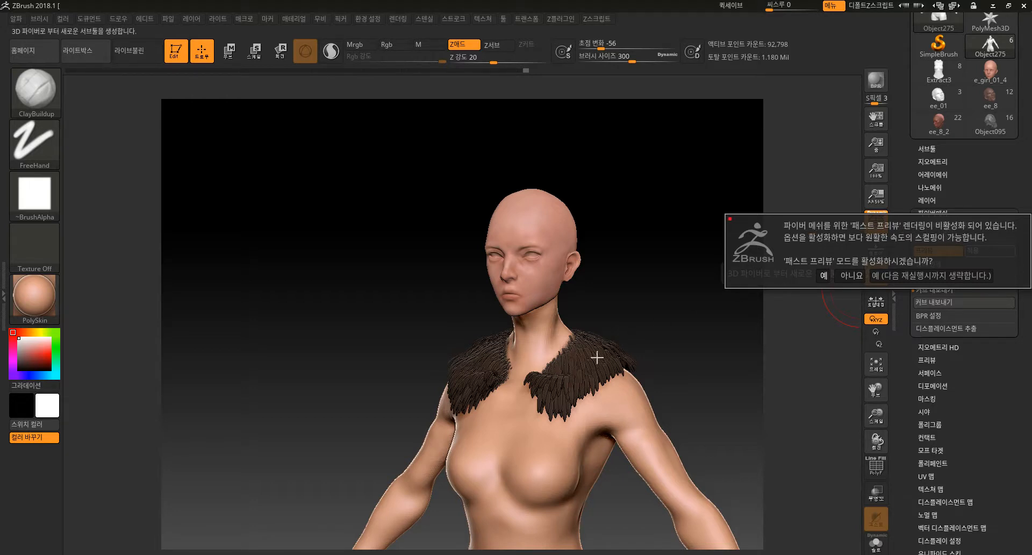
left_click(850, 275)
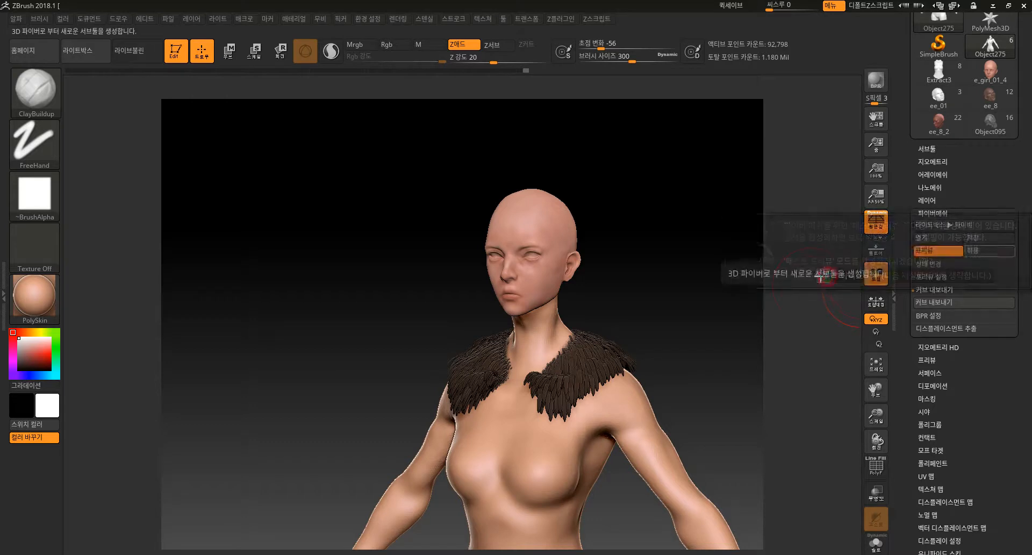
mouse_move(735, 340)
left_mouse_down()
mouse_move(742, 345)
mouse_move(769, 244)
mouse_move(731, 348)
mouse_move(582, 341)
mouse_move(595, 354)
mouse_move(618, 317)
left_mouse_up()
key("ctrl+z")
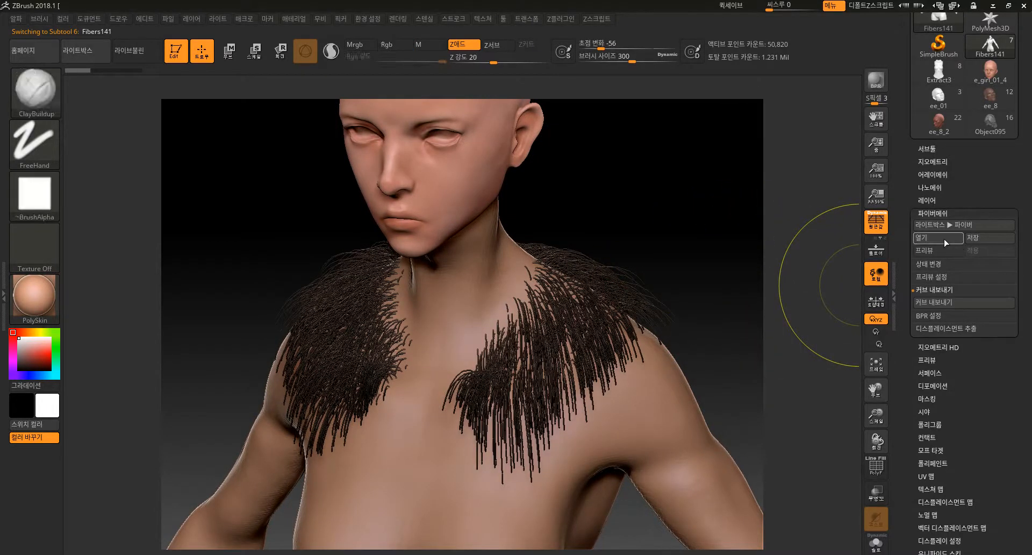
- Compare the collar's Fast Preview display with its BPR render, examining the fibers from the front, above and a three-quarter angle
left_click_drag(762, 320, 767, 175, "alt")
left_click(876, 81)
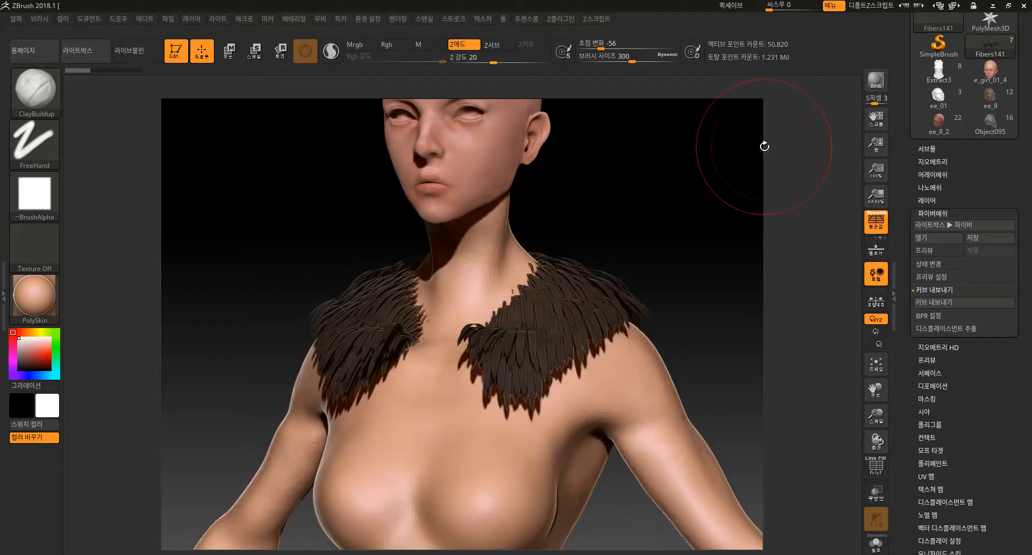
left_click_drag(649, 305, 640, 258)
mouse_move(693, 260)
left_mouse_down()
mouse_move(639, 260)
mouse_move(659, 274)
mouse_move(660, 295)
left_mouse_up()
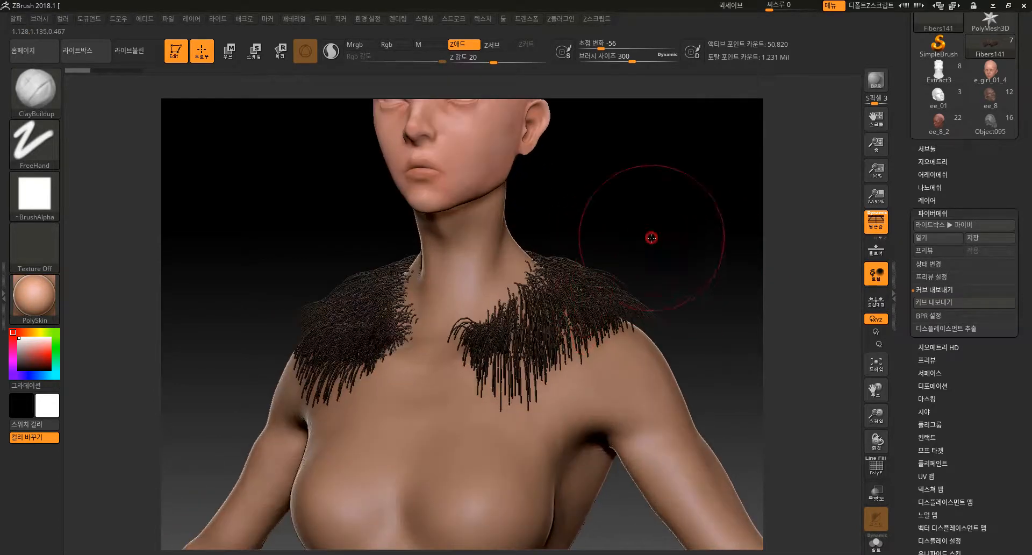
left_click_drag(650, 235, 666, 279)
left_click_drag(524, 344, 600, 314)
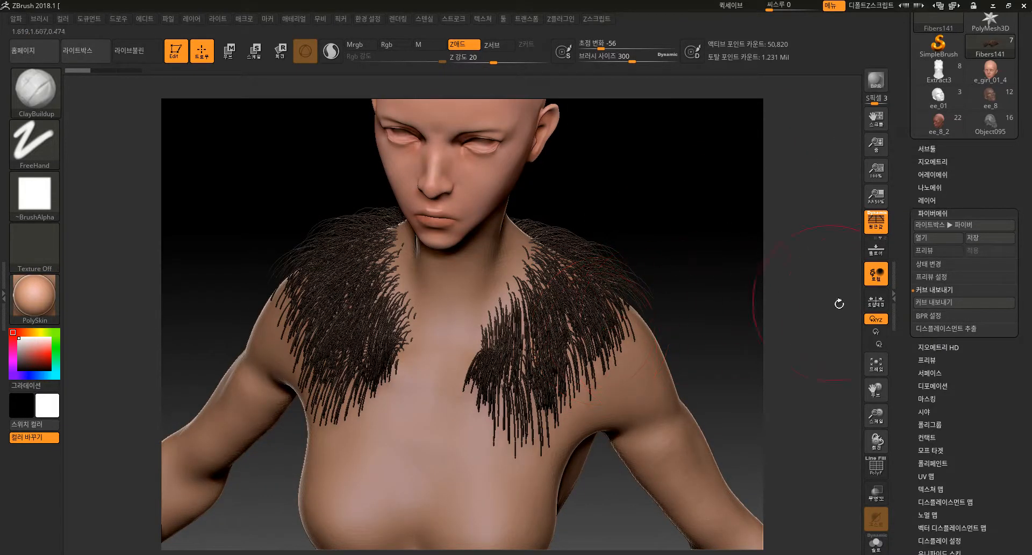
left_click_drag(781, 344, 769, 256)
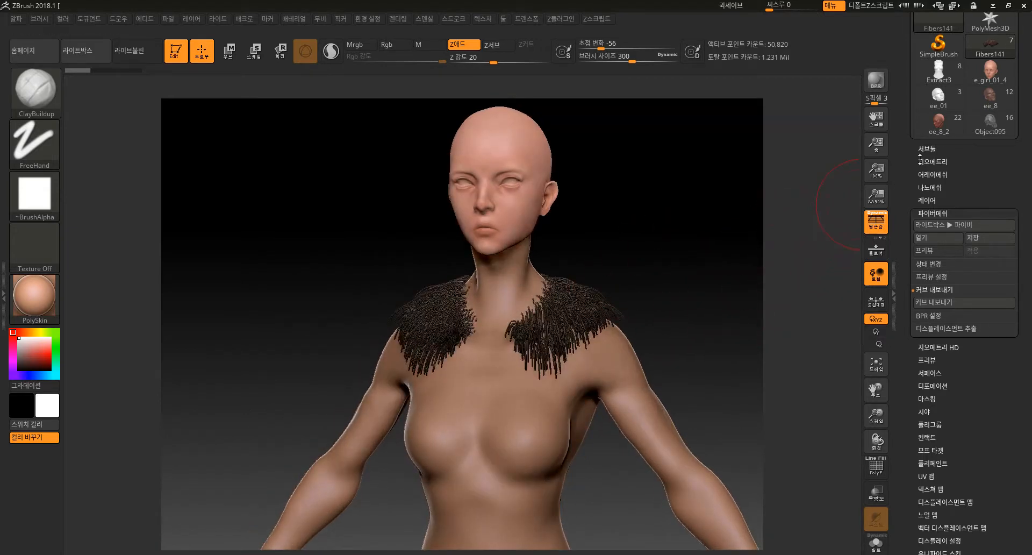
key("shift+r")
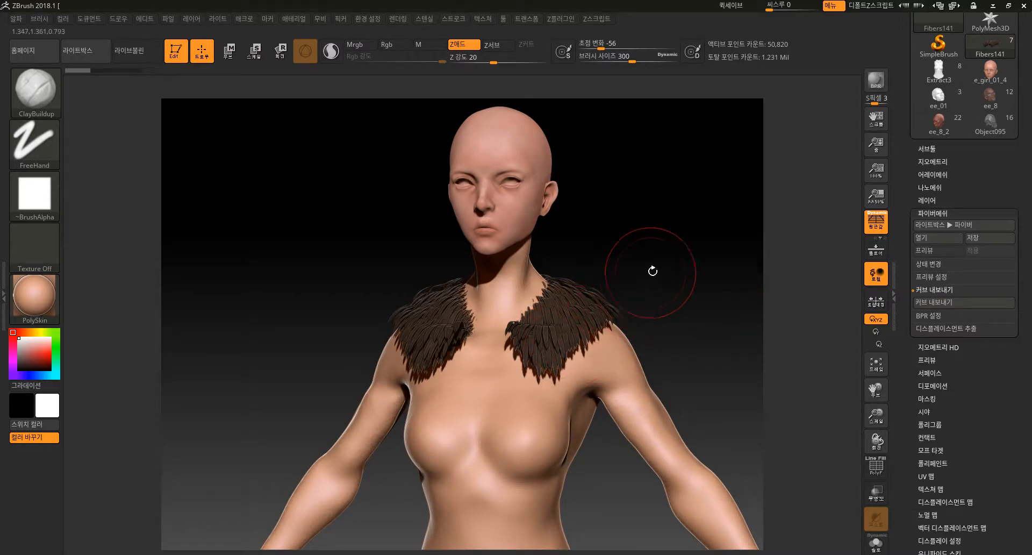
- Reduce the brush size to 108 and bring the bald head into close view
left_click(943, 227)
left_click_drag(638, 214, 635, 185)
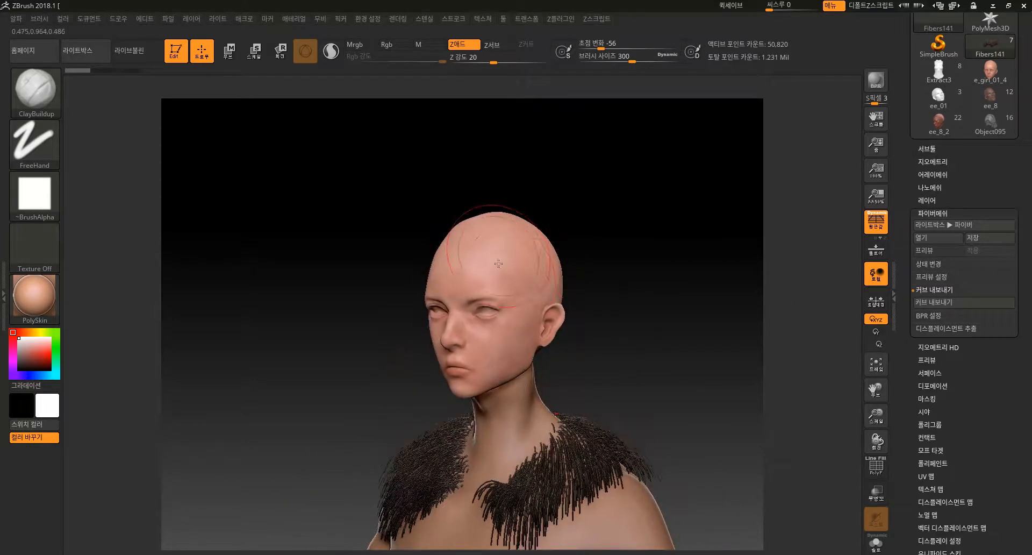
key("bracketleft")
key("bracketleft")
key("bracketleft")
key("bracketleft")
mouse_move(621, 246)
left_mouse_down("shift")
mouse_move(622, 233)
mouse_move(627, 292)
mouse_move(689, 294)
left_mouse_up("shift")
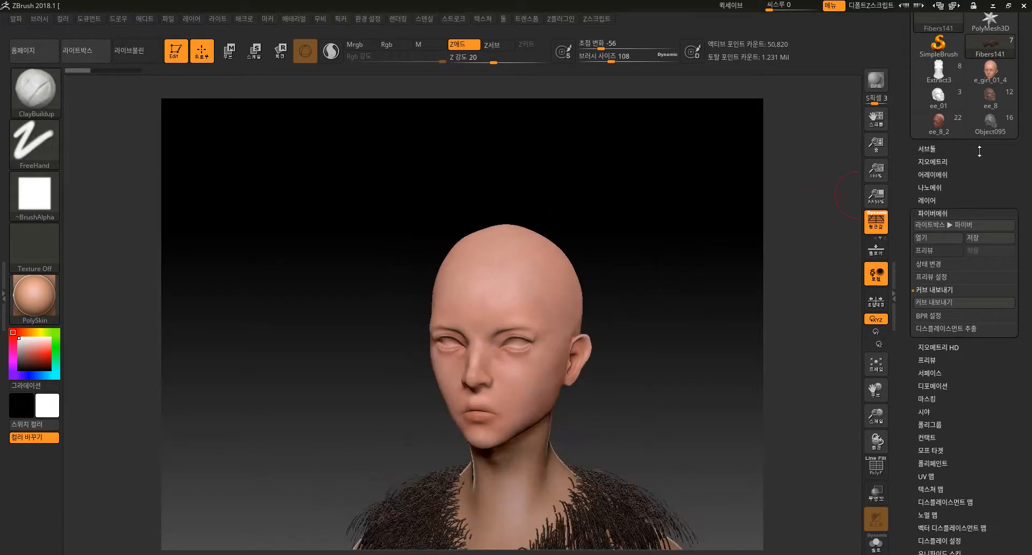
- Switch to the e_girl_01_4 head tool and centre the head in the view
mouse_move(982, 105)
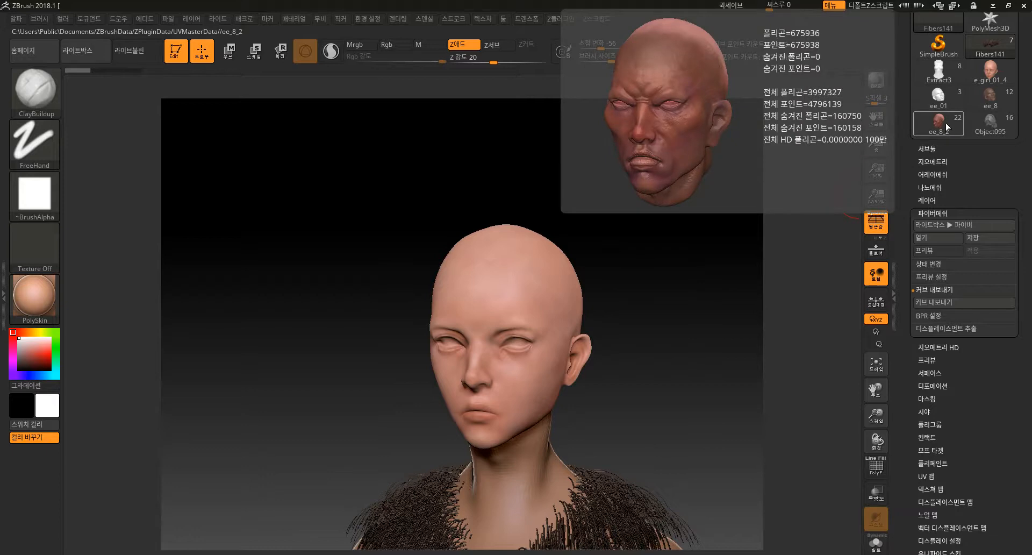
left_click(947, 128)
left_click_drag(742, 299, 773, 266)
left_click(1005, 74)
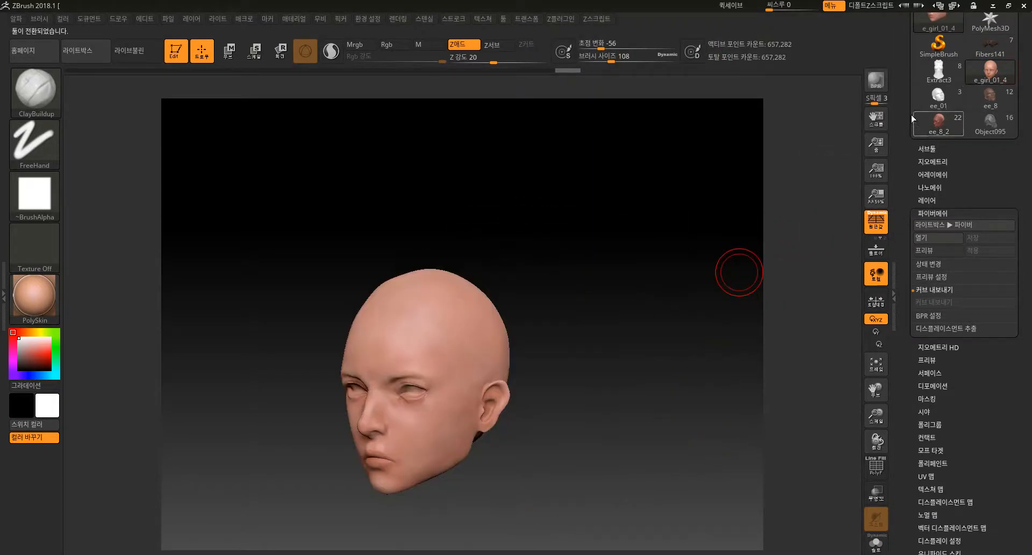
left_click_drag(630, 345, 672, 338, "alt")
- Try masking broad bands across the upper forehead and scalp with the MaskPen brush, and undo the strokes
key("ctrl")
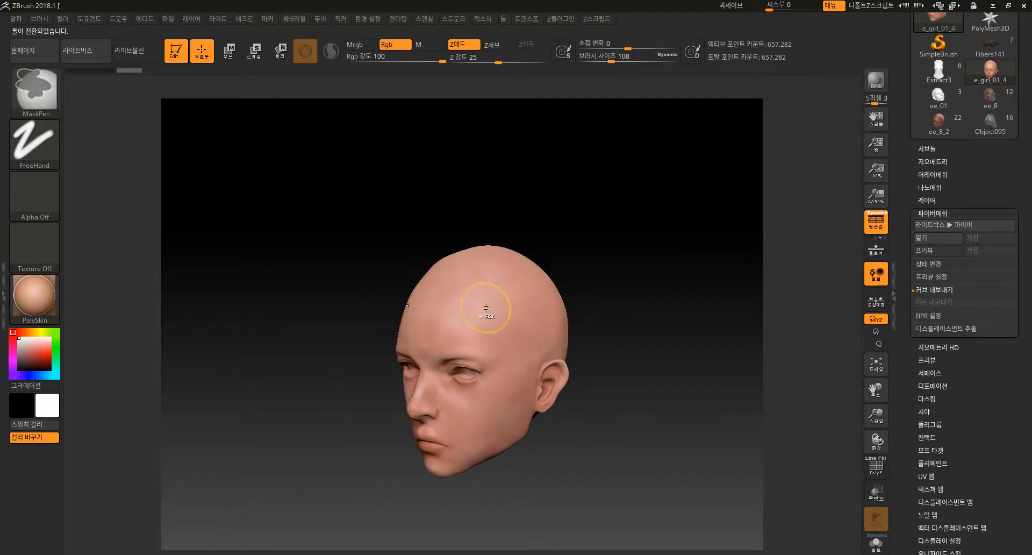
mouse_move(428, 278)
left_mouse_down("ctrl")
mouse_move(471, 290)
mouse_move(488, 270)
mouse_move(466, 259)
left_mouse_up("ctrl")
key("ctrl+z")
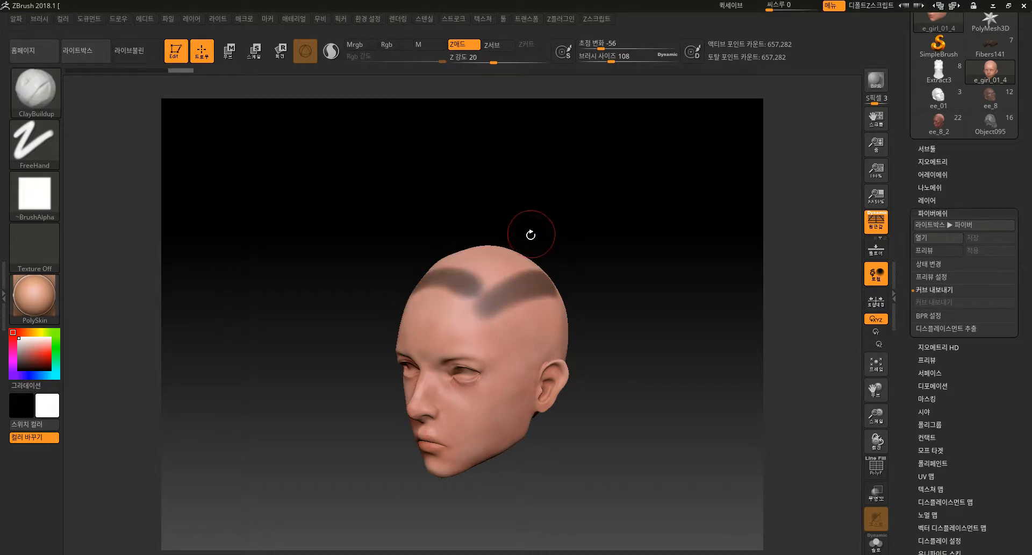
left_click_drag(577, 216, 580, 212)
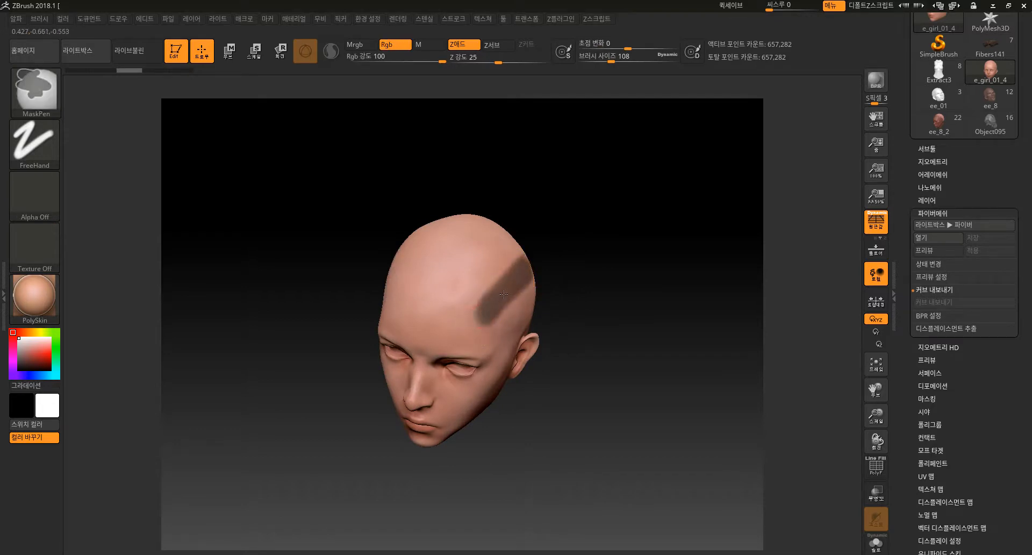
left_click_drag(478, 306, 396, 304, "ctrl")
left_click_drag(494, 284, 402, 275, "ctrl")
left_click_drag(506, 265, 409, 248, "ctrl")
key("ctrl+z")
key("ctrl+z")
key("ctrl+z")
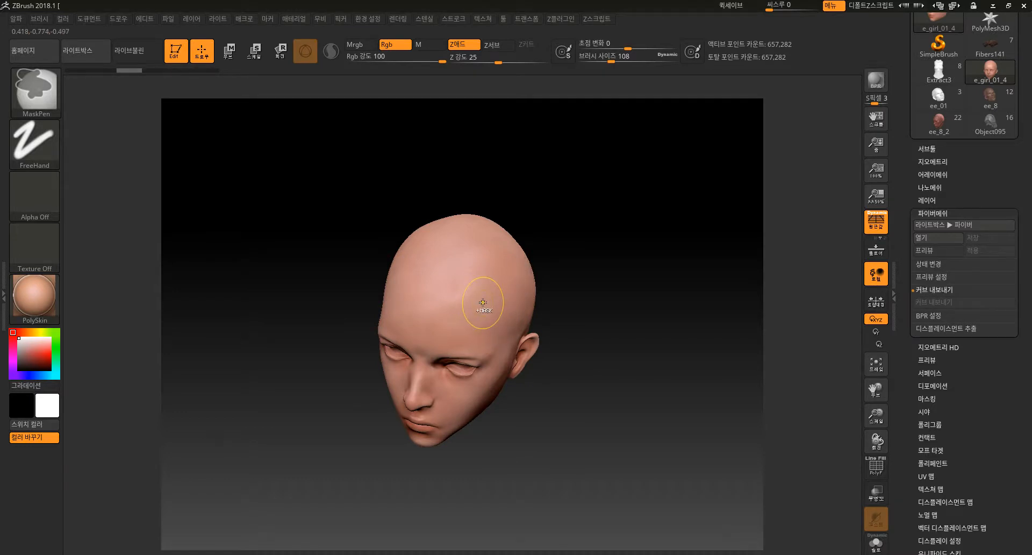
- Try masking two small round dabs on the side of the scalp, and undo them
left_click_drag(571, 230, 503, 279)
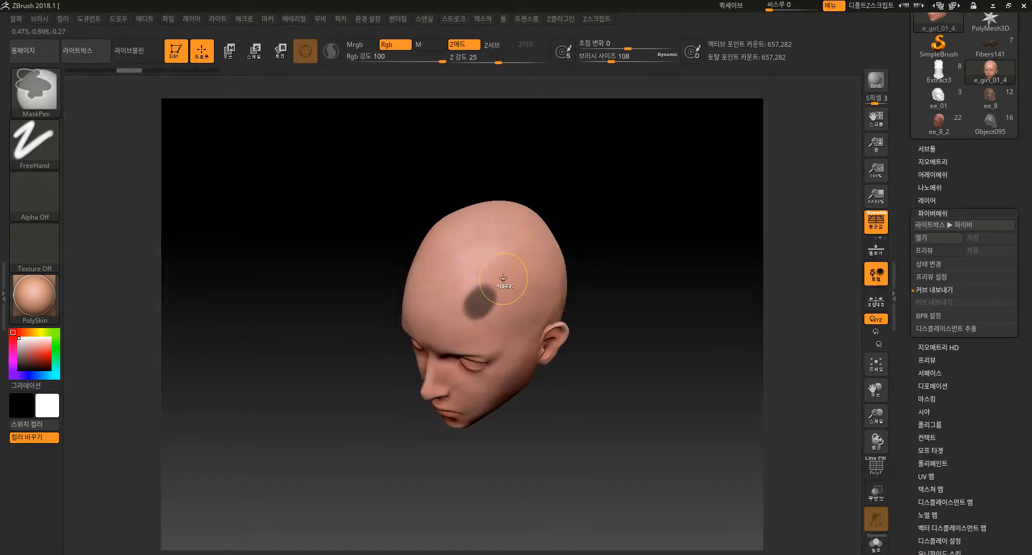
left_click(527, 245, "ctrl")
key("ctrl+z")
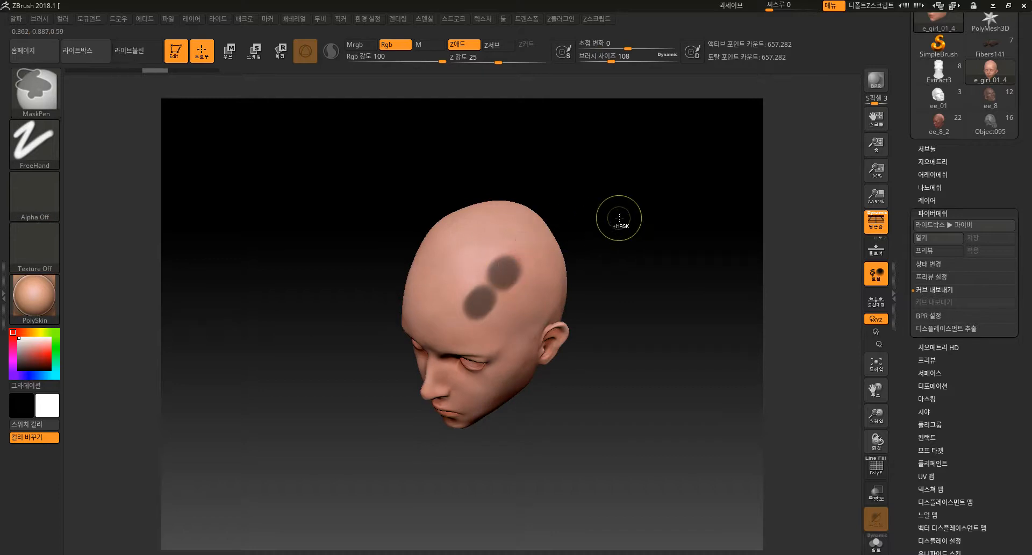
key("ctrl+z")
- Mask a single small round spot on one side of the scalp above the forehead
left_click_drag(624, 301, 629, 277)
left_click_drag(638, 254, 592, 282)
key("ctrl+z")
left_click_drag(501, 266, 497, 270, "ctrl")
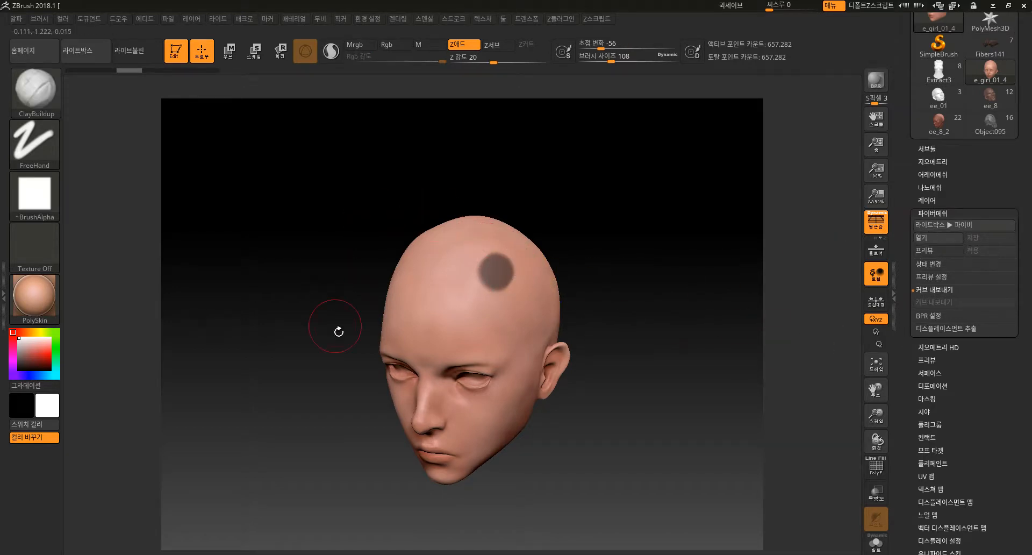
left_click_drag(601, 278, 693, 347)
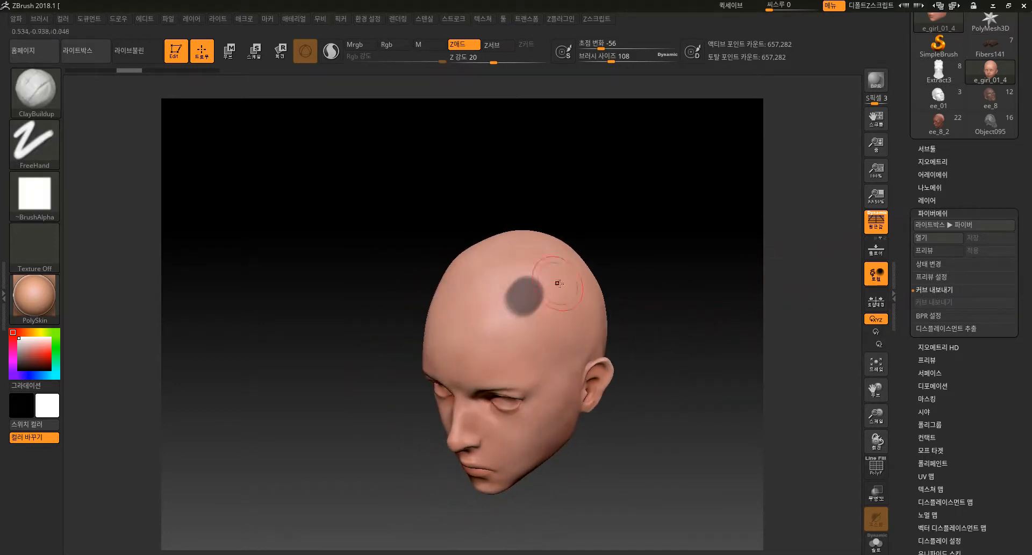
- Load the Fibers142.ZFP fiber preset onto the masked spot of the head
left_click(948, 226)
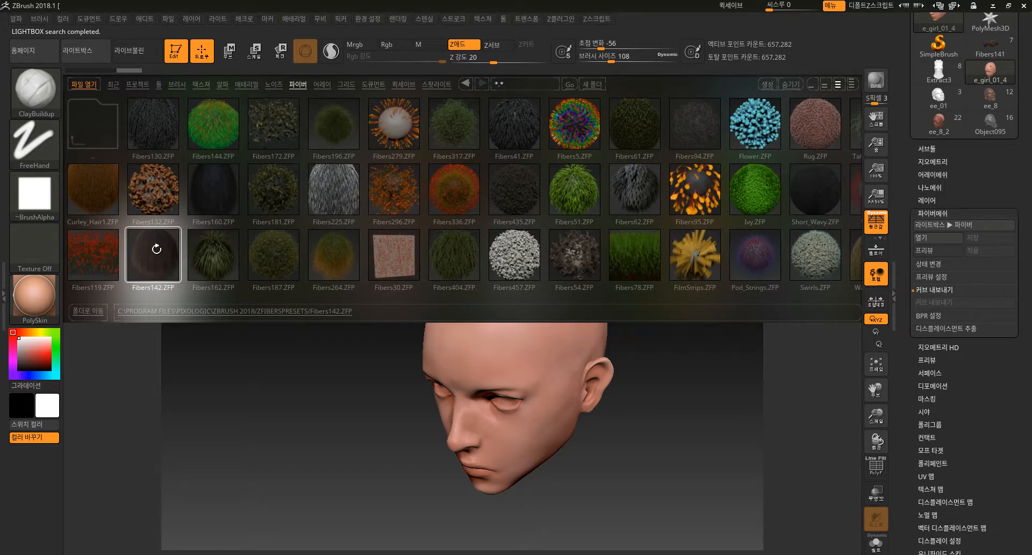
double_click(146, 260)
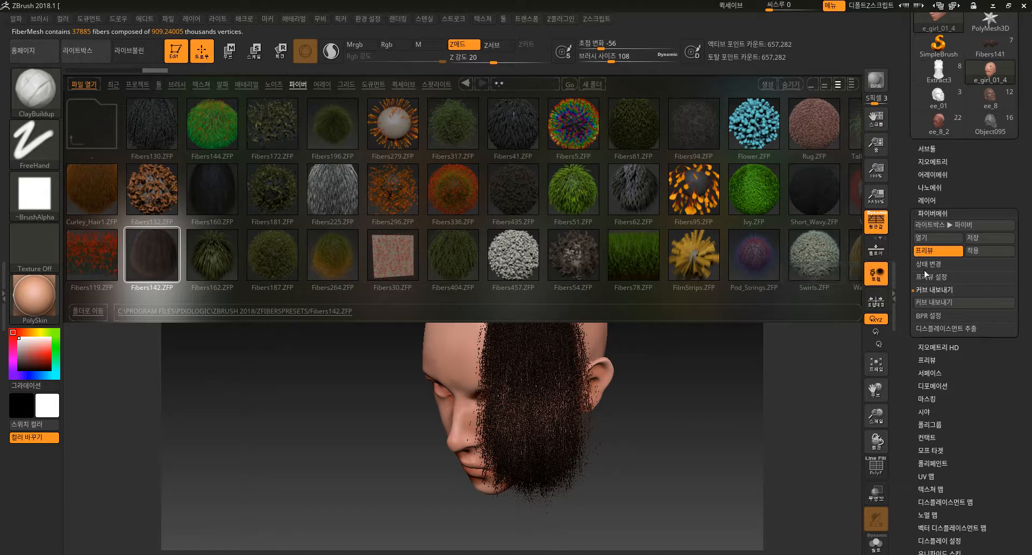
left_click(788, 84)
left_click_drag(747, 328, 836, 306, "shift")
- Check the fiber texture in the modifiers and reduce the maximum fibers to about 2.11
left_click(948, 265)
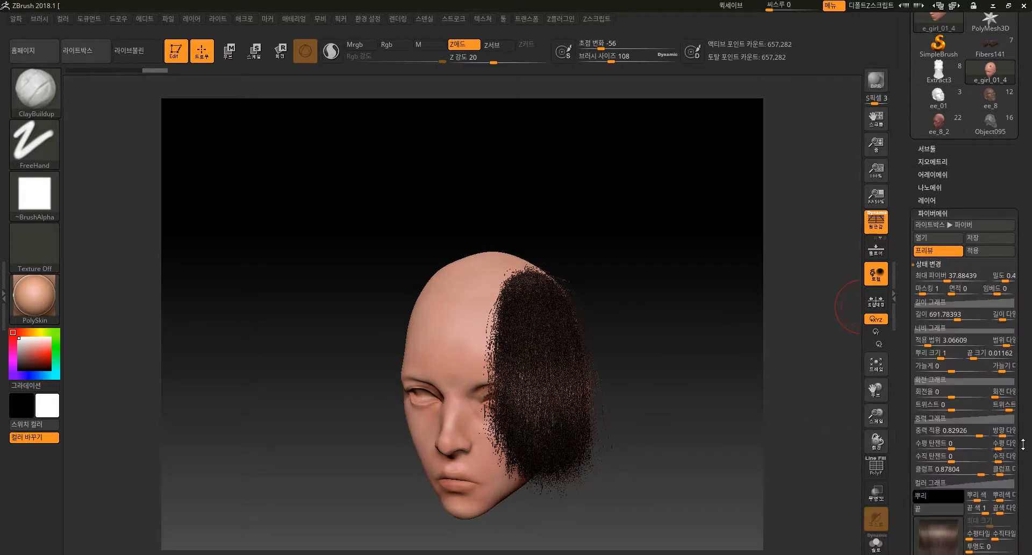
left_click_drag(967, 459, 968, 396)
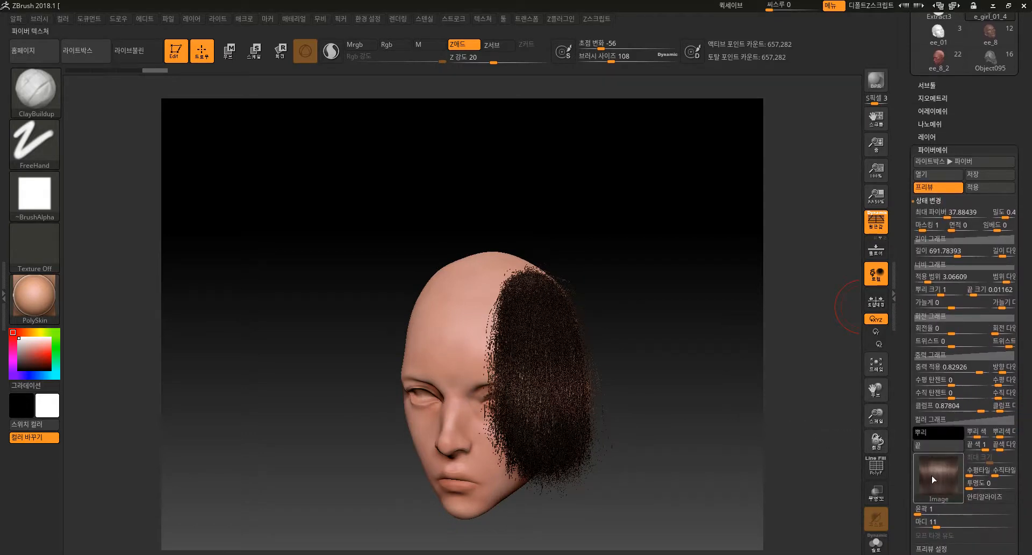
mouse_move(939, 485)
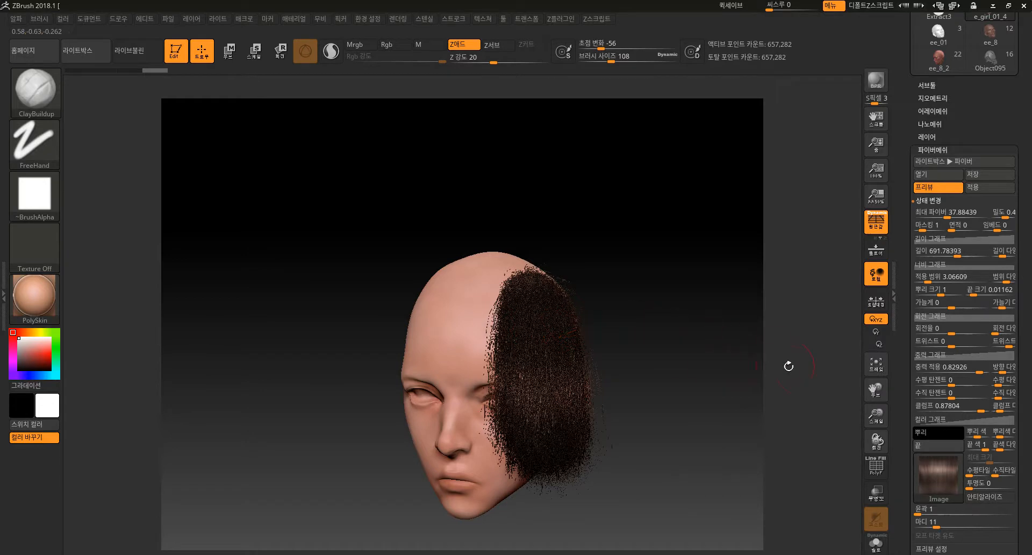
mouse_move(946, 216)
left_mouse_down()
mouse_move(926, 216)
mouse_move(937, 215)
left_mouse_up()
left_click_drag(785, 349, 806, 316)
left_click(932, 212)
left_click_drag(934, 213, 931, 213)
mouse_move(806, 327)
left_mouse_down()
mouse_move(821, 331)
mouse_move(806, 339)
mouse_move(799, 329)
mouse_move(807, 348)
mouse_move(794, 337)
left_mouse_up()
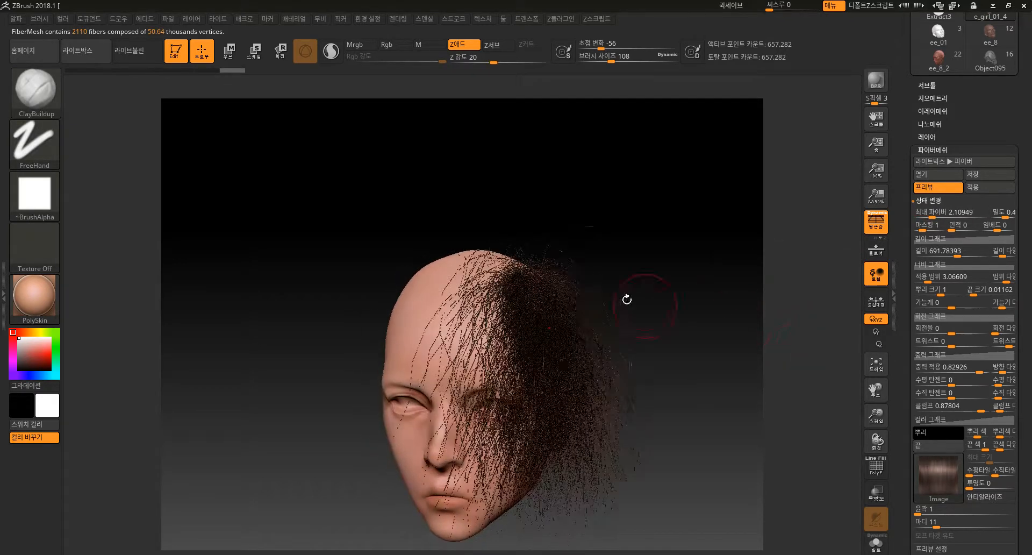
- Accept the previewed head fibers as a new subtool with Fast Preview enabled
left_click(971, 189)
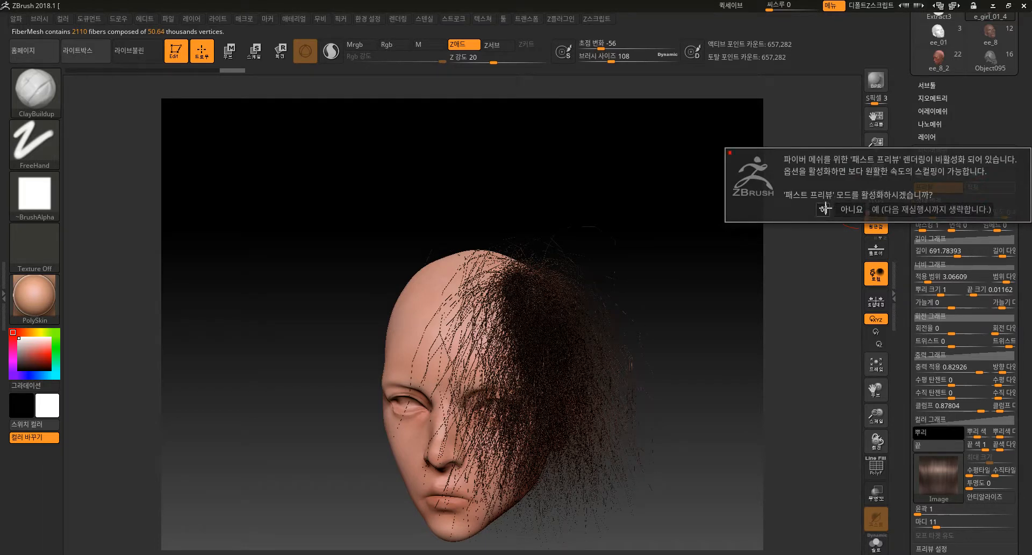
left_click(825, 208)
mouse_move(790, 258)
left_mouse_down()
mouse_move(770, 347)
mouse_move(719, 346)
mouse_move(711, 328)
mouse_move(719, 344)
mouse_move(700, 363)
left_mouse_up()
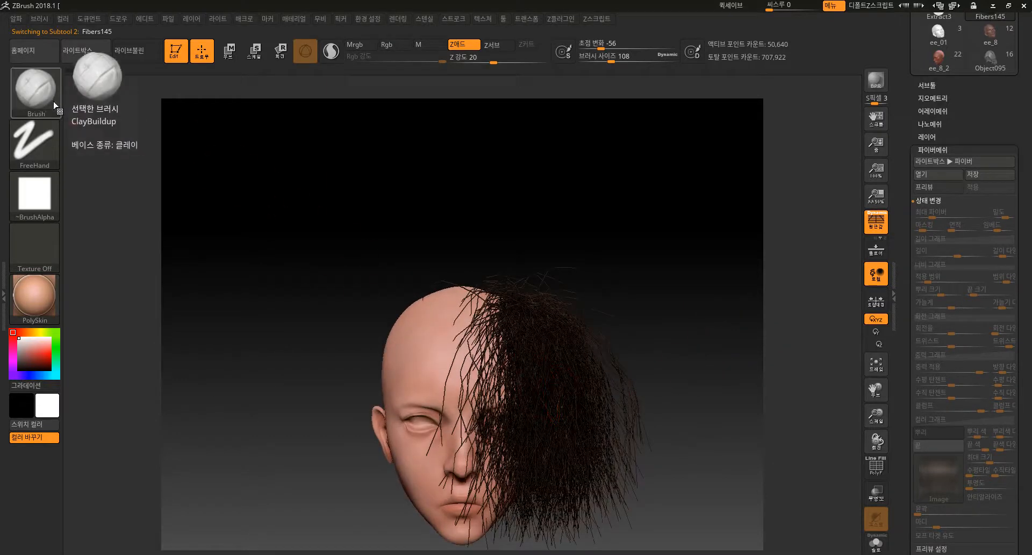
- Comb the head's fibers straight down with the GroomBrush1 brush, from the outer strands to those beside the face
left_click(34, 88)
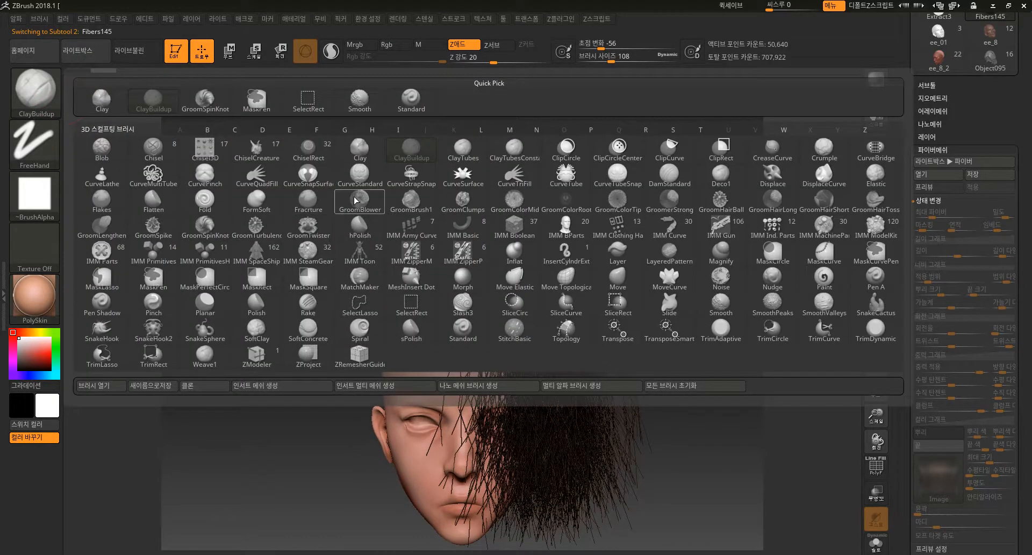
left_click(405, 199)
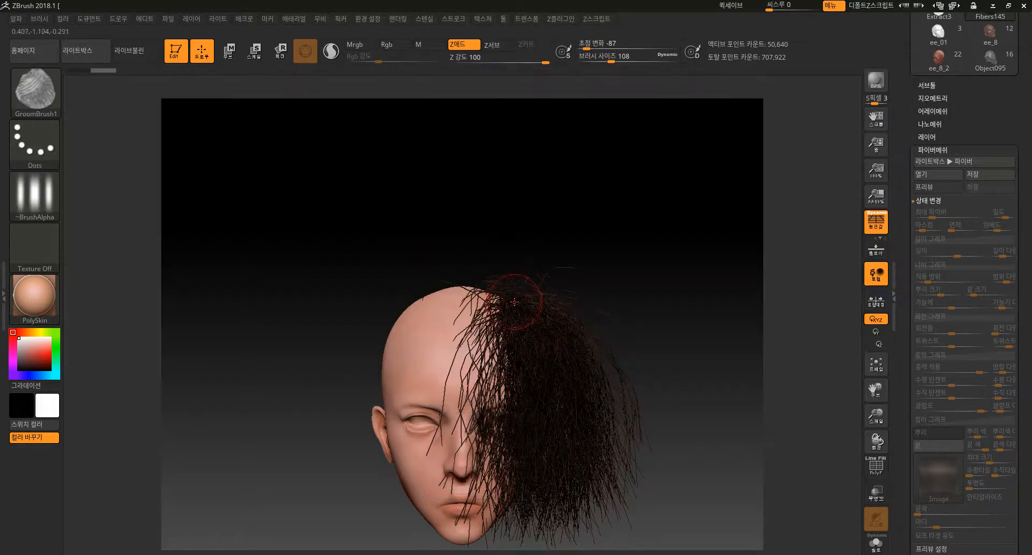
left_click_drag(531, 323, 551, 505)
right_click_drag(618, 344, 576, 306)
left_click_drag(577, 307, 592, 503)
left_click_drag(608, 315, 627, 497)
left_click_drag(623, 301, 645, 492)
left_click_drag(712, 329, 618, 285)
mouse_move(530, 272)
left_mouse_down()
mouse_move(562, 425)
mouse_move(551, 424)
left_mouse_up()
left_click_drag(504, 353, 505, 473)
left_click_drag(484, 301, 481, 473)
left_click_drag(323, 435, 403, 430)
left_click_drag(461, 292, 476, 468)
left_click_drag(483, 309, 485, 468)
left_click_drag(477, 248, 442, 452)
left_click_drag(616, 162, 626, 180)
left_click_drag(487, 249, 497, 403)
left_click_drag(484, 239, 496, 398)
left_click_drag(483, 250, 494, 403)
left_click_drag(483, 261, 503, 457)
left_click_drag(488, 258, 516, 462)
left_click_drag(512, 286, 537, 473)
left_click_drag(519, 275, 537, 468)
left_click_drag(532, 281, 559, 473)
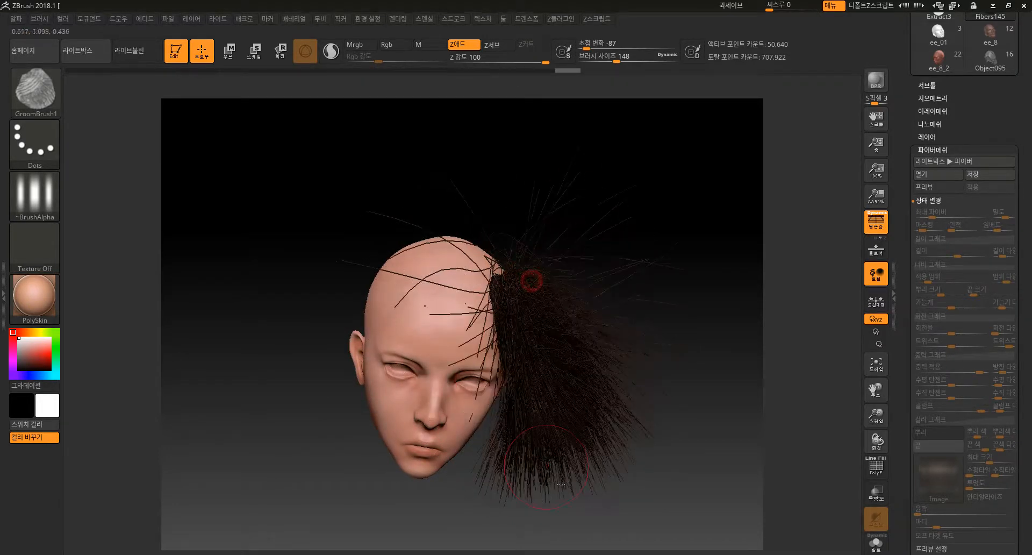
- Blow the side fibers outward with the GroomBlower brush
left_click(35, 89)
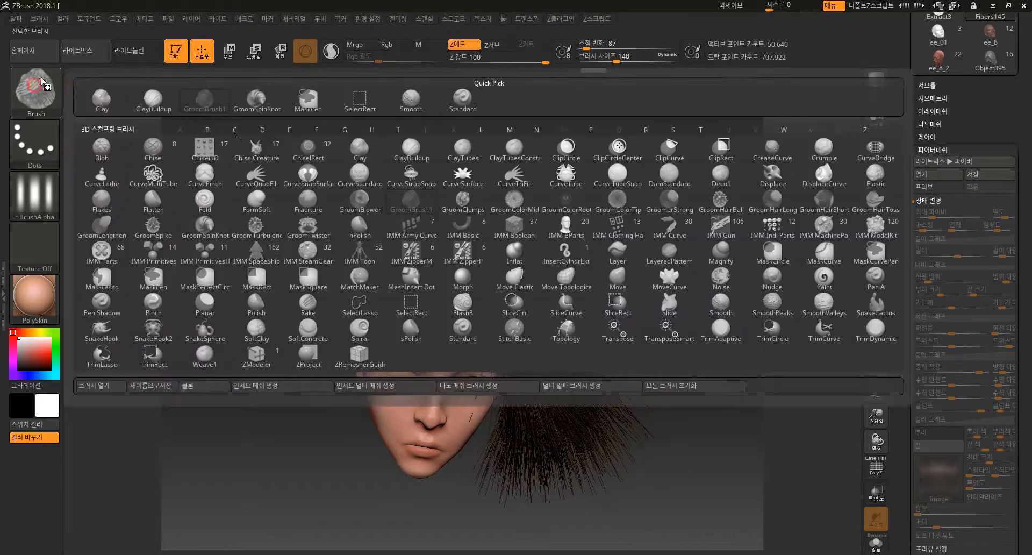
left_click(376, 200)
left_click(513, 303)
left_click_drag(532, 405, 582, 459)
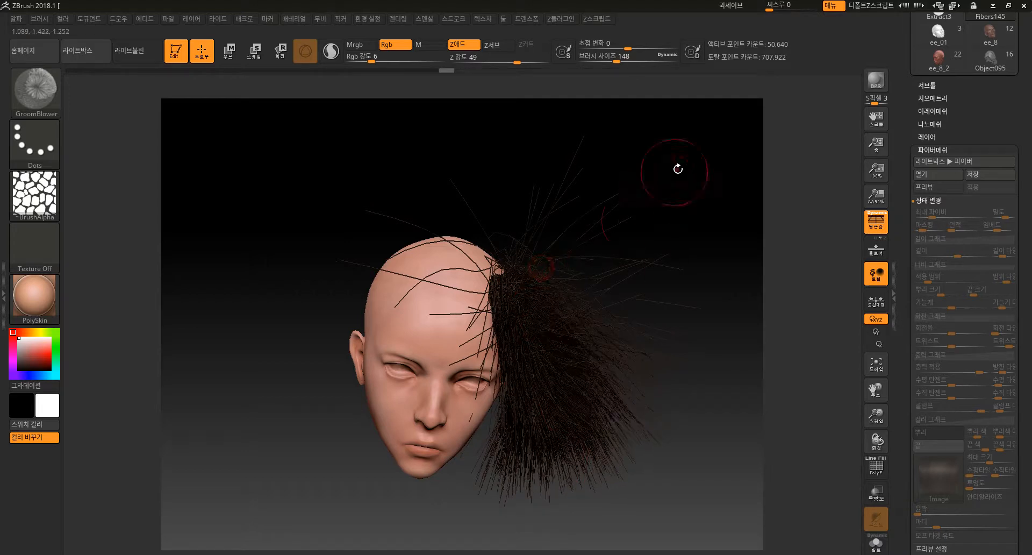
left_click_drag(678, 169, 612, 303)
- Gather the fibers into clumps with the GroomClumps brush, working from the roots to the tips around the side of the head
left_click(52, 93)
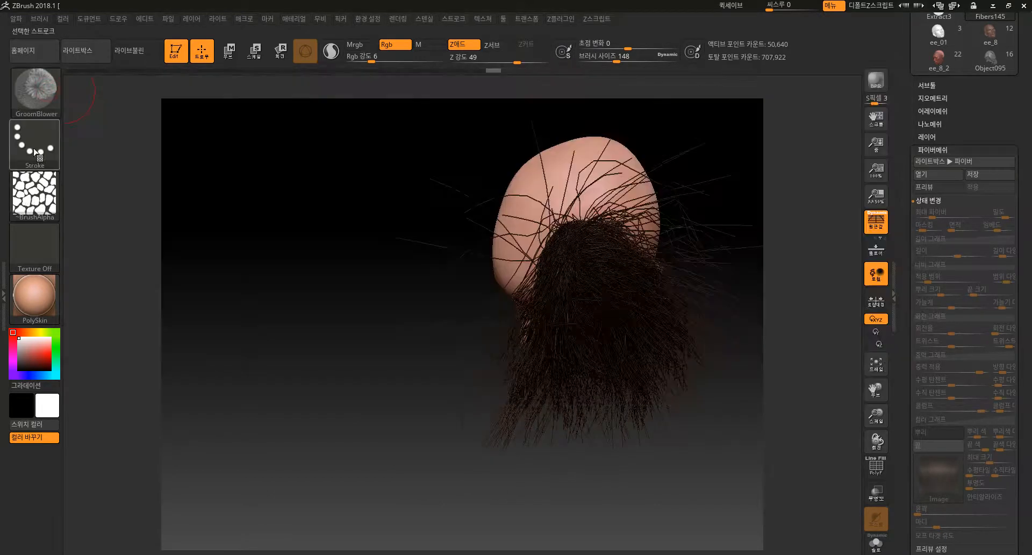
left_click(36, 90)
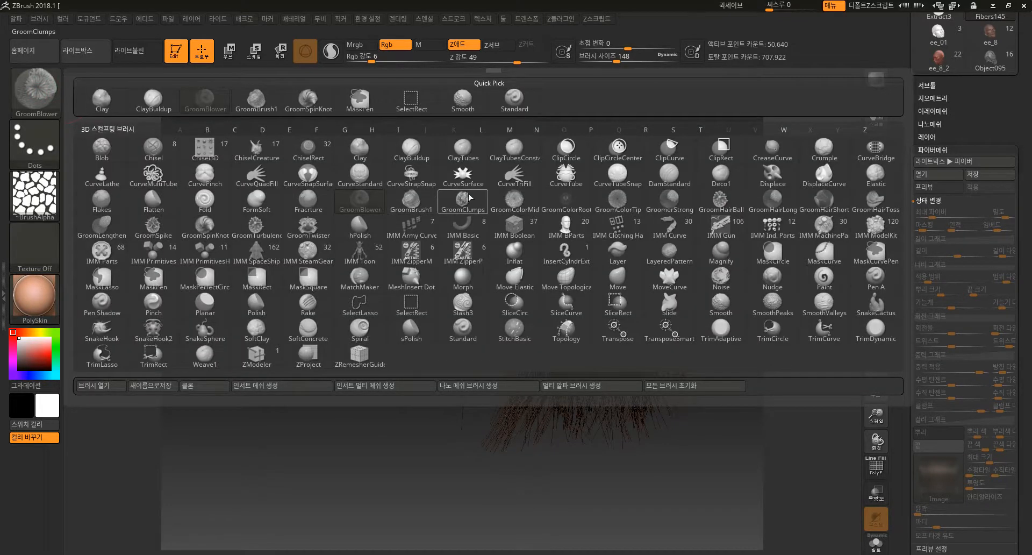
mouse_move(473, 192)
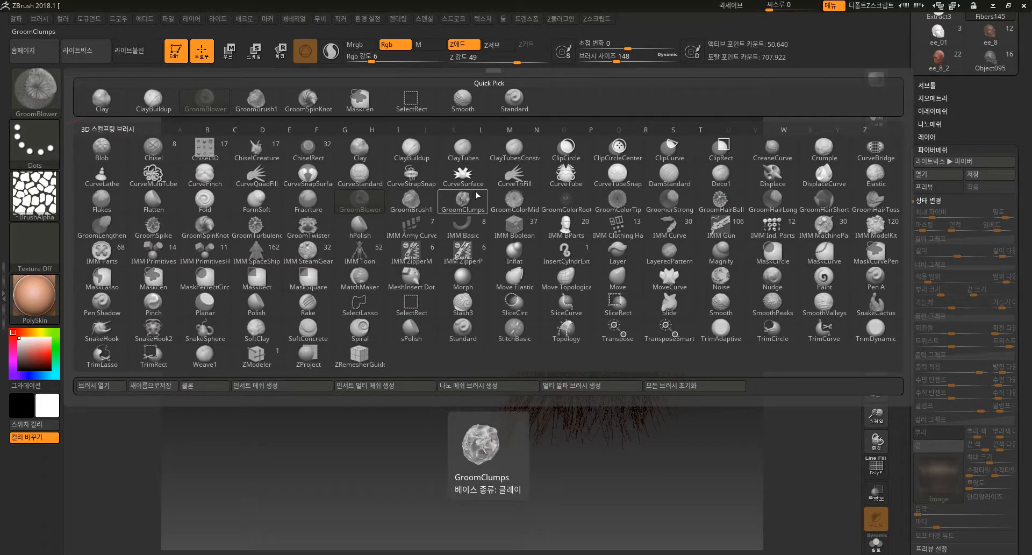
left_click(476, 198)
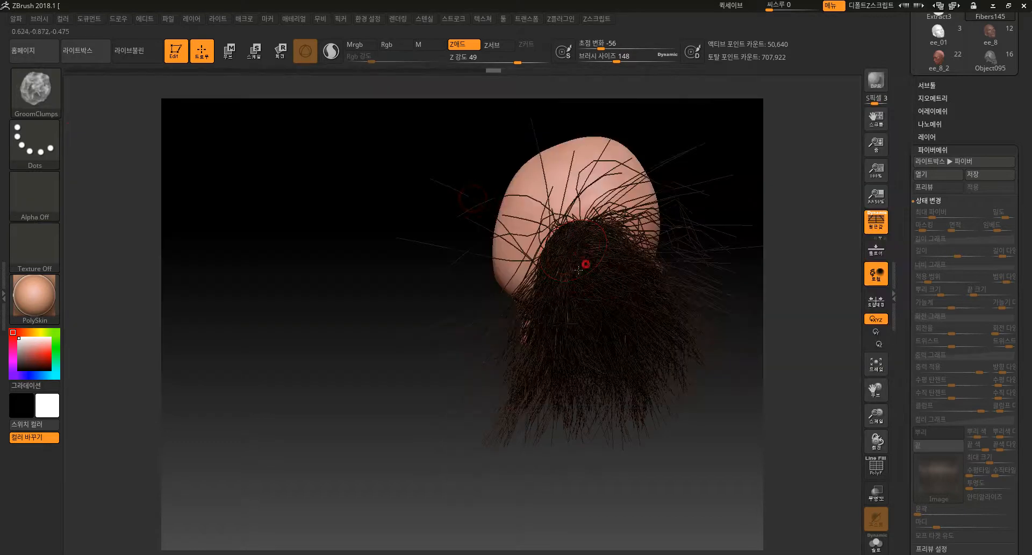
left_click_drag(590, 310, 514, 478)
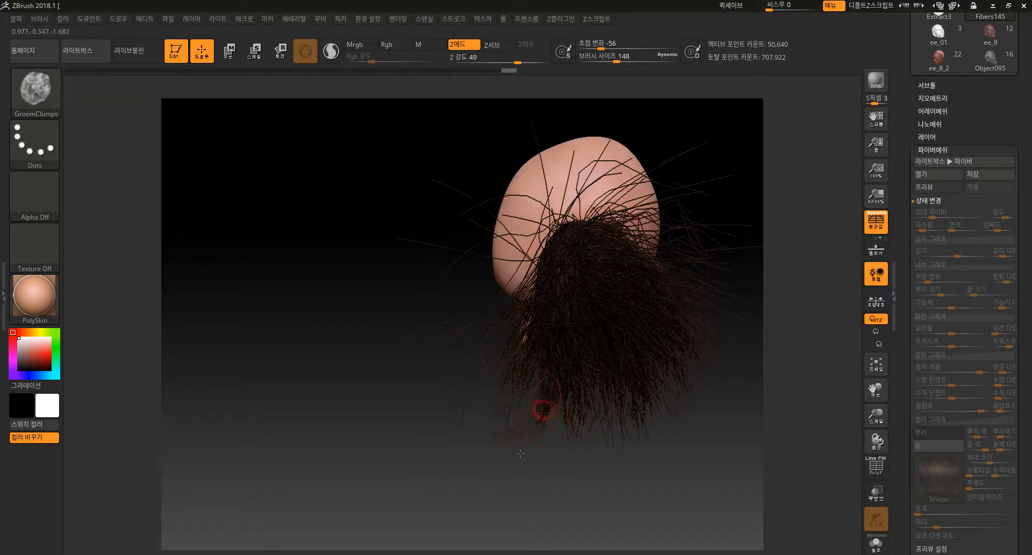
left_click_drag(574, 392, 577, 420)
left_click_drag(623, 379, 630, 425)
mouse_move(567, 228)
left_mouse_down()
mouse_move(551, 259)
mouse_move(529, 412)
left_mouse_up()
mouse_move(570, 269)
left_mouse_down()
mouse_move(551, 395)
mouse_move(563, 309)
left_mouse_up()
left_click_drag(548, 396, 559, 385)
right_click_drag(559, 384, 580, 396)
key("ctrl")
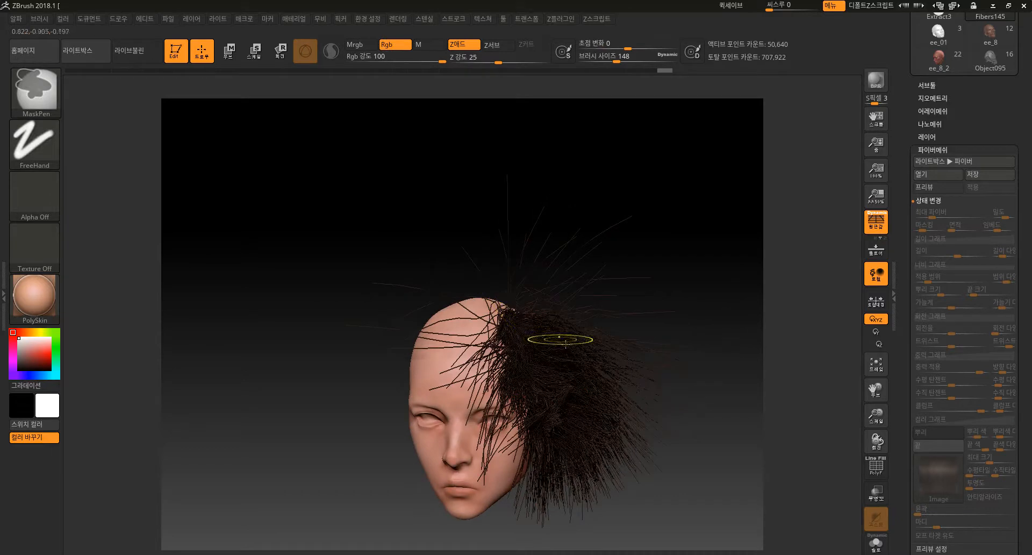
right_click_drag(570, 486, 699, 461)
left_click_drag(594, 445, 601, 498)
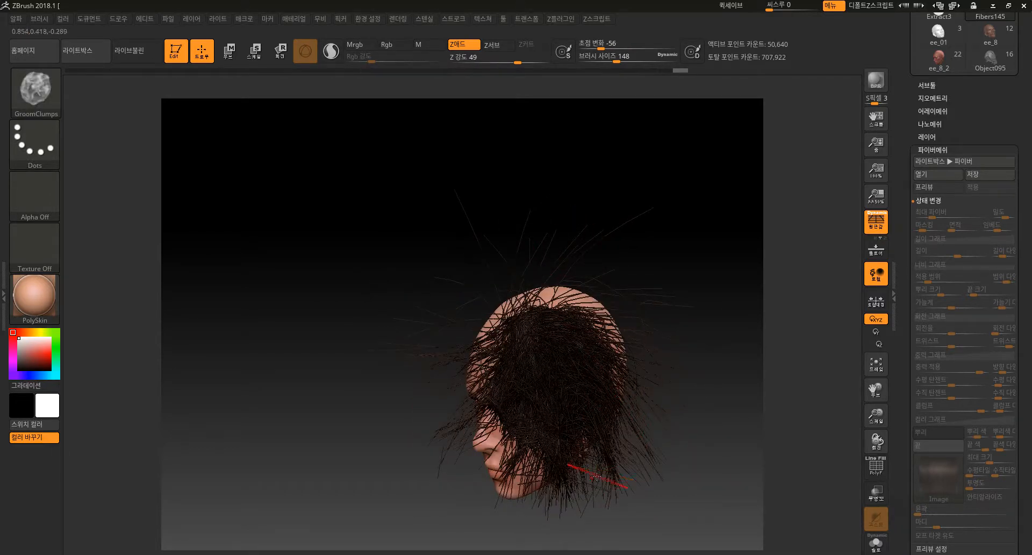
right_click_drag(695, 453, 737, 467)
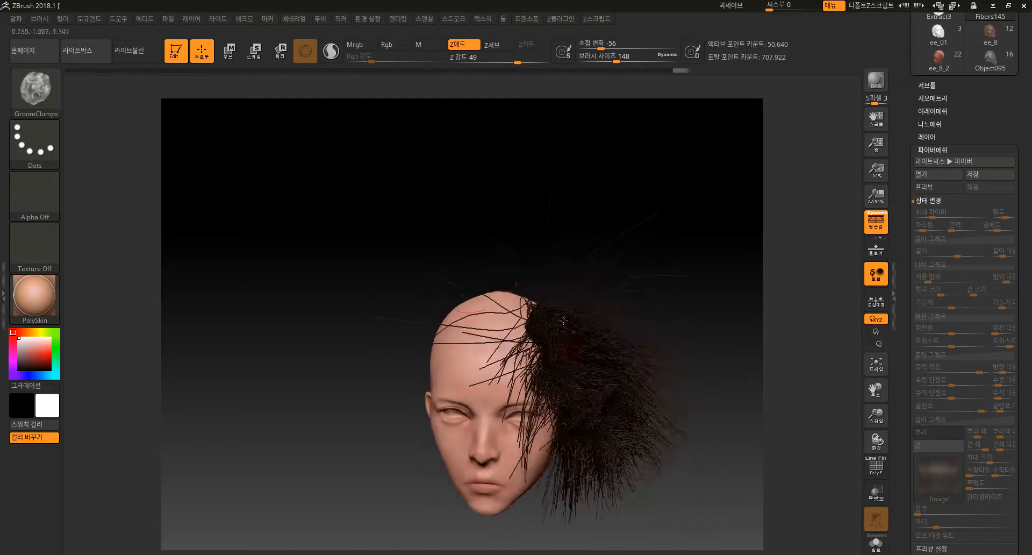
mouse_move(522, 339)
left_mouse_down()
mouse_move(537, 402)
mouse_move(529, 361)
mouse_move(533, 388)
left_mouse_up()
left_click_drag(664, 189, 628, 253)
mouse_move(581, 334)
left_mouse_down()
mouse_move(596, 354)
mouse_move(603, 347)
left_mouse_up()
left_click_drag(361, 424, 299, 303, "shift")
- Comb the loose fibers down into one narrow lock along the side of the head with the GroomerStrong brush
key("b")
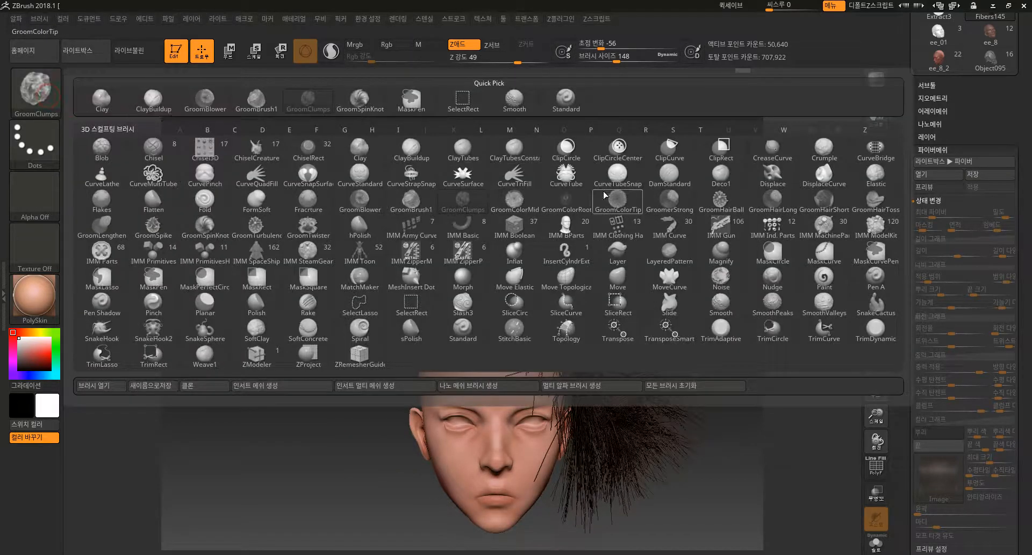
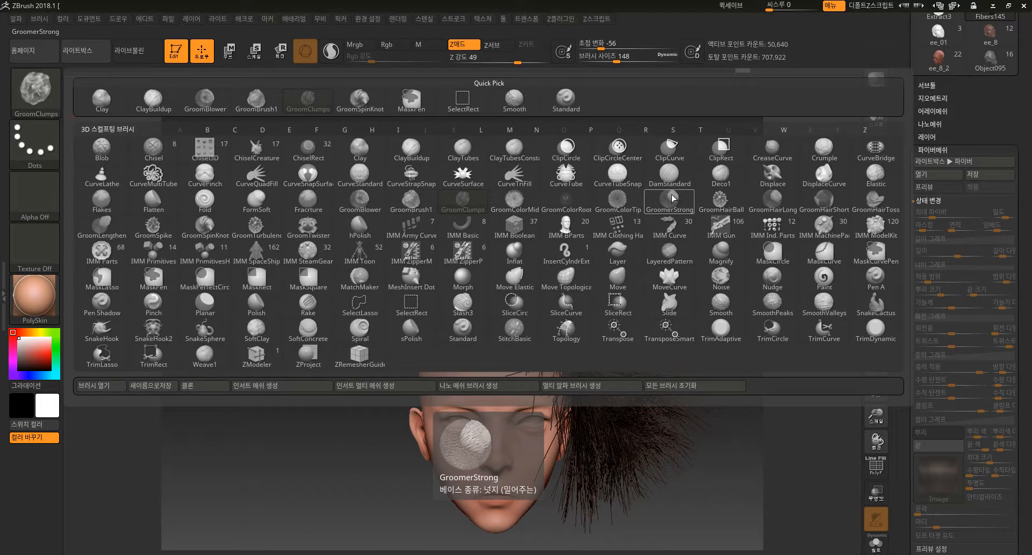
left_click(672, 198)
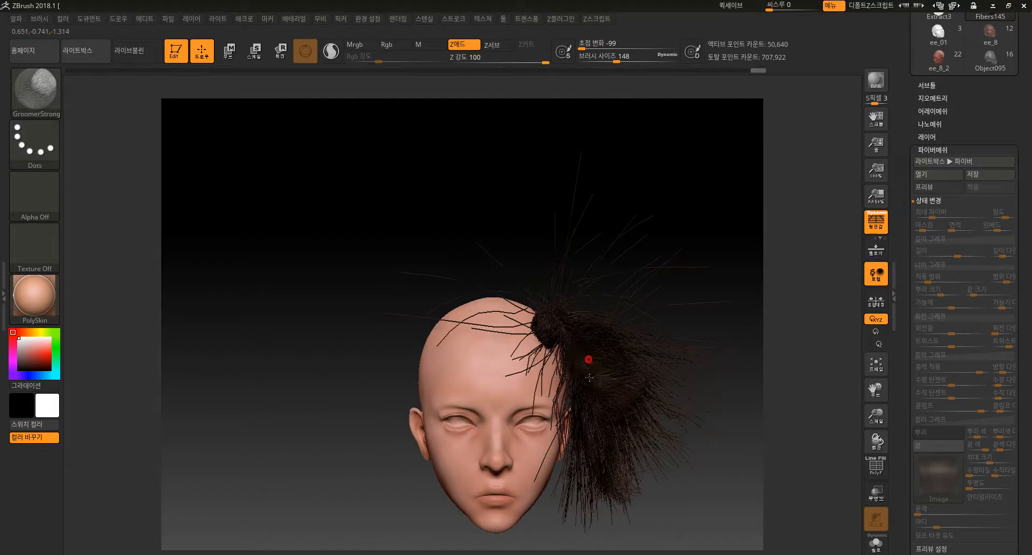
left_click_drag(589, 378, 586, 441)
mouse_move(597, 338)
left_mouse_down()
mouse_move(618, 452)
mouse_move(611, 500)
left_mouse_up()
left_click_drag(542, 318, 590, 473)
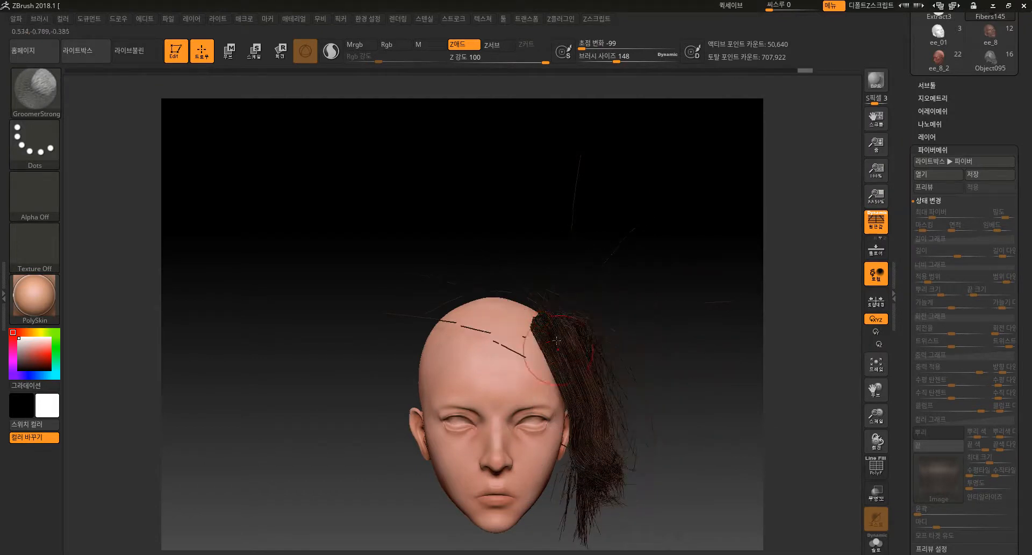
left_click_drag(561, 363, 607, 515)
left_click_drag(551, 329, 587, 497)
left_click_drag(653, 395, 564, 390)
left_click_drag(537, 339, 564, 502)
mouse_move(552, 463)
left_mouse_down()
mouse_move(553, 505)
mouse_move(647, 499)
left_mouse_up()
- Smooth the stray strands at the lock's lower end and comb the whole lock downward past the ear
left_click_drag(551, 479, 580, 516, "shift")
key("ctrl+z")
mouse_move(575, 470)
left_mouse_down("shift")
mouse_move(559, 484)
mouse_move(543, 479)
left_mouse_up("shift")
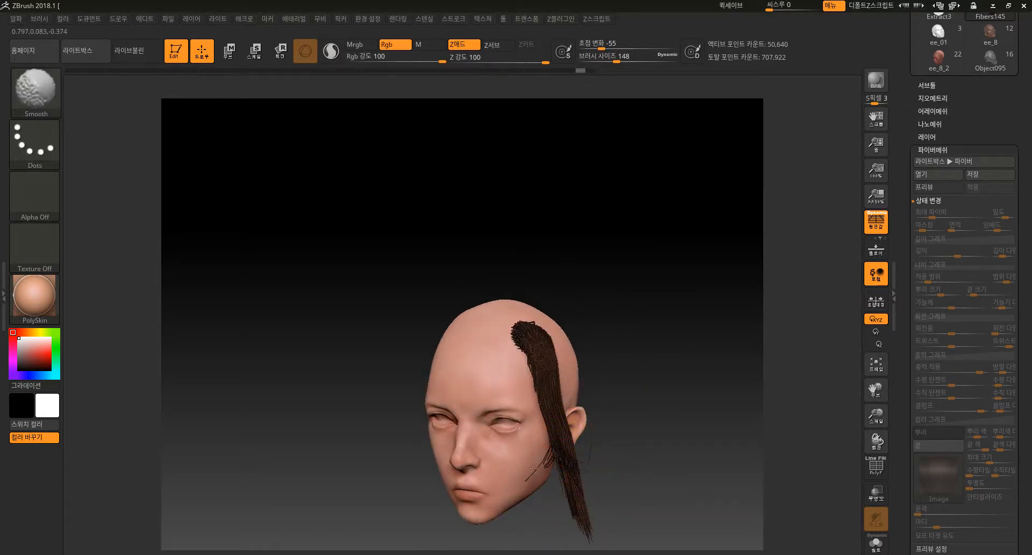
mouse_move(618, 461)
left_mouse_down()
mouse_move(547, 465)
mouse_move(584, 514)
left_mouse_up()
mouse_move(546, 325)
left_mouse_down()
mouse_move(570, 468)
mouse_move(612, 546)
left_mouse_up()
left_click_drag(688, 320, 721, 307)
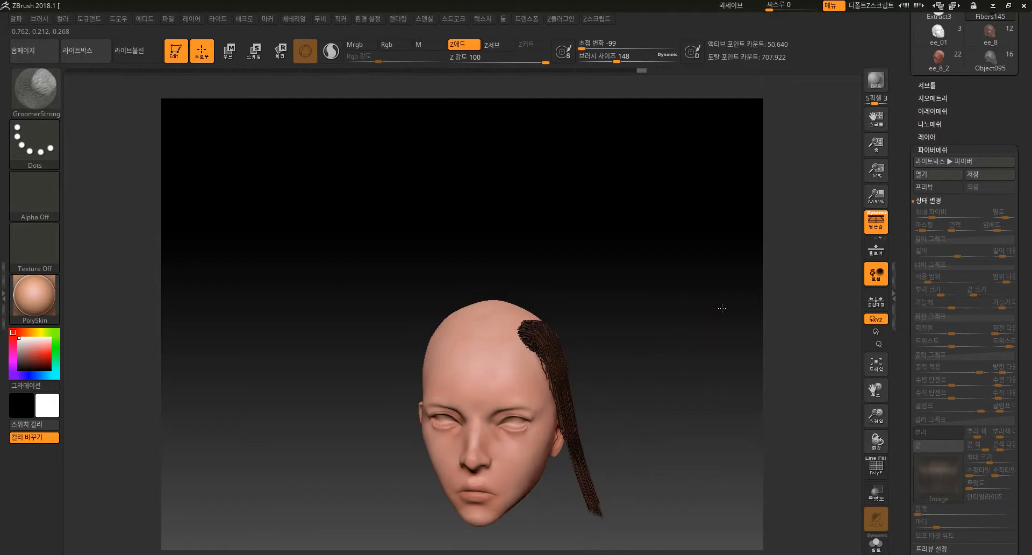
- Sweep the hanging lock over the top of the forehead toward the opposite side of the head with GroomerStrong
mouse_move(521, 350)
left_mouse_down()
mouse_move(539, 336)
mouse_move(552, 346)
mouse_move(491, 350)
mouse_move(521, 334)
mouse_move(433, 370)
left_mouse_up()
mouse_move(592, 336)
left_mouse_down()
mouse_move(538, 318)
mouse_move(479, 343)
left_mouse_up()
left_click_drag(546, 339, 430, 330)
left_click_drag(402, 419, 500, 387)
left_click_drag(516, 339, 430, 371)
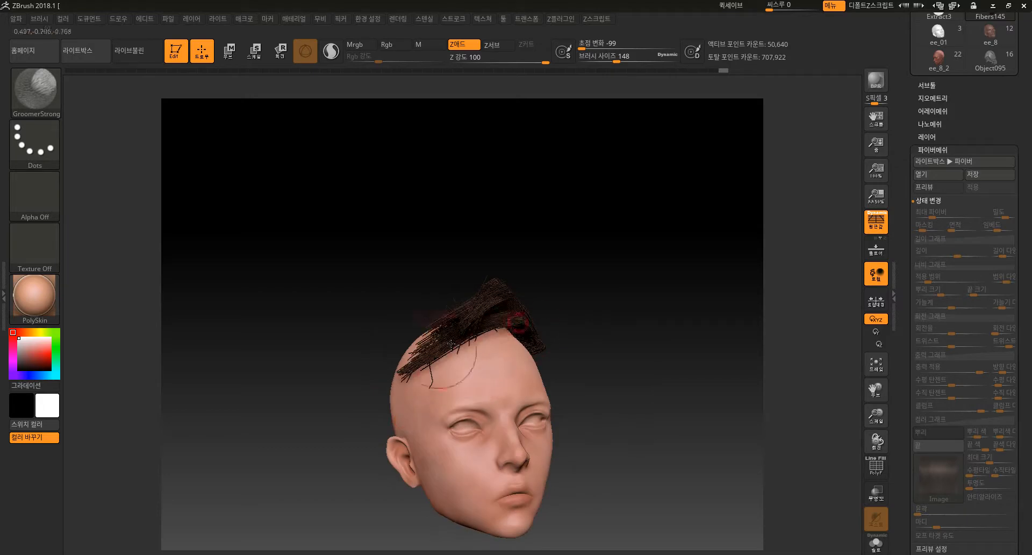
- Drape the lock across the forehead and comb its end down over the opposite temple
left_click_drag(610, 288, 535, 316)
left_click_drag(509, 412, 484, 425)
left_click_drag(485, 424, 476, 476, "alt")
mouse_move(565, 359)
left_mouse_down()
mouse_move(438, 384)
mouse_move(493, 366)
mouse_move(491, 376)
left_mouse_up()
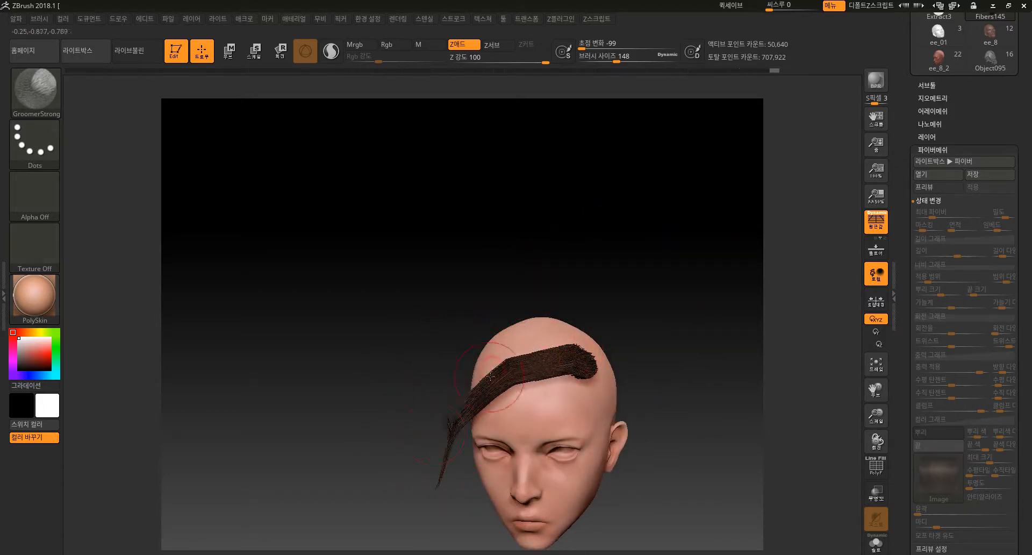
left_click_drag(415, 517, 518, 377)
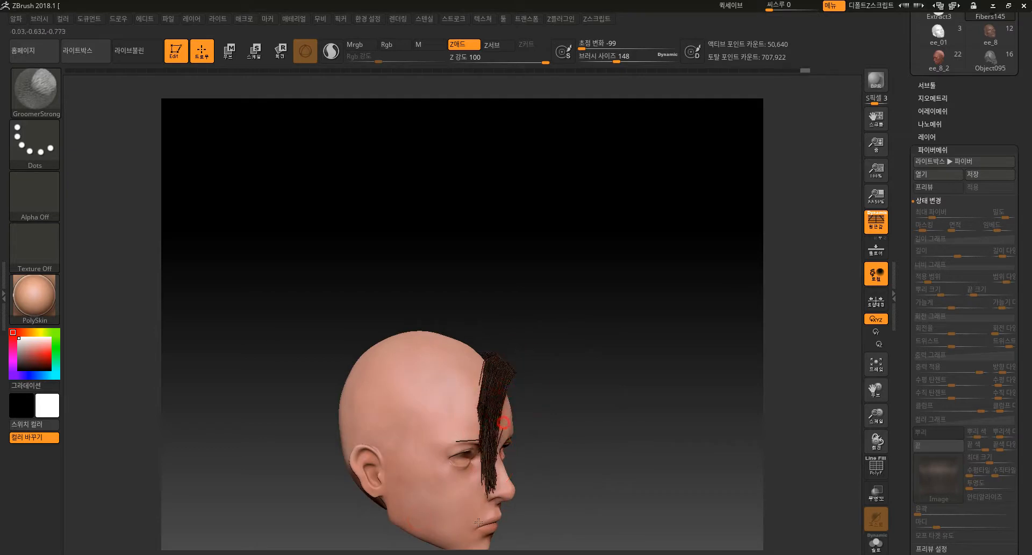
mouse_move(491, 449)
left_mouse_down()
mouse_move(548, 410)
mouse_move(505, 355)
mouse_move(489, 392)
left_mouse_up()
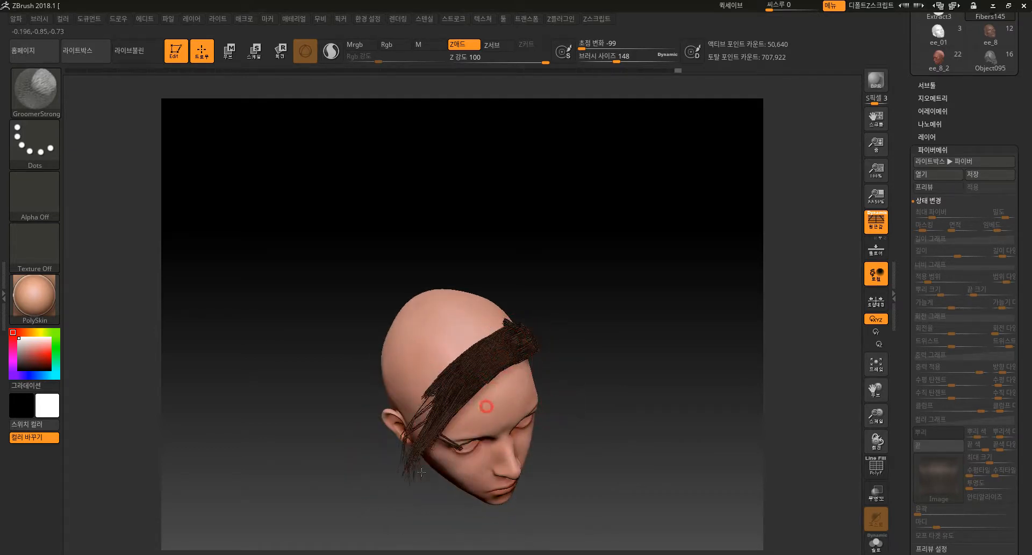
left_click_drag(613, 378, 605, 322)
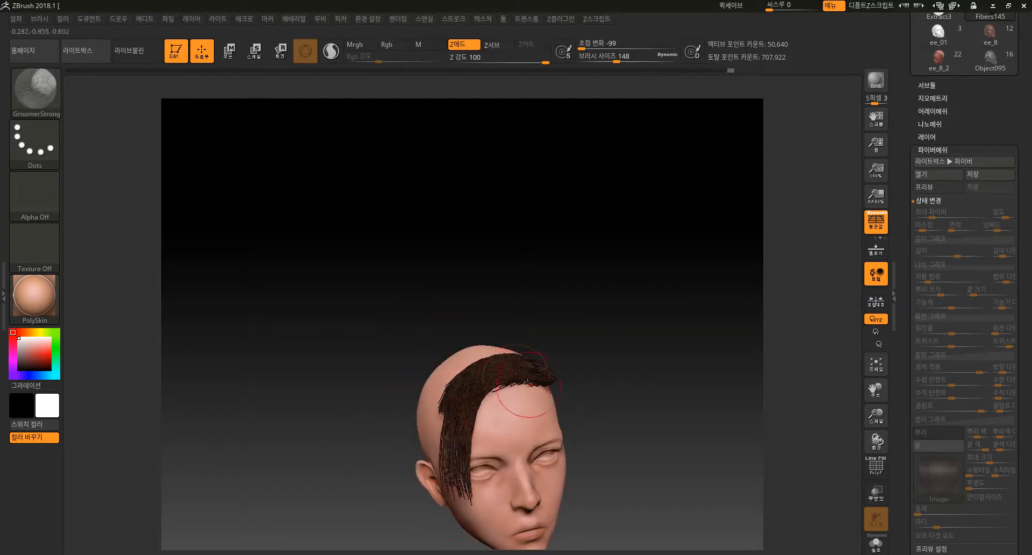
left_click_drag(575, 350, 559, 371)
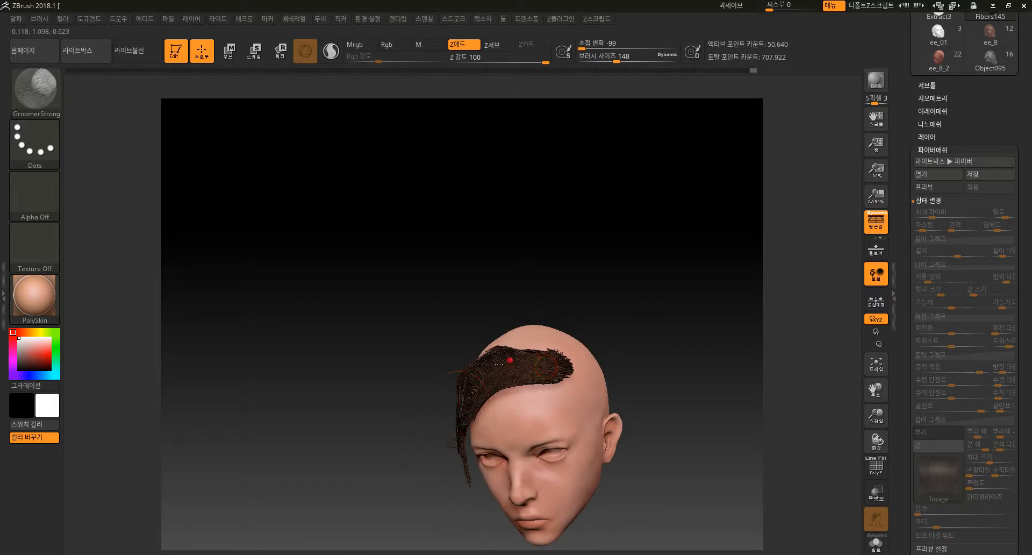
- Bend the lock downward at the far temple, then pull its strands outward away from the face
left_click_drag(477, 382, 455, 422)
left_click_drag(398, 456, 484, 436)
left_click_drag(507, 364, 468, 491)
mouse_move(581, 371)
left_mouse_down()
mouse_move(543, 401)
mouse_move(497, 414)
left_mouse_up()
left_click_drag(522, 370, 441, 392)
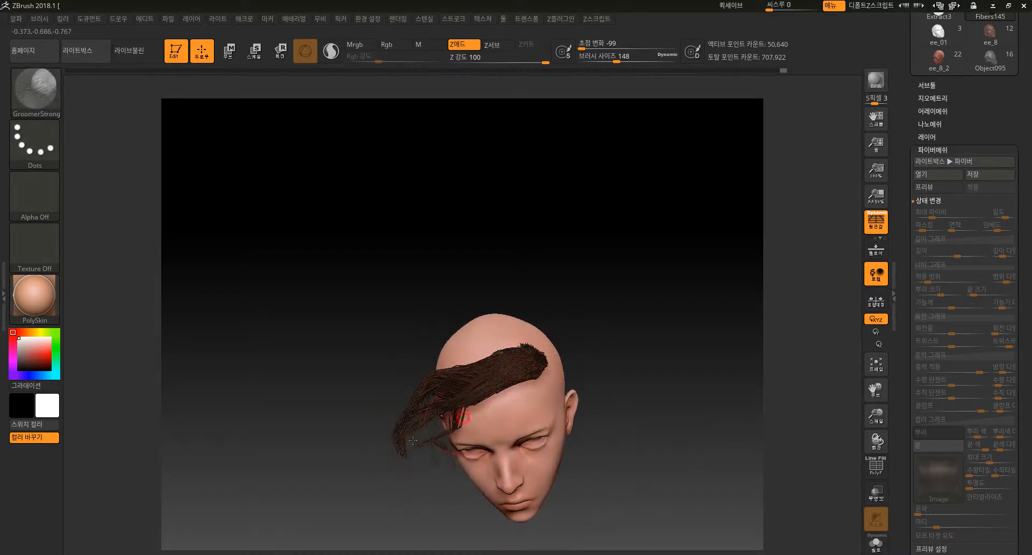
left_click_drag(467, 384, 406, 400)
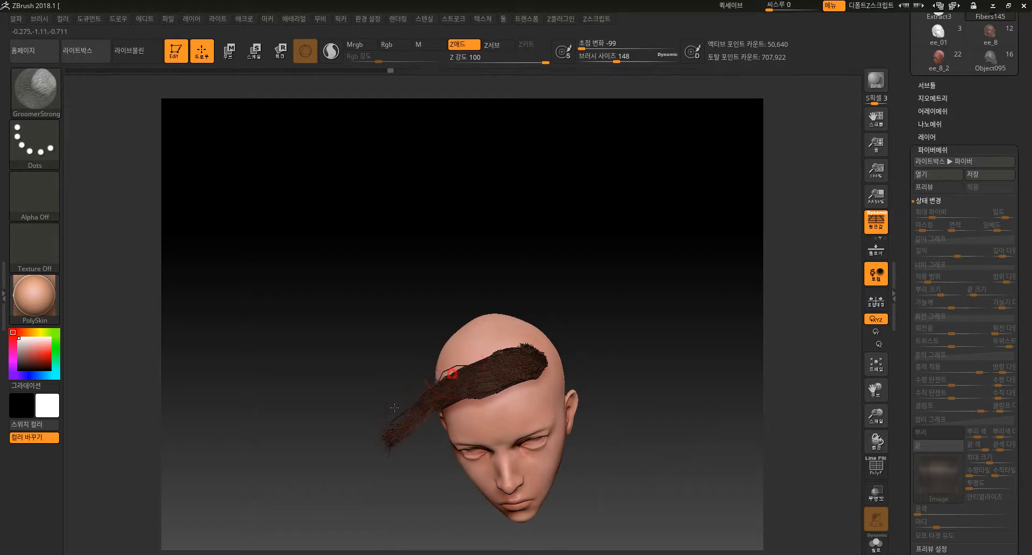
- Comb the lock diagonally down over the temple toward the ear and flare its tips away from the head
left_click_drag(377, 465, 426, 442)
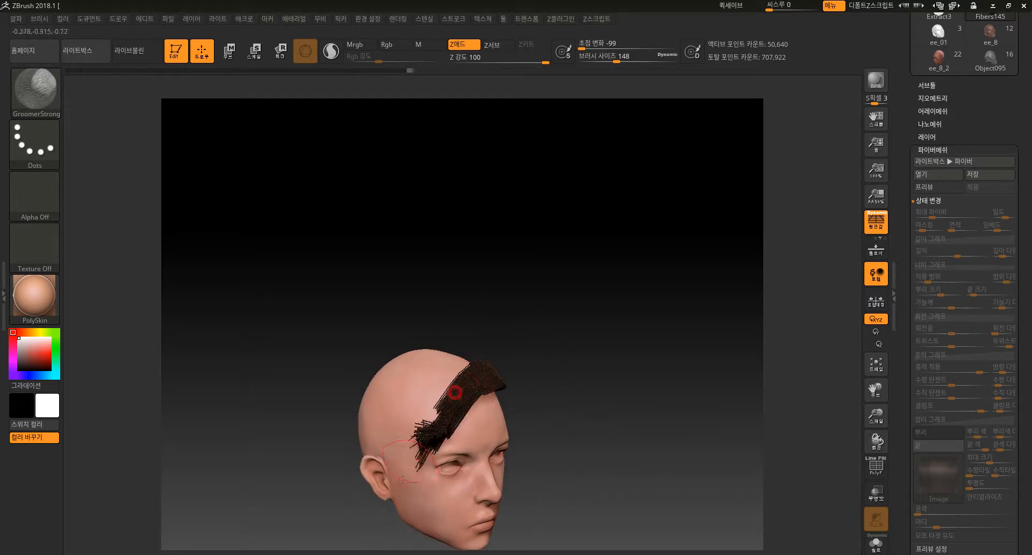
left_click_drag(405, 470, 504, 398)
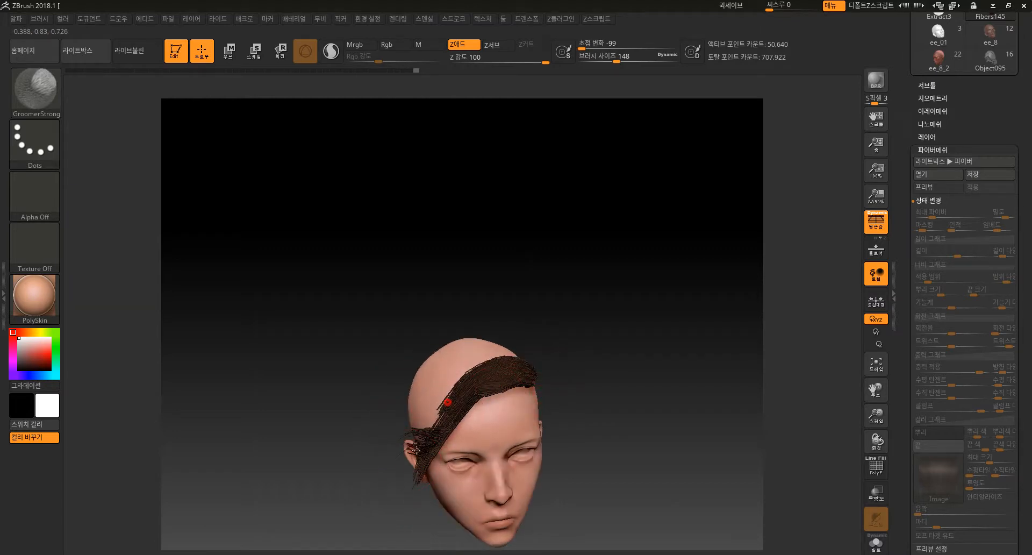
left_click_drag(424, 430, 415, 468)
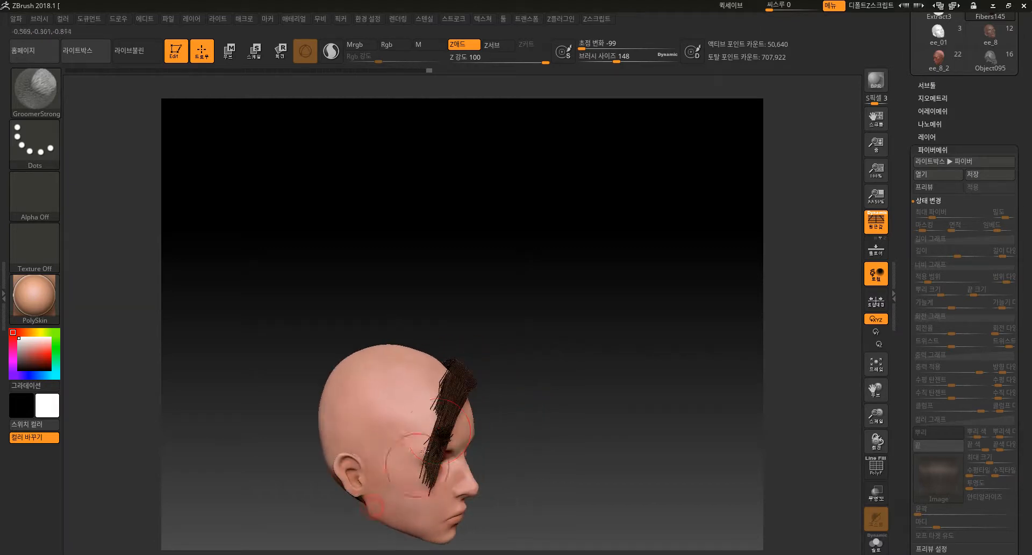
left_click_drag(459, 427, 481, 386)
left_click_drag(425, 412, 405, 463)
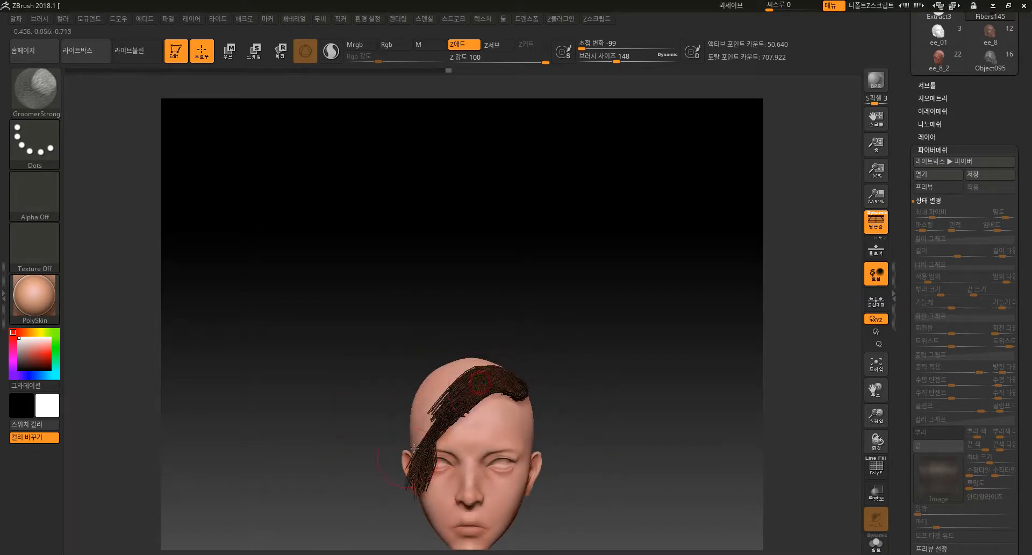
left_click_drag(483, 390, 430, 492)
mouse_move(559, 318)
left_mouse_down()
mouse_move(544, 350)
mouse_move(461, 425)
left_mouse_up()
mouse_move(507, 376)
left_mouse_down()
mouse_move(389, 496)
mouse_move(444, 463)
mouse_move(395, 504)
mouse_move(449, 444)
mouse_move(391, 500)
left_mouse_up()
mouse_move(574, 352)
left_mouse_down()
mouse_move(550, 320)
mouse_move(498, 358)
left_mouse_up()
- Comb the lock sideways across the forehead and past the temple with the GroomHairLong brush
left_click(35, 90)
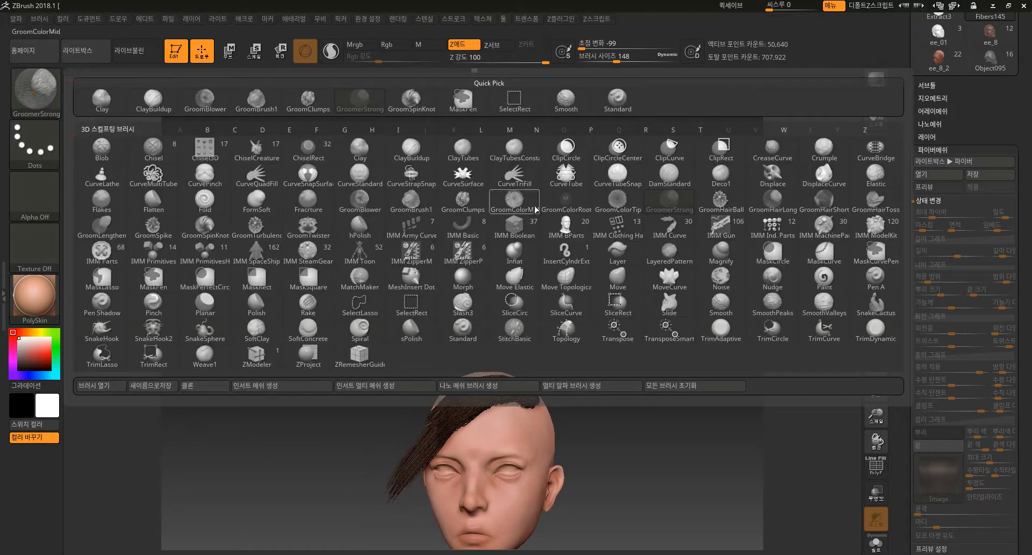
left_click(772, 199)
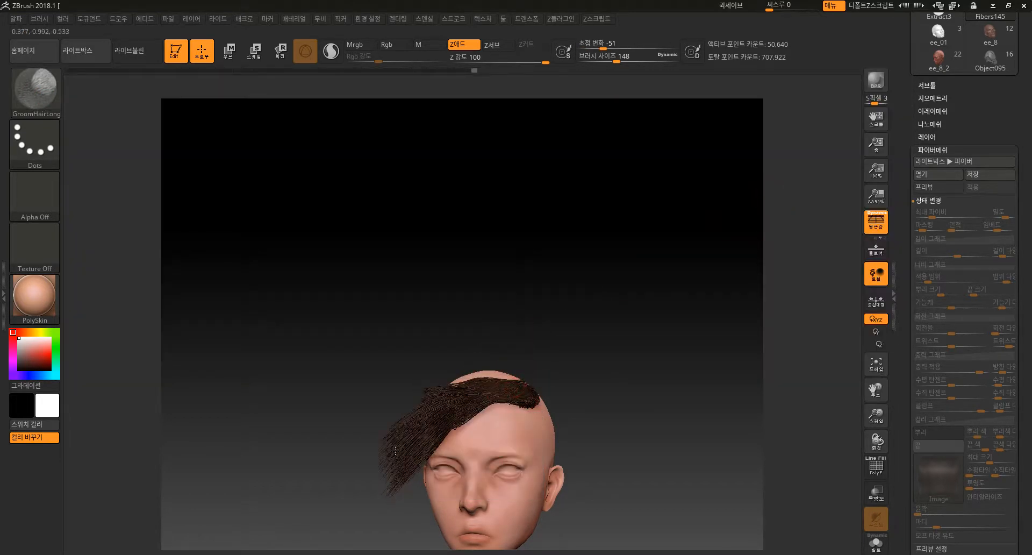
left_click_drag(364, 486, 381, 473)
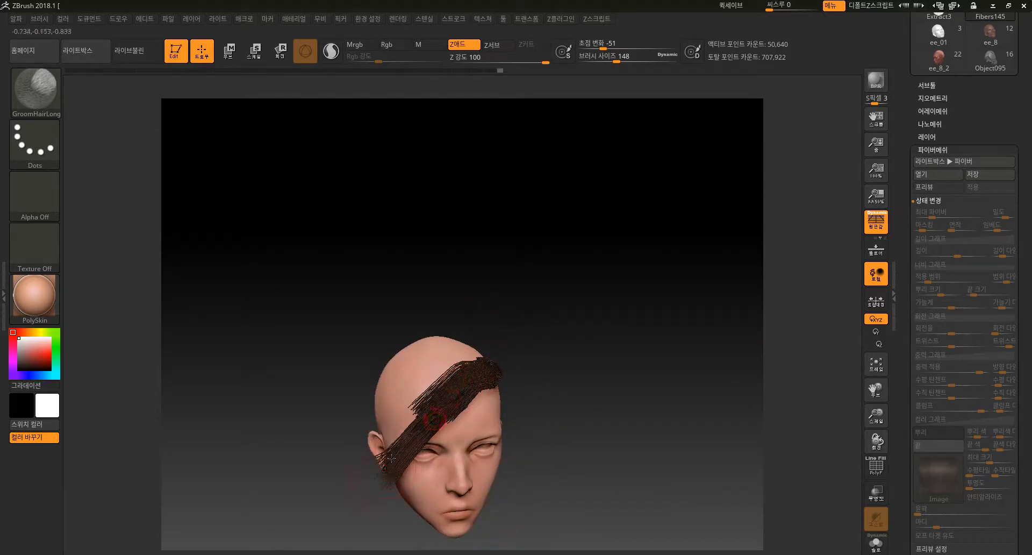
mouse_move(453, 380)
left_mouse_down()
mouse_move(457, 407)
mouse_move(396, 432)
left_mouse_up()
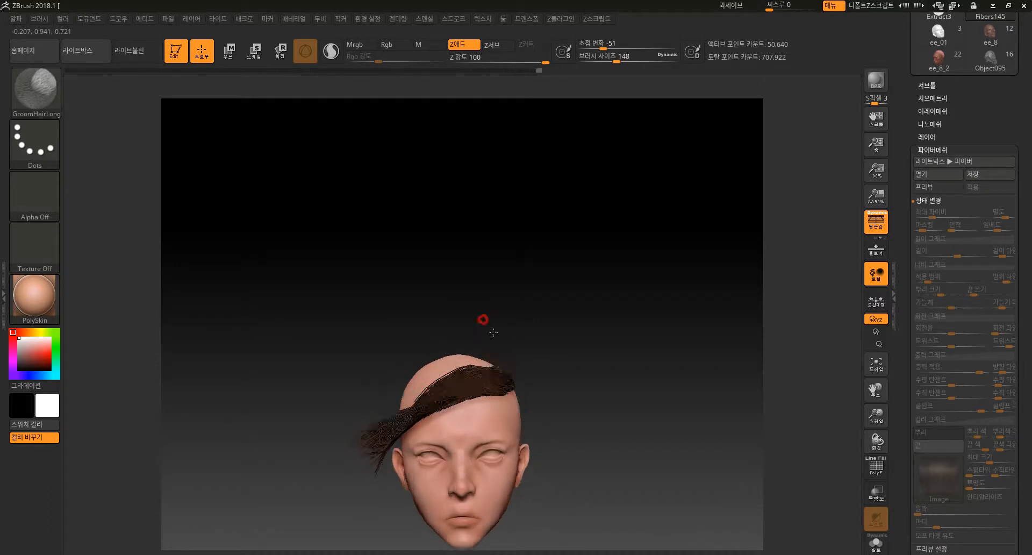
- Comb the lock down over the far temple and cheek, finishing with a GroomHairShort stroke along it
left_click_drag(481, 319, 438, 395)
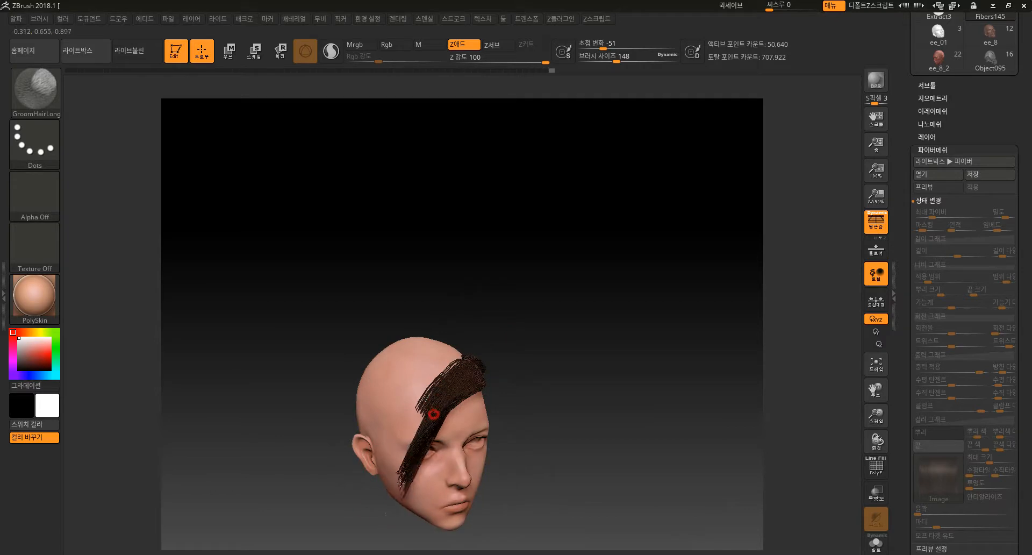
left_click_drag(539, 357, 415, 295)
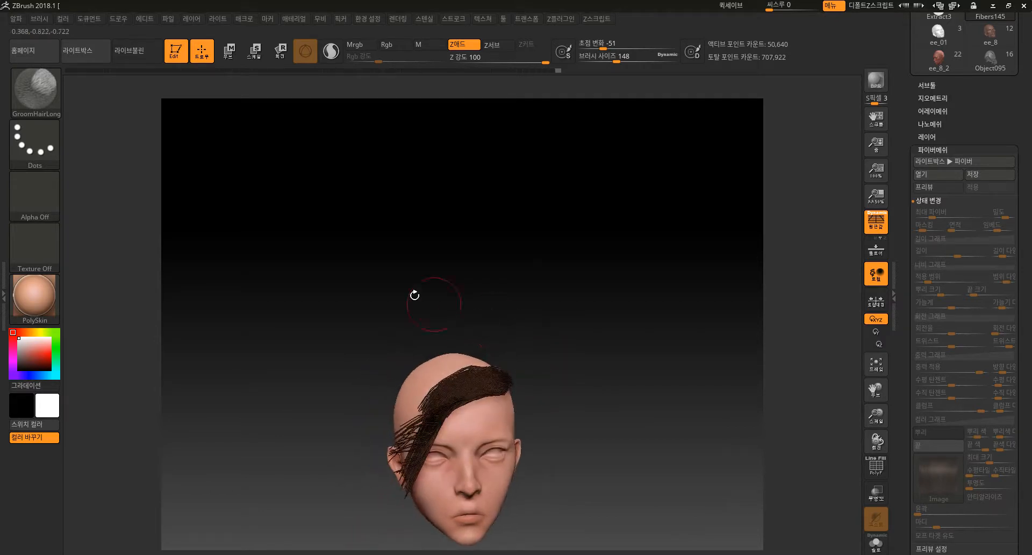
left_click(35, 88)
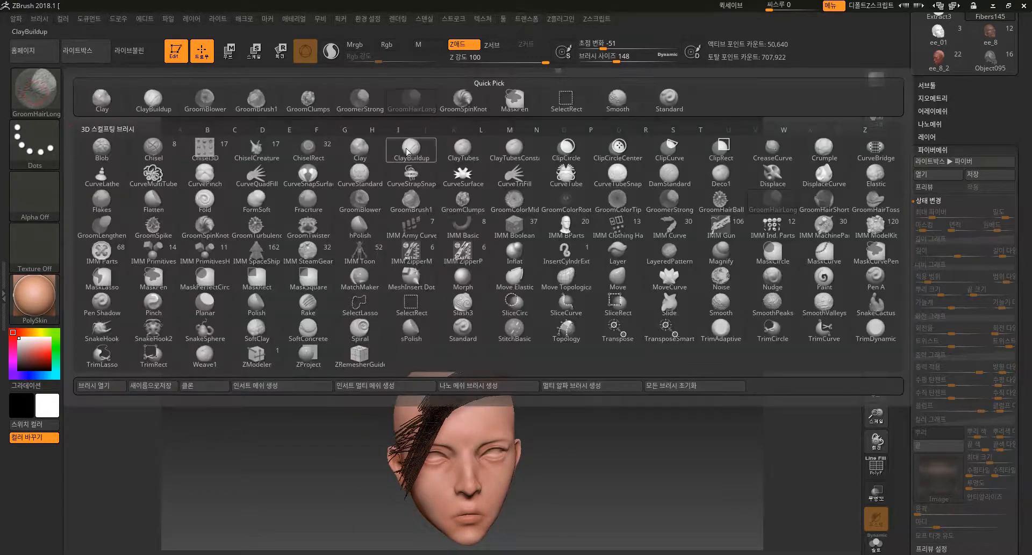
left_click(835, 201)
mouse_move(474, 384)
left_mouse_down()
mouse_move(417, 408)
mouse_move(414, 440)
mouse_move(425, 426)
mouse_move(408, 462)
mouse_move(434, 401)
mouse_move(441, 430)
left_mouse_up()
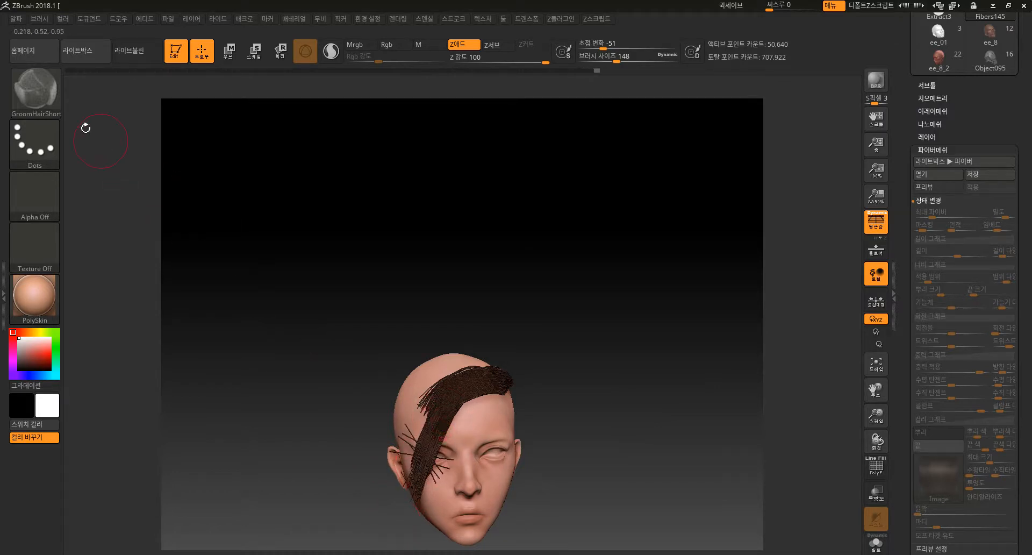
- Sweep the lock across the forehead and outward past the temple with the GroomHairToss brush
left_click(54, 102)
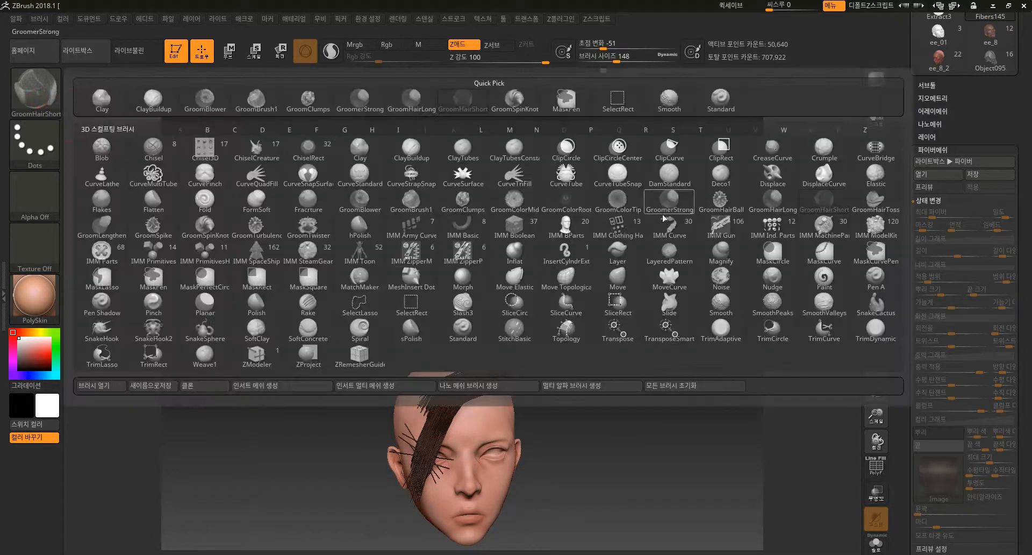
left_click(876, 200)
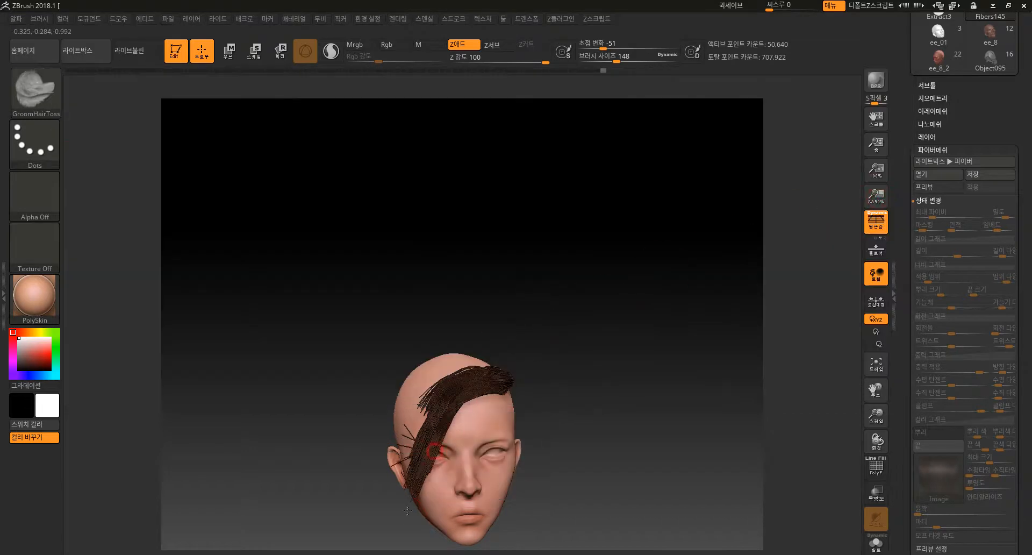
mouse_move(460, 391)
left_mouse_down()
mouse_move(411, 465)
mouse_move(376, 430)
left_mouse_up()
mouse_move(548, 377)
left_mouse_down()
mouse_move(435, 406)
mouse_move(406, 446)
left_mouse_up()
mouse_move(455, 382)
left_mouse_down()
mouse_move(434, 399)
mouse_move(398, 473)
left_mouse_up()
left_click_drag(392, 520, 462, 500)
mouse_move(490, 380)
left_mouse_down()
mouse_move(430, 452)
mouse_move(430, 430)
mouse_move(406, 454)
left_mouse_up()
left_click_drag(474, 385, 404, 450)
left_click_drag(578, 384, 522, 393)
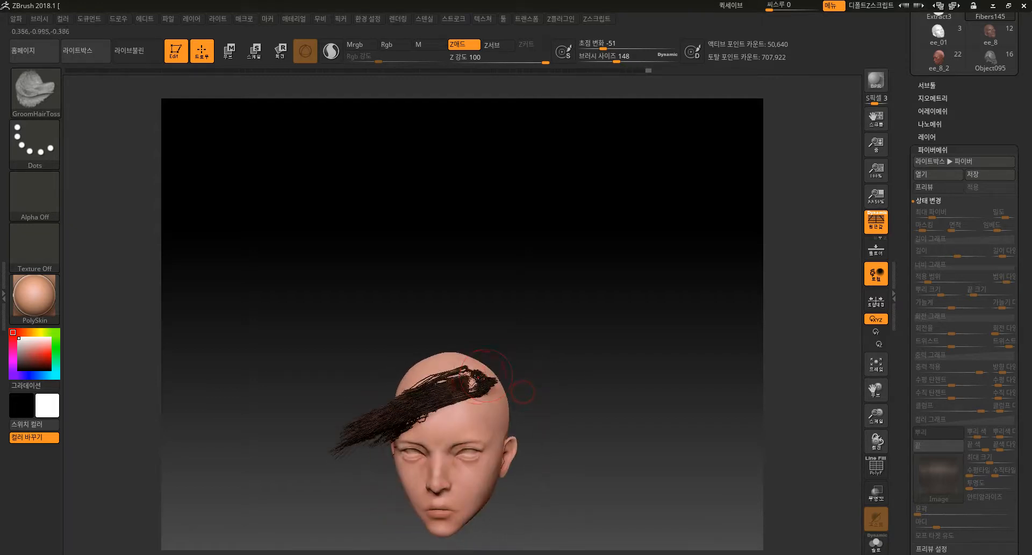
- Try more GroomHairToss strokes over the forehead and crown, and undo them
left_click_drag(456, 381, 384, 444)
mouse_move(467, 383)
left_mouse_down()
mouse_move(446, 422)
mouse_move(399, 457)
left_mouse_up()
key("ctrl+z")
key("ctrl+z")
key("ctrl+z")
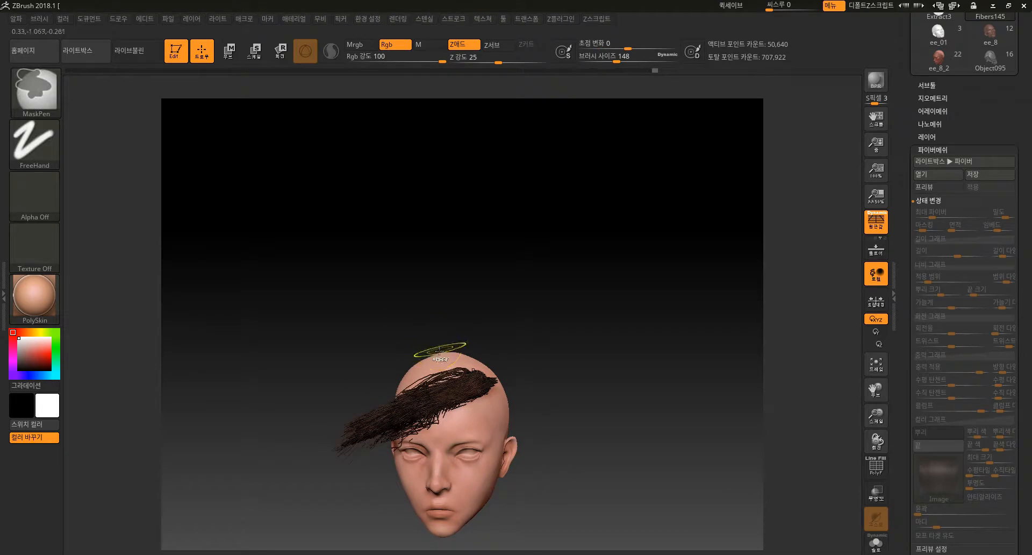
key("ctrl+z")
left_click_drag(455, 398, 475, 367)
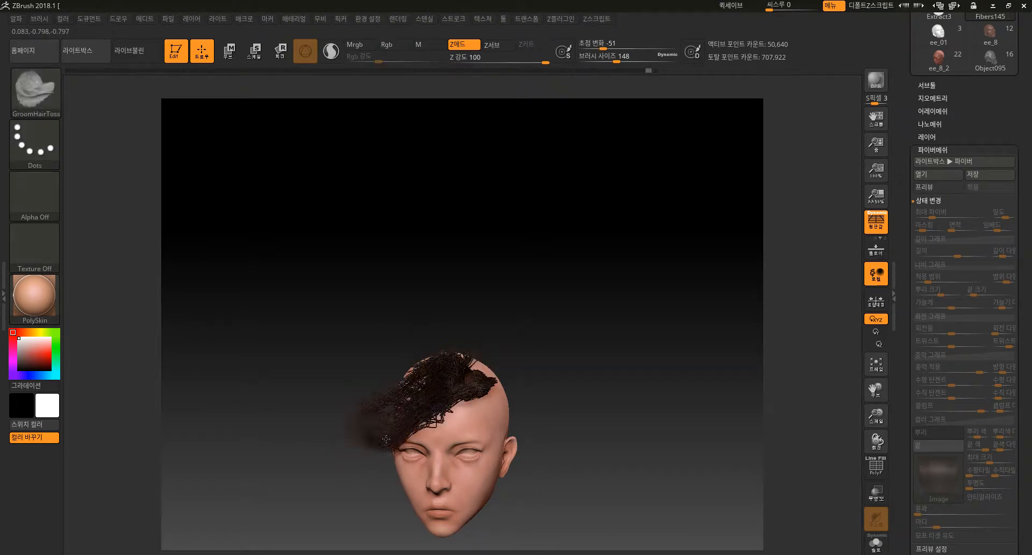
key("ctrl+z")
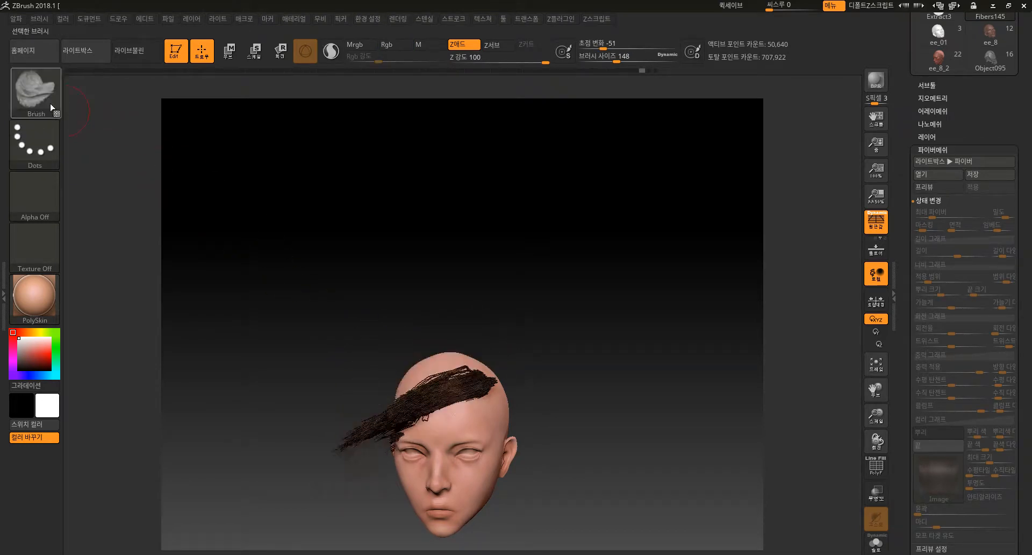
- Stretch the lock's tips with the GroomLengthen brush, then smooth its strands across the forehead
key("b")
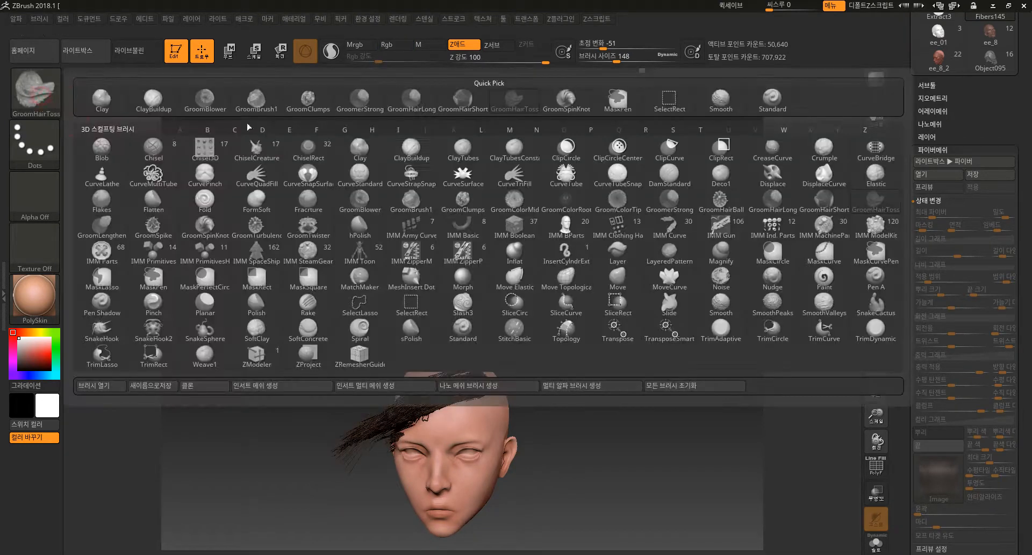
left_click(111, 225)
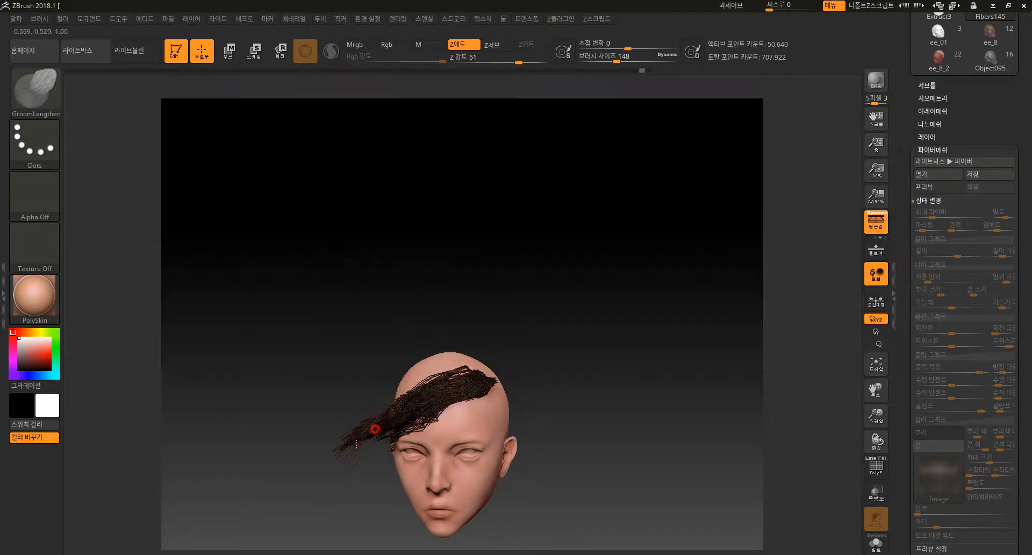
left_click_drag(505, 306, 517, 338)
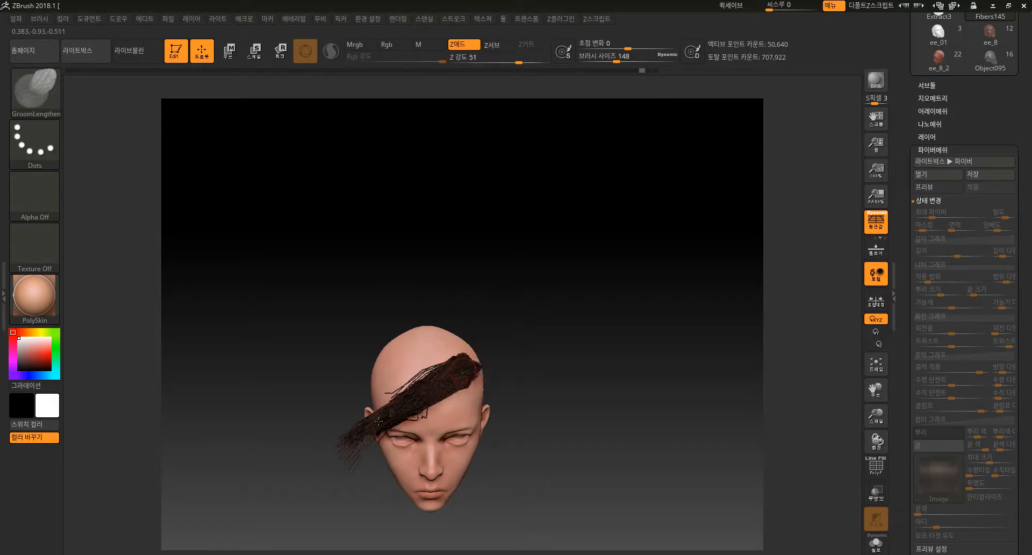
left_click_drag(376, 421, 331, 467, "shift")
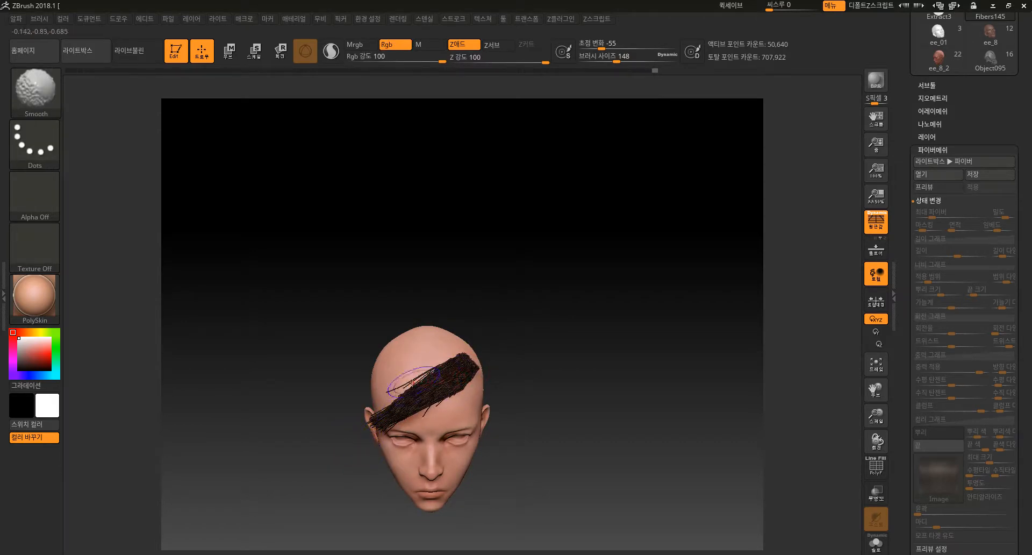
- Try a GroomLengthen stroke along the smoothed lock and undo it
left_click_drag(565, 366, 551, 327)
mouse_move(551, 327)
left_mouse_down("alt")
mouse_move(555, 359)
mouse_move(555, 348)
left_mouse_up("alt")
left_click_drag(460, 363, 365, 422)
key("ctrl+z")
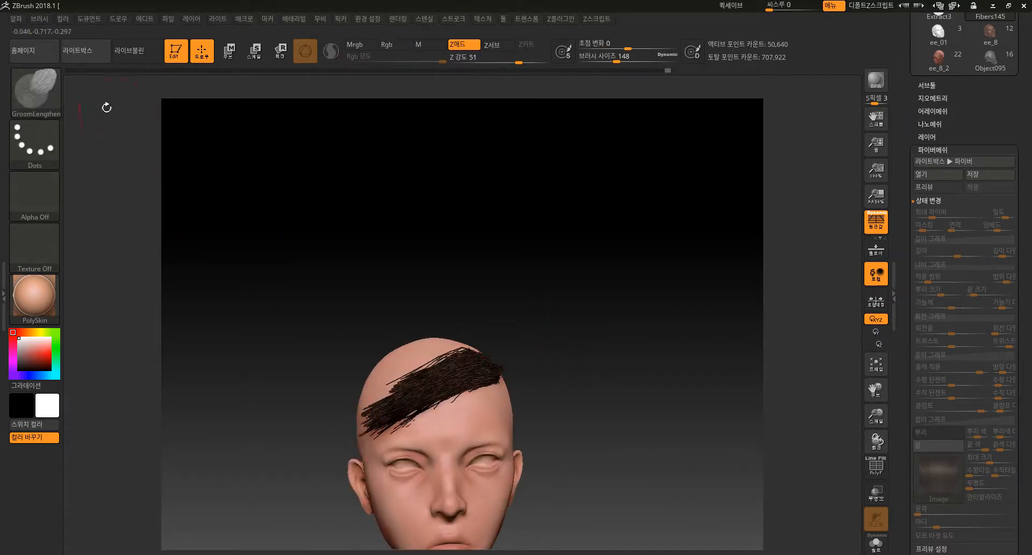
- Extend the lock's ends downward past the face in side view, undoing the excess lengthening
left_click_drag(429, 235, 458, 362)
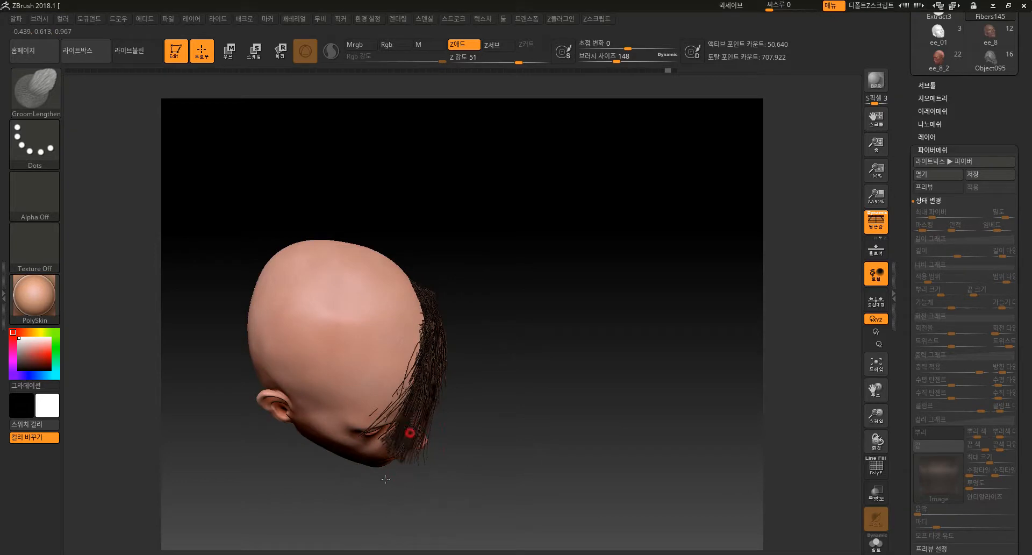
mouse_move(399, 463)
left_mouse_down()
mouse_move(357, 537)
mouse_move(367, 520)
left_mouse_up()
mouse_move(459, 451)
left_mouse_down("alt")
mouse_move(457, 464)
mouse_move(499, 402)
left_mouse_up("alt")
key("ctrl+z")
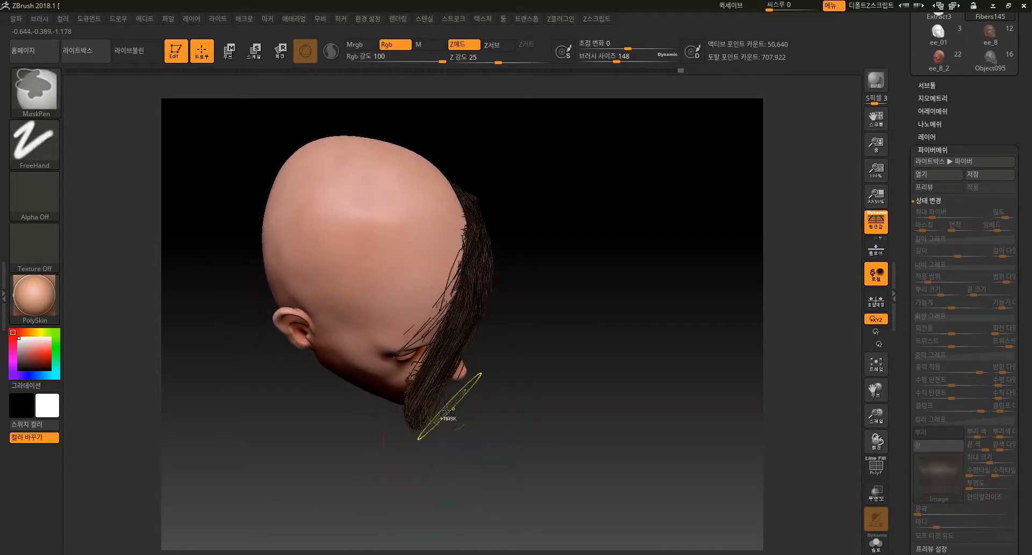
key("ctrl+z")
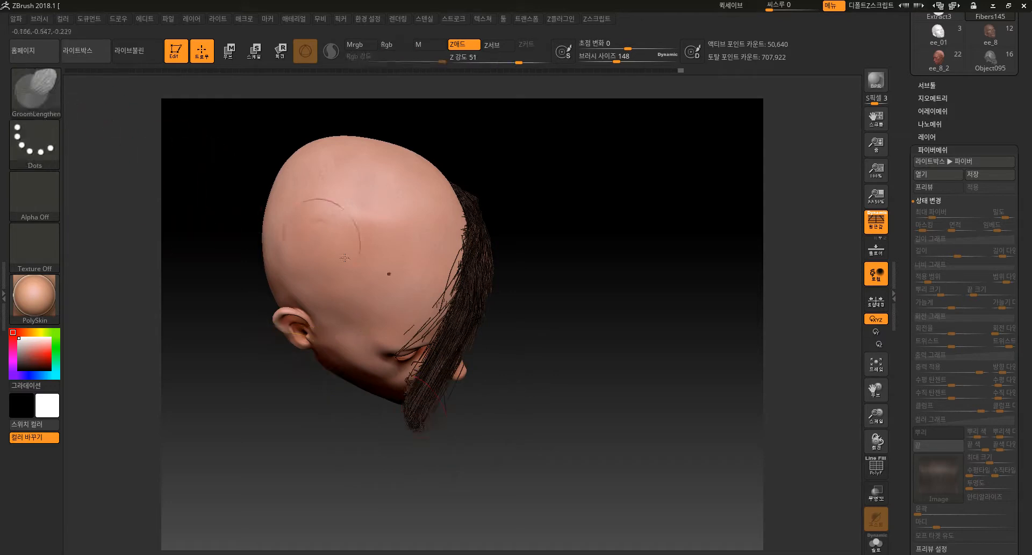
- Gather the lock's strands into a pointed tip beside the eye with the GroomSpike brush
left_click(38, 89)
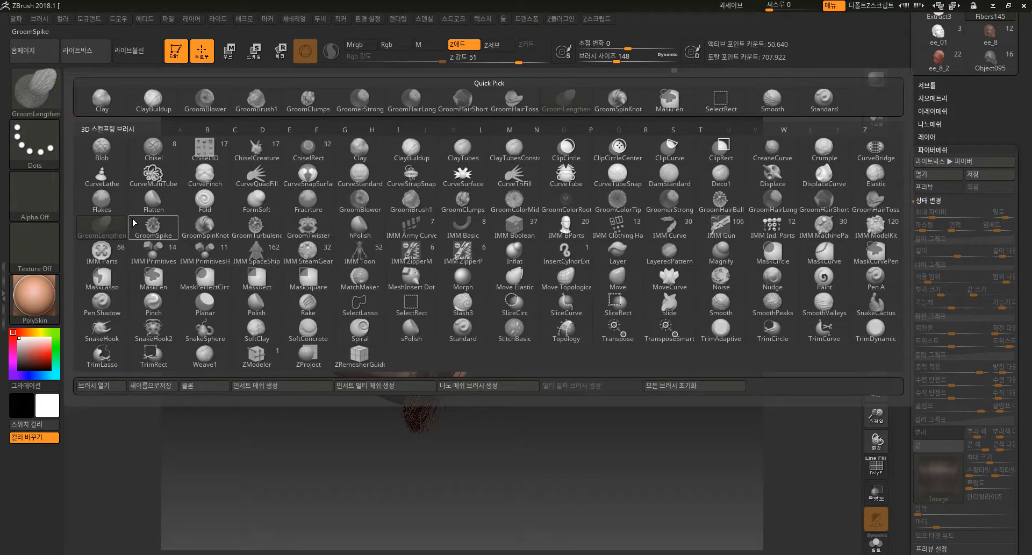
left_click(163, 229)
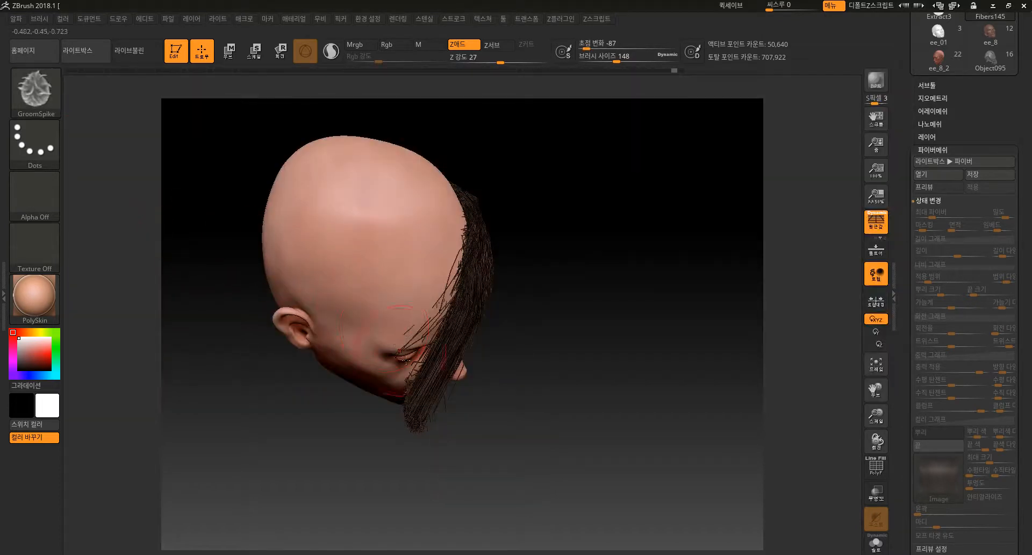
left_click_drag(428, 360, 395, 419)
left_click_drag(457, 282, 375, 451)
left_click_drag(470, 457, 414, 408)
left_click_drag(453, 344, 387, 427)
left_click_drag(457, 327, 388, 422)
left_click_drag(449, 344, 382, 437)
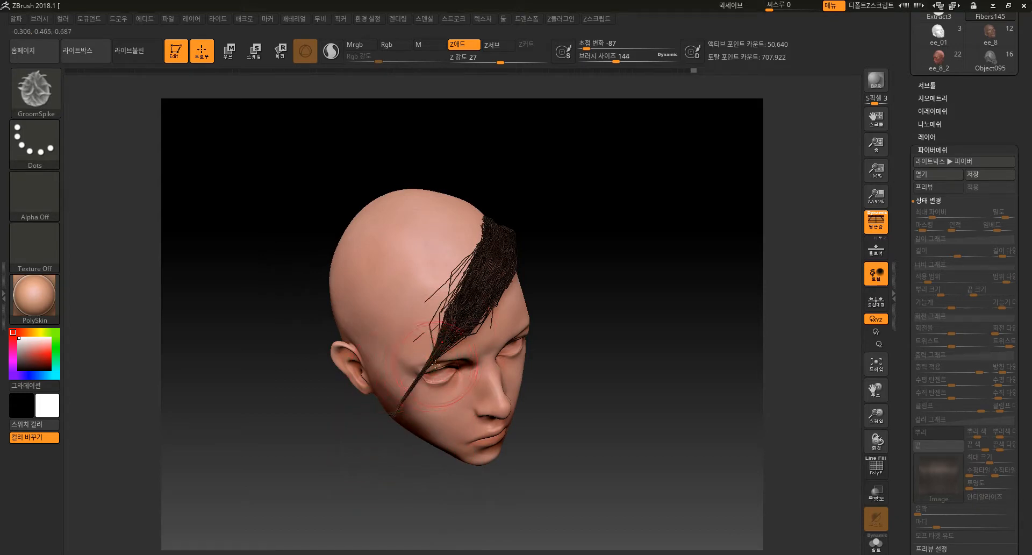
- Draw more strands into the spiked tip over the temple and set the brush's focal shift to -48
mouse_move(472, 265)
left_mouse_down()
mouse_move(417, 348)
mouse_move(411, 403)
left_mouse_up()
left_click_drag(487, 304, 406, 400)
left_click_drag(587, 49, 604, 49)
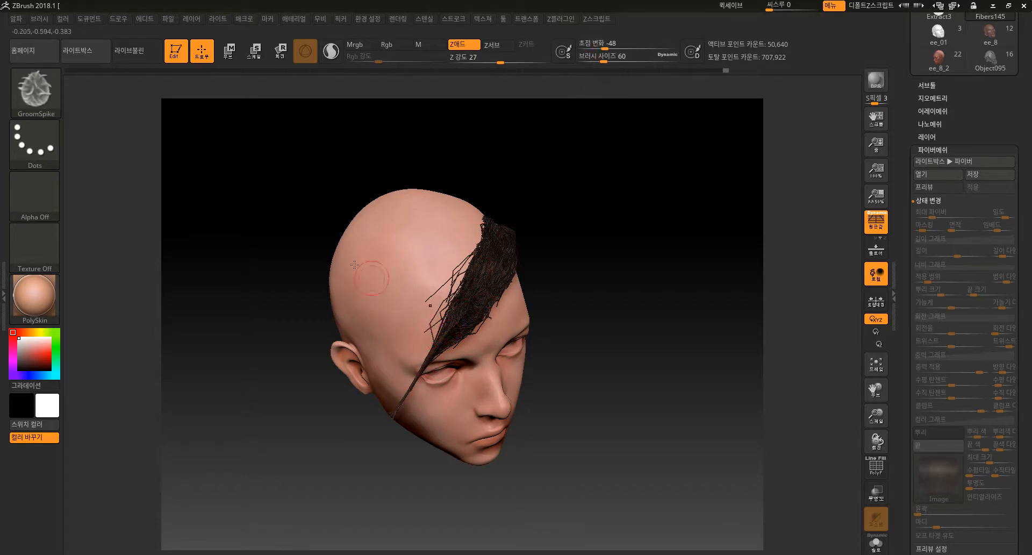
- Twist the lock into a tangled knot above the forehead with the GroomSpinKnot brush
left_click(45, 93)
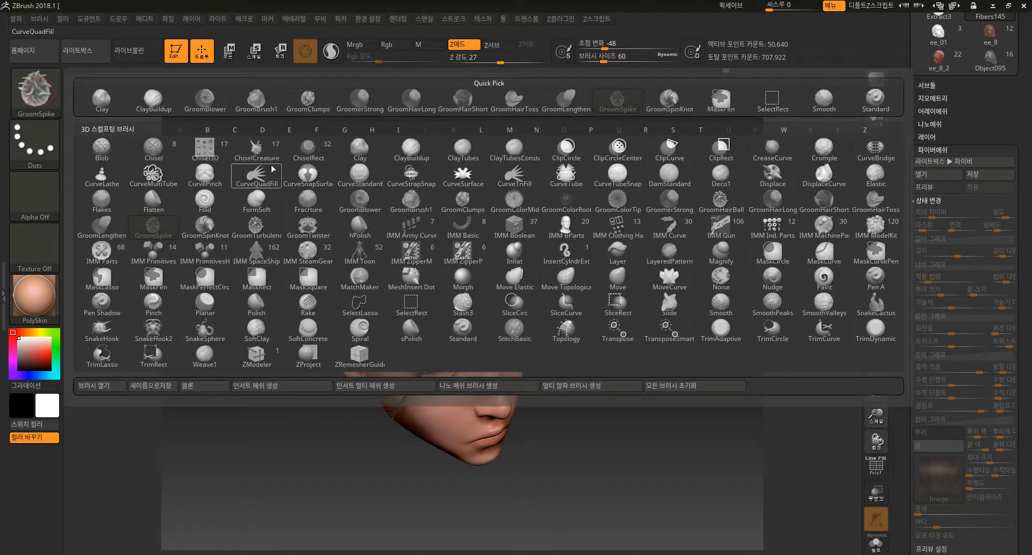
left_click(205, 227)
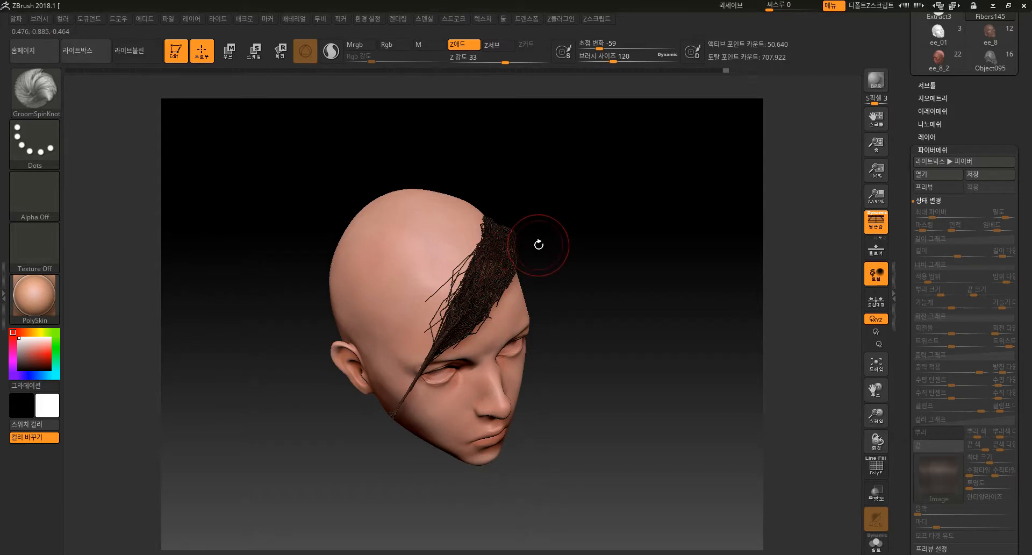
mouse_move(561, 237)
left_mouse_down()
mouse_move(530, 226)
mouse_move(541, 208)
mouse_move(518, 214)
left_mouse_up()
mouse_move(623, 193)
left_mouse_down()
mouse_move(631, 173)
mouse_move(605, 254)
left_mouse_up()
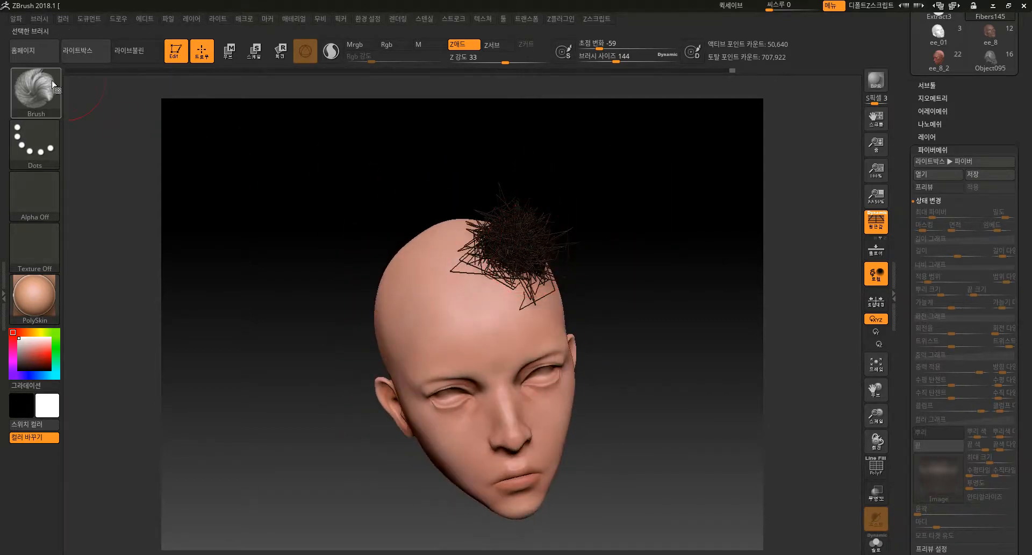
left_click_drag(500, 240, 532, 255)
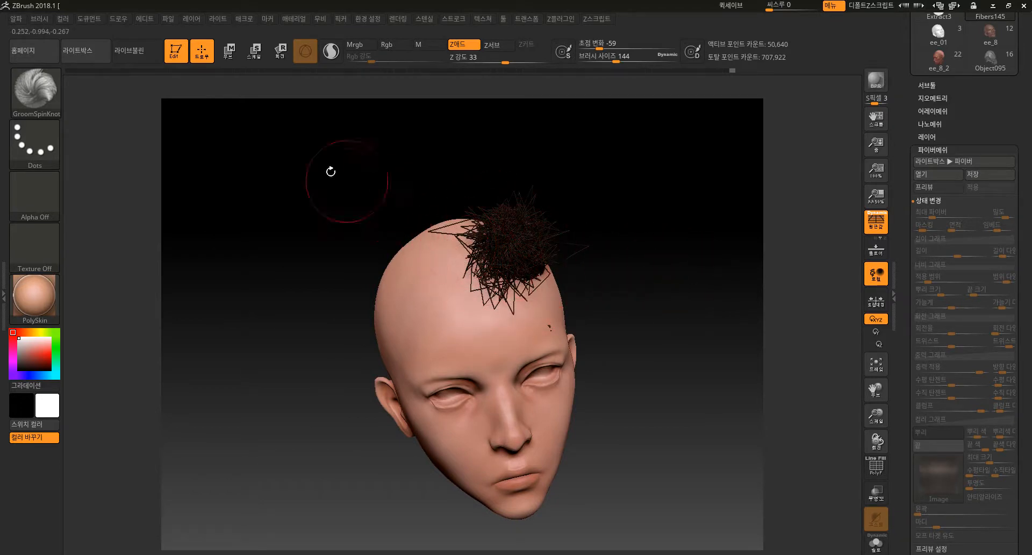
- Loosen the tangled knot with GroomHairLong strokes, then try a Smooth stroke on it and undo that
left_click(35, 90)
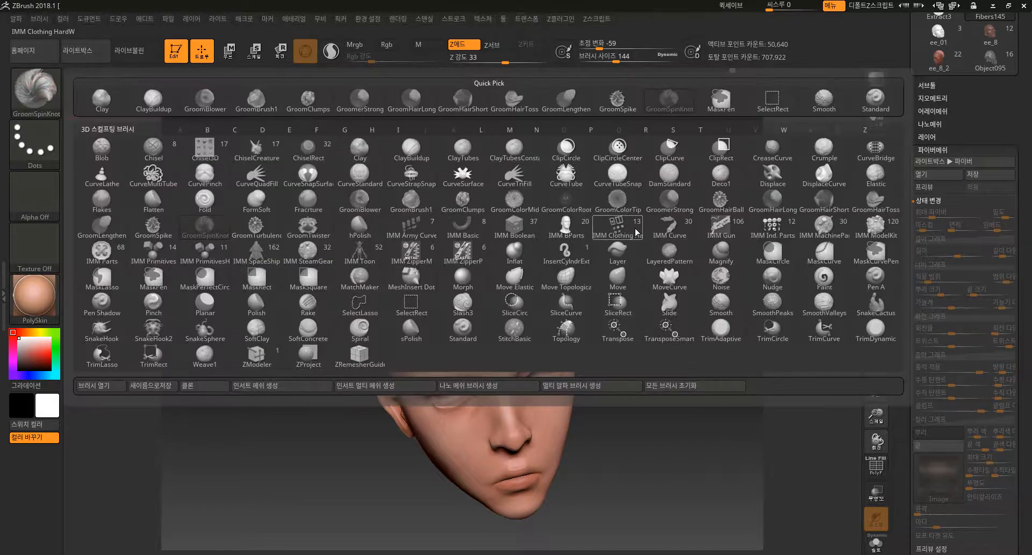
left_click(776, 199)
left_click_drag(531, 243, 452, 312)
right_click_drag(533, 243, 552, 243)
mouse_move(598, 225)
left_mouse_down()
mouse_move(538, 244)
mouse_move(473, 288)
mouse_move(413, 296)
left_mouse_up()
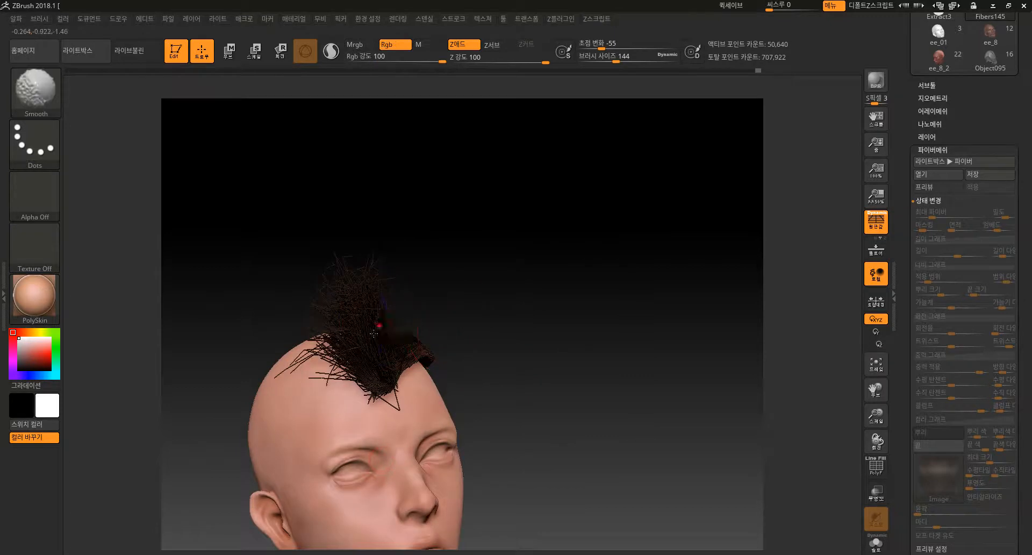
mouse_move(339, 365)
left_mouse_down("shift")
mouse_move(376, 328)
mouse_move(366, 324)
mouse_move(333, 354)
left_mouse_up("shift")
key("ctrl+z")
- Comb the loosened tuft down across the forehead and over the eye with GroomHairLong
mouse_move(597, 285)
right_mouse_down()
mouse_move(514, 303)
mouse_move(514, 316)
right_mouse_up()
mouse_move(425, 335)
left_mouse_down()
mouse_move(359, 343)
mouse_move(304, 384)
left_mouse_up()
mouse_move(456, 336)
left_mouse_down()
mouse_move(317, 416)
mouse_move(303, 443)
left_mouse_up()
left_click_drag(375, 350, 314, 433)
mouse_move(376, 373)
left_mouse_down()
mouse_move(322, 449)
mouse_move(349, 473)
left_mouse_up()
left_click_drag(393, 389, 360, 479)
left_click_drag(381, 405, 371, 470)
mouse_move(355, 382)
right_mouse_down()
mouse_move(371, 507)
mouse_move(366, 396)
right_mouse_up()
left_click_drag(395, 384, 377, 451)
left_click_drag(387, 496, 388, 515)
- Smooth the lock's hanging end and comb its strands straight down over the face
left_click_drag(336, 517, 424, 516)
left_click_drag(376, 446, 379, 503, "shift")
left_click_drag(468, 354, 519, 355)
left_click_drag(375, 398, 370, 504)
left_click_drag(375, 386, 370, 508)
left_click_drag(411, 456, 503, 430)
left_click_drag(430, 366, 371, 462)
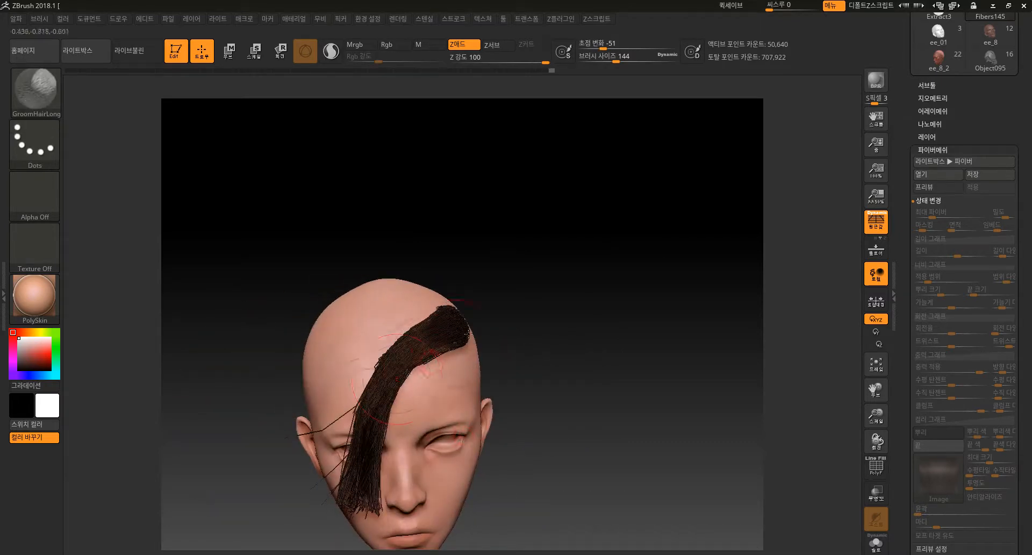
- Comb the lock sideways across the forehead, spreading its strands outward beyond the temple
left_click_drag(513, 328, 522, 395)
mouse_move(444, 322)
left_mouse_down()
mouse_move(360, 327)
mouse_move(344, 371)
left_mouse_up()
left_click_drag(413, 360, 288, 390)
left_click_drag(380, 391, 272, 430)
left_click_drag(557, 249, 575, 277)
left_click_drag(437, 326, 295, 376)
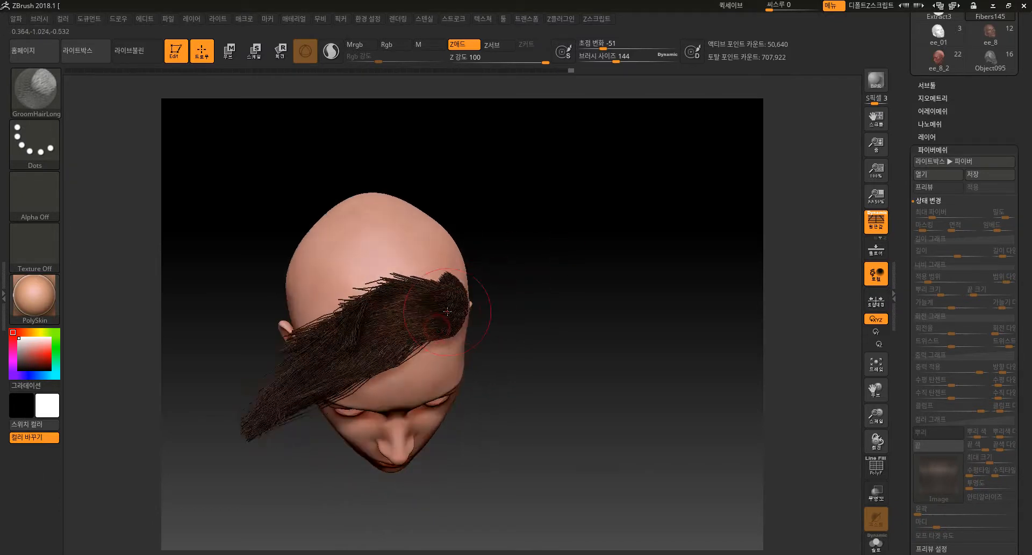
mouse_move(452, 301)
left_mouse_down()
mouse_move(293, 341)
mouse_move(285, 327)
left_mouse_up()
left_click_drag(387, 300, 261, 379)
- Comb the spread strands down over the temple toward the ear as a side fringe
left_click_drag(316, 485, 283, 393)
mouse_move(327, 361)
left_mouse_down()
mouse_move(287, 395)
mouse_move(255, 446)
mouse_move(274, 467)
mouse_move(349, 473)
left_mouse_up()
left_click_drag(351, 336, 310, 425)
mouse_move(338, 359)
left_mouse_down()
mouse_move(318, 430)
mouse_move(320, 460)
mouse_move(347, 440)
mouse_move(344, 462)
left_mouse_up()
left_click_drag(360, 396, 347, 491)
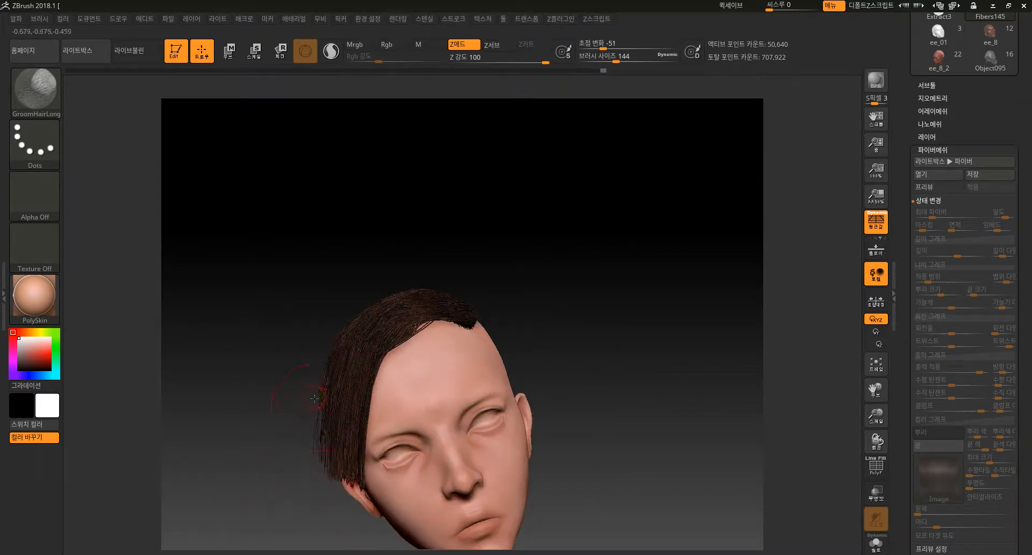
- Pinch the fringe's lower tips together beside the eye with the GroomClumps brush
left_click_drag(311, 530, 248, 314)
left_click(37, 87)
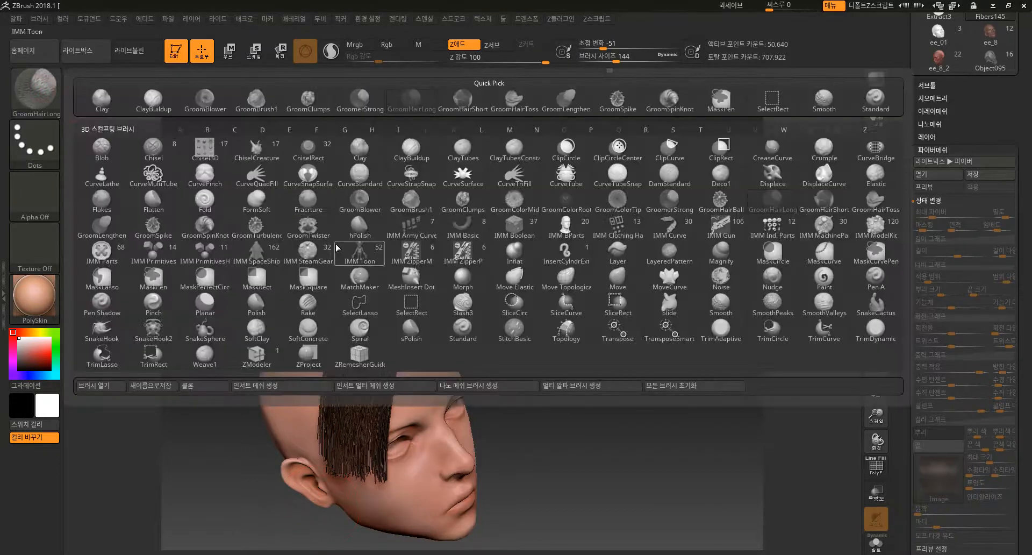
mouse_move(167, 229)
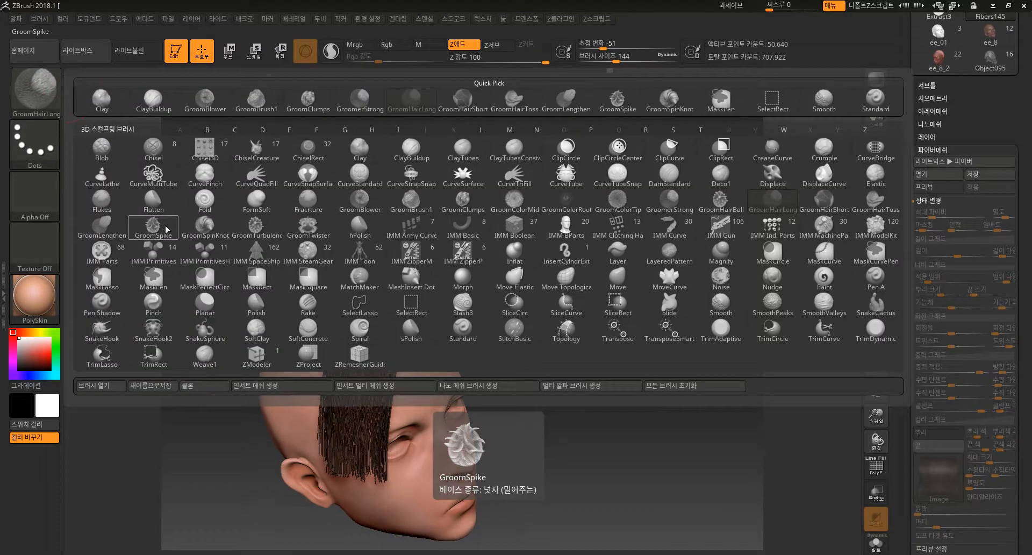
left_click(462, 203)
left_click_drag(379, 450, 377, 484)
left_click_drag(348, 451, 349, 498)
mouse_move(332, 447)
left_mouse_down()
mouse_move(333, 463)
mouse_move(379, 478)
mouse_move(341, 468)
mouse_move(345, 438)
mouse_move(361, 457)
left_mouse_up()
- Undo the clumping strokes on the fringe's tips
key("ctrl+z")
key("ctrl")
key("ctrl+z")
key("ctrl+z")
key("ctrl+z")
key("ctrl+z")
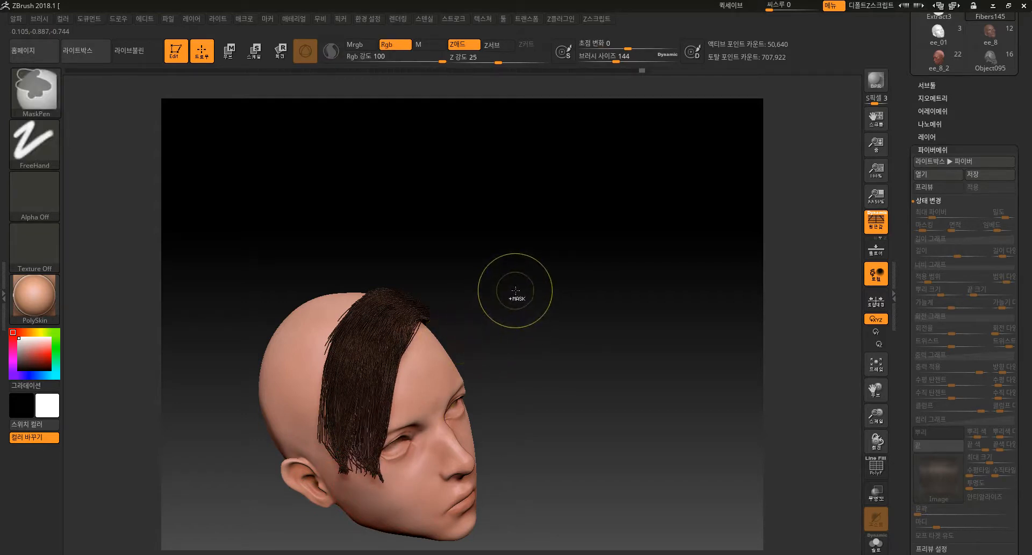
key("ctrl+z")
key("ctrl+z")
key("ctrl+z")
key("ctrl+z")
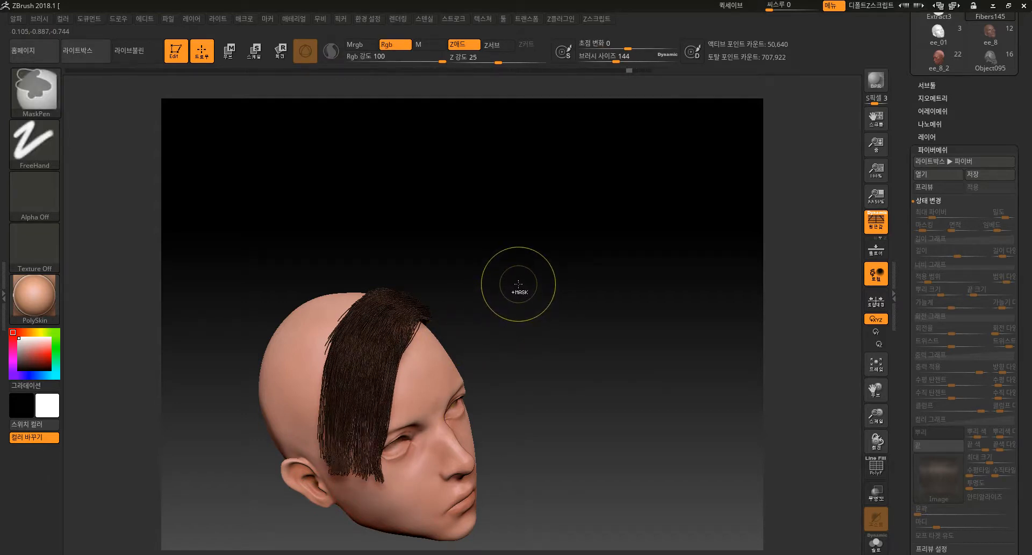
- Open the subtool list and look over the head and its fiber subtool
mouse_move(518, 285)
left_mouse_down()
mouse_move(537, 276)
mouse_move(548, 305)
mouse_move(376, 269)
left_mouse_up()
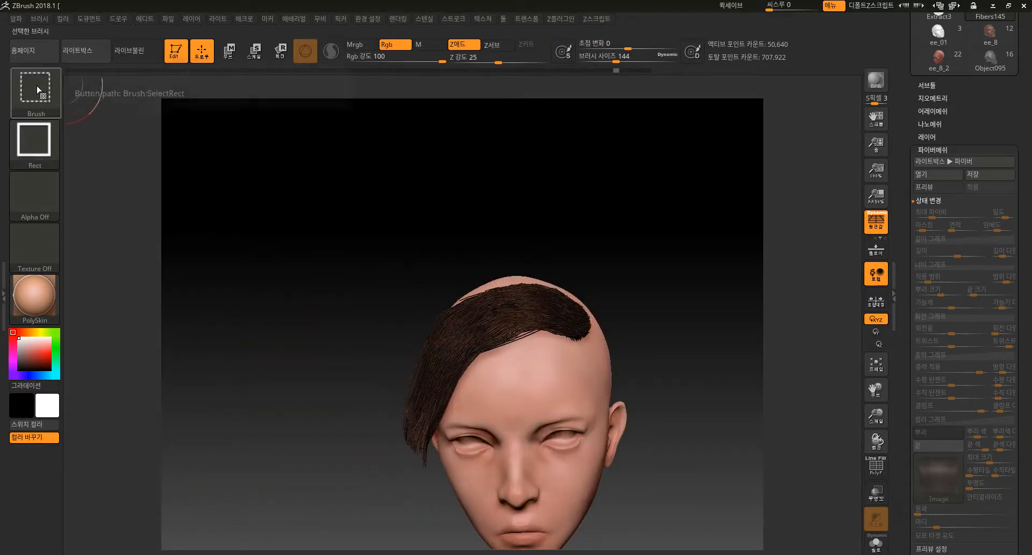
left_click(36, 90)
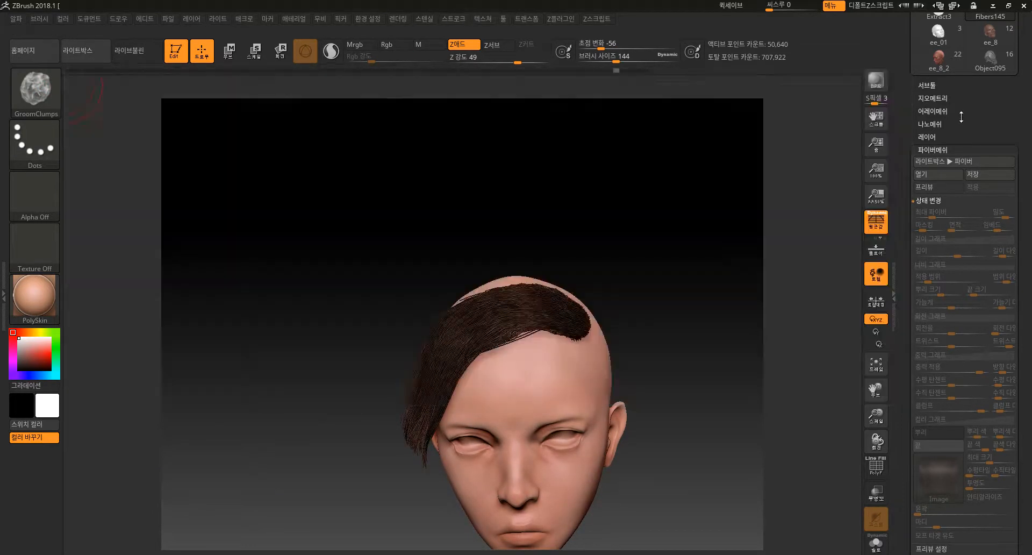
left_click(938, 97)
left_click(938, 85)
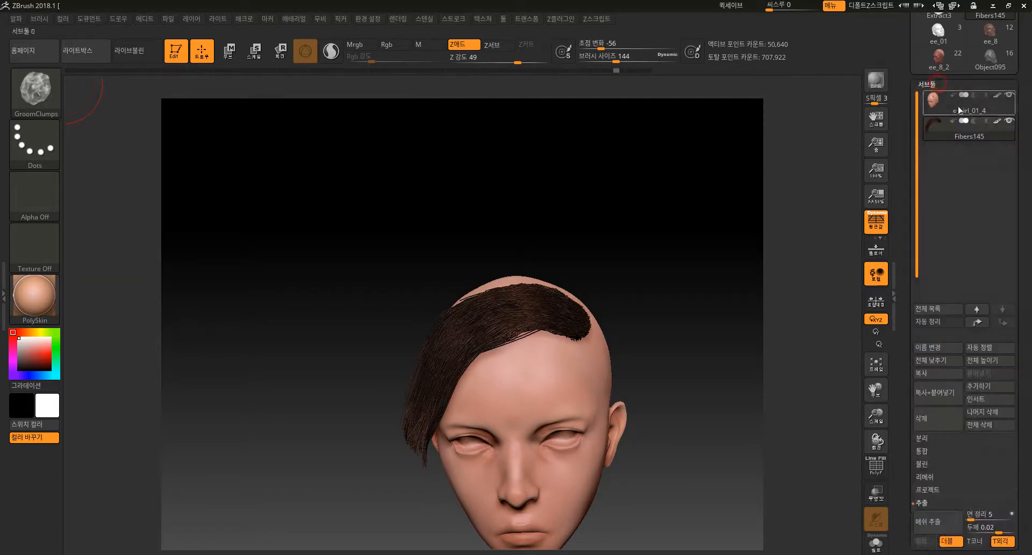
mouse_move(941, 125)
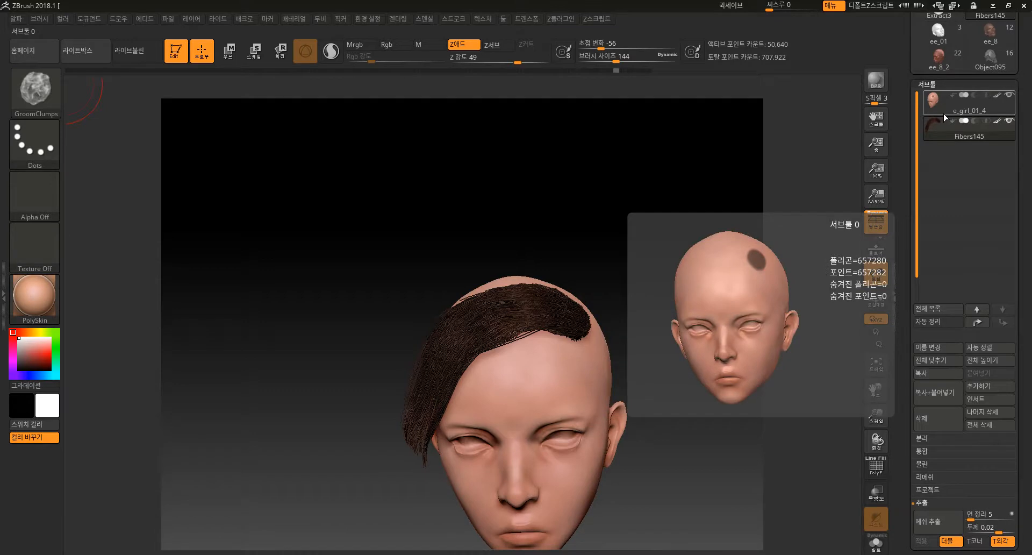
- Try to pull the side fringe outward at the temple with an enlarged Move Topological brush
left_click(35, 89)
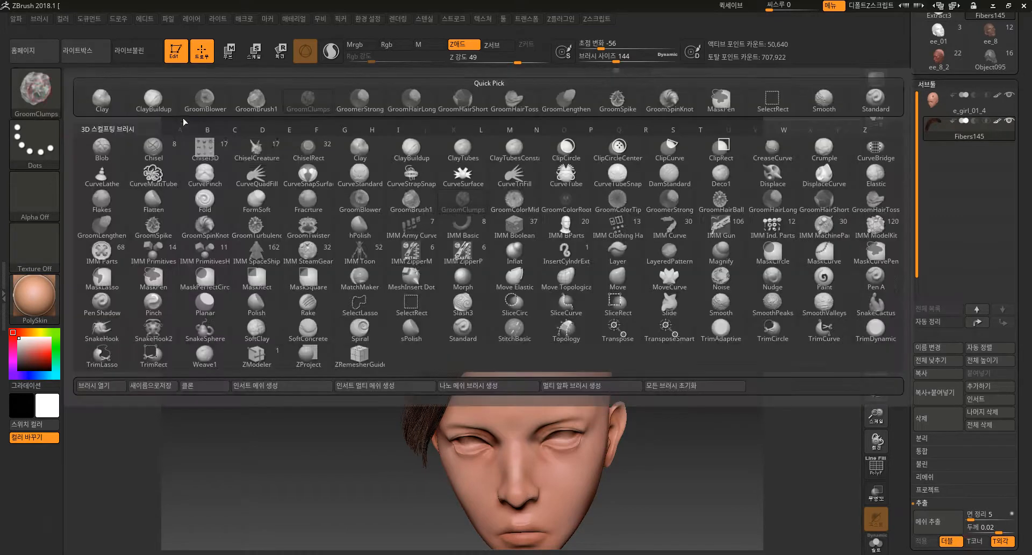
left_click(567, 278)
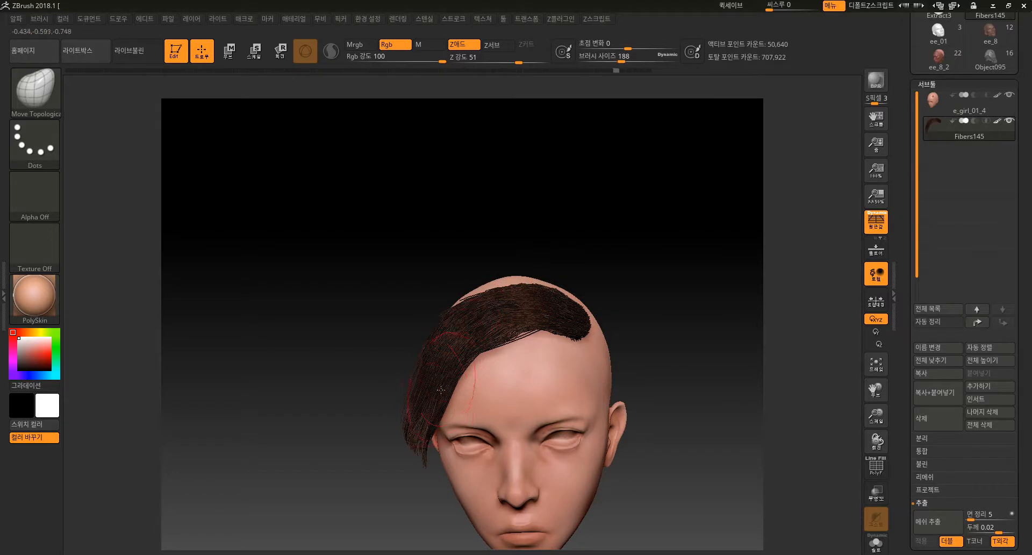
key("bracketright")
left_click_drag(431, 398, 410, 391)
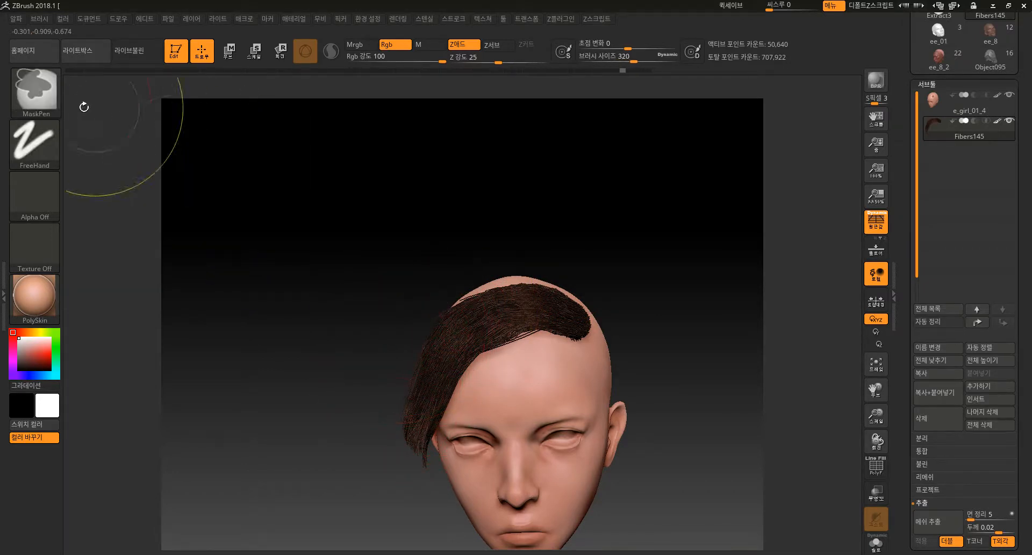
- Pull the side fringe backward over the temple toward the ear with the Move brush
left_click(44, 93)
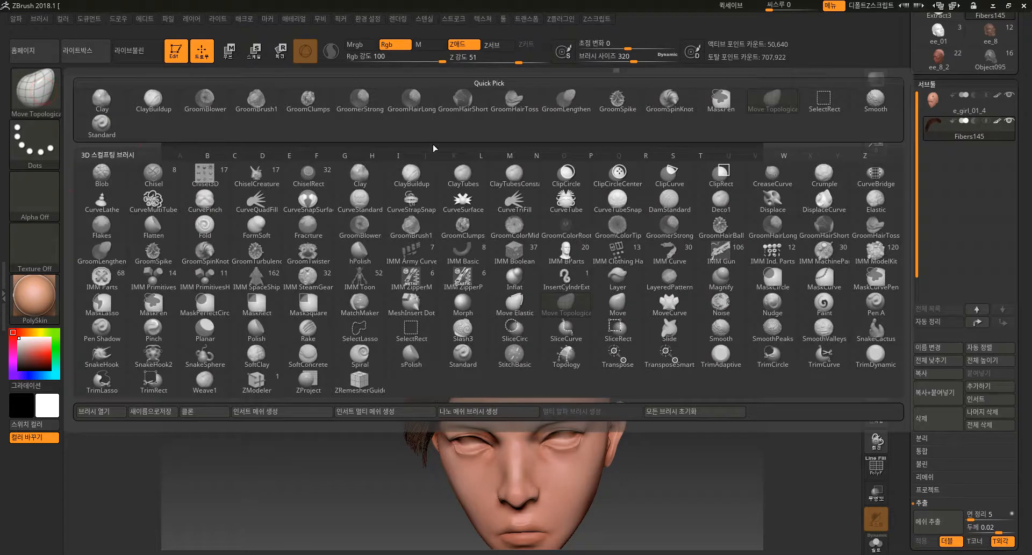
left_click(622, 300)
mouse_move(373, 460)
left_mouse_down()
mouse_move(433, 458)
mouse_move(354, 446)
mouse_move(368, 457)
left_mouse_up()
left_click_drag(419, 398, 399, 393)
left_click_drag(395, 437, 385, 433)
mouse_move(520, 350)
left_mouse_down()
mouse_move(459, 355)
mouse_move(517, 355)
left_mouse_up()
left_click_drag(428, 383, 417, 387)
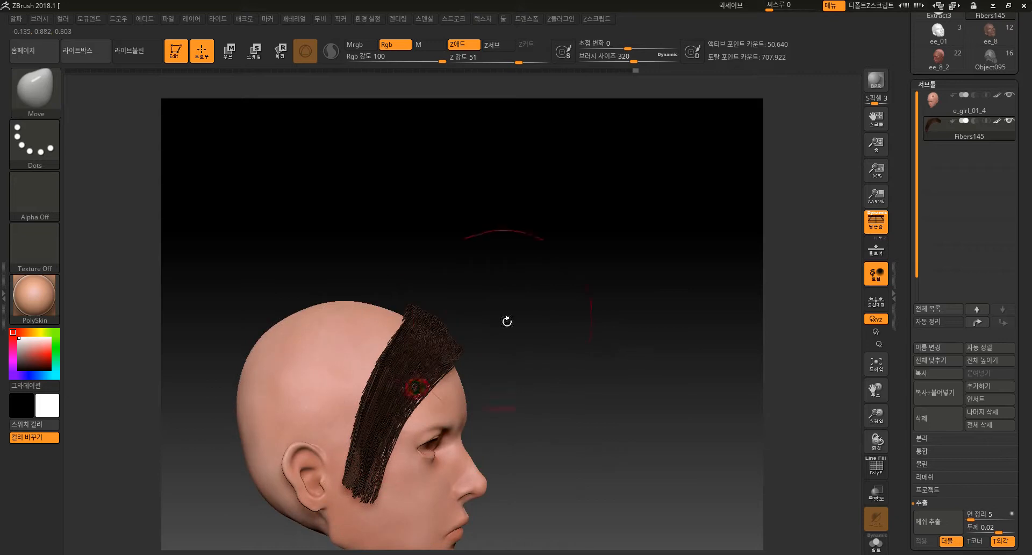
- Push the fringe's lower ends inward against the side of the head with the Move brush
left_click_drag(507, 321, 410, 424)
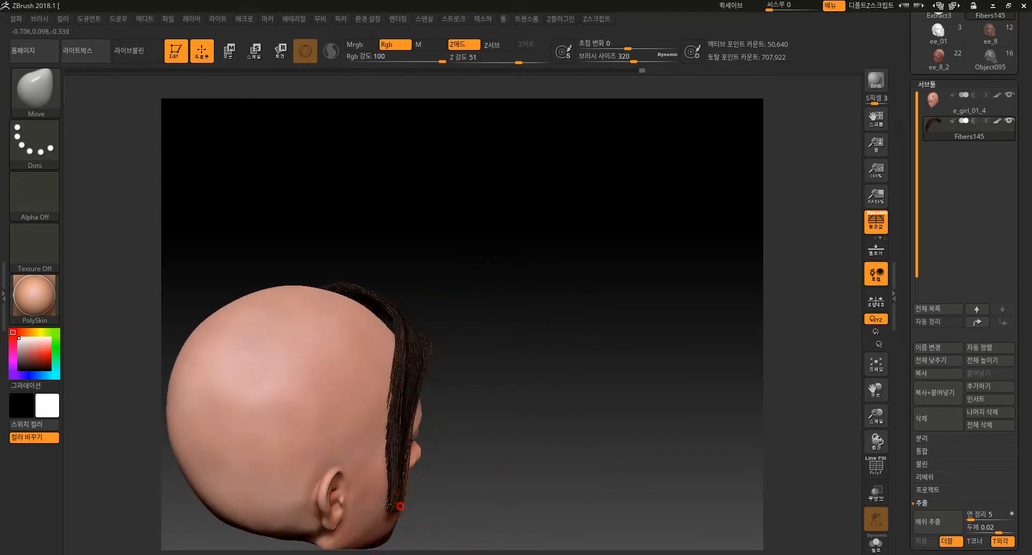
left_click_drag(493, 419, 421, 379)
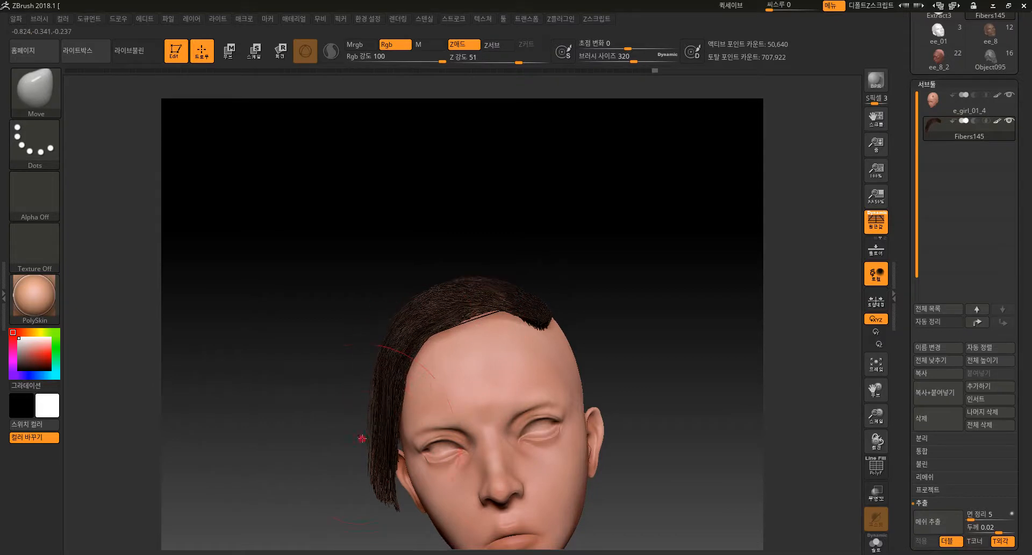
left_click_drag(362, 439, 353, 425)
mouse_move(324, 474)
left_mouse_down()
mouse_move(358, 479)
mouse_move(348, 465)
mouse_move(363, 467)
left_mouse_up()
key("shift")
left_click_drag(532, 326, 513, 334)
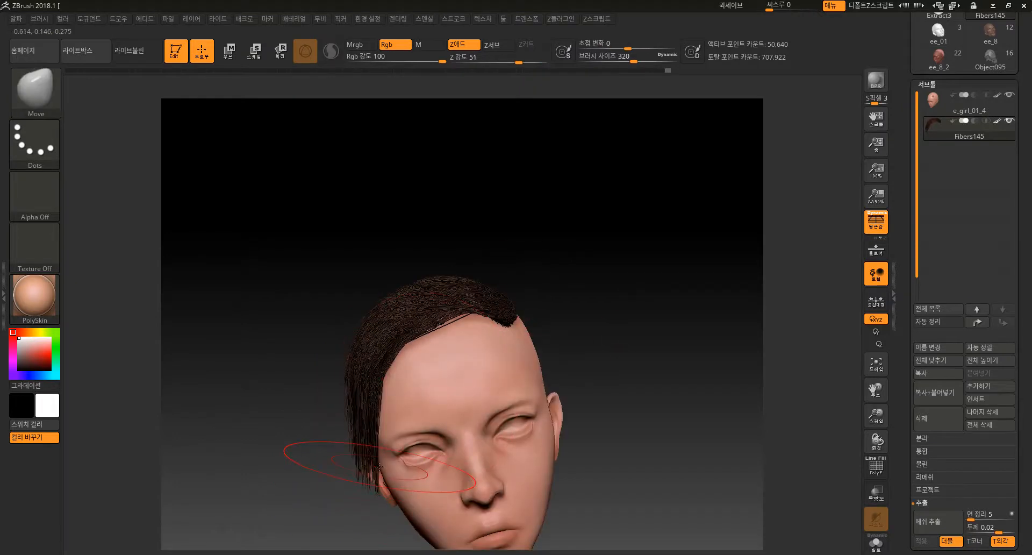
- Gather the fringe's lower strands into a narrow point in front of the ear with the Pinch brush
left_click(36, 88)
left_click(155, 327)
left_click_drag(330, 502, 372, 484)
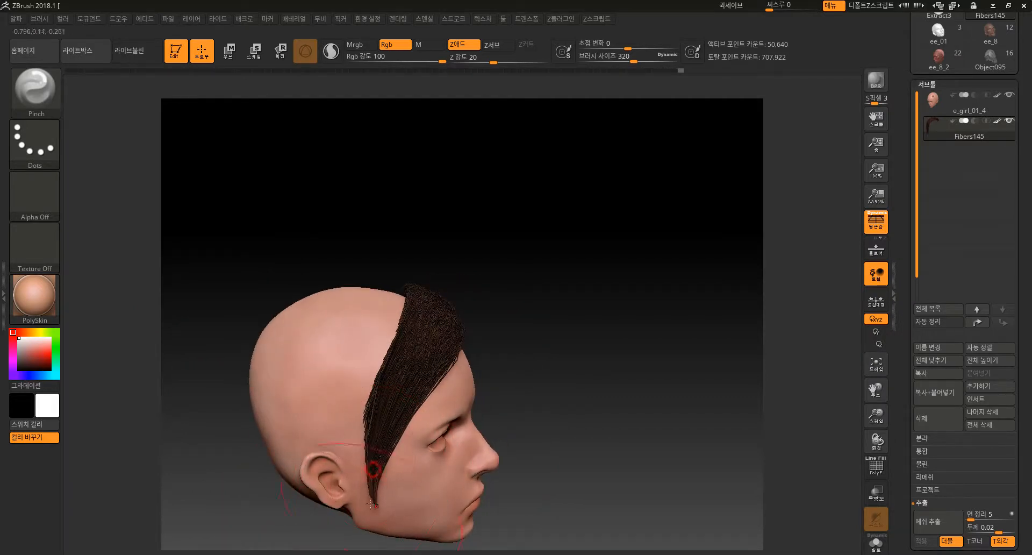
left_click_drag(379, 394, 374, 459)
left_click_drag(520, 399, 473, 400)
left_click_drag(562, 262, 556, 295)
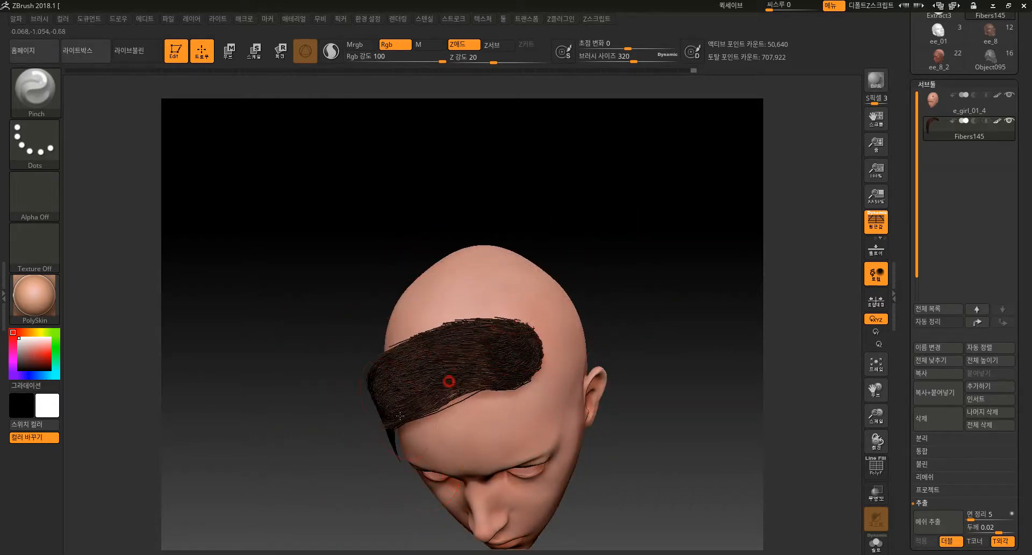
left_click_drag(362, 481, 383, 396)
- Cut off the fringe's pointed lower tip above the ear with a straight TrimCurve cut
left_click_drag(379, 237, 565, 299)
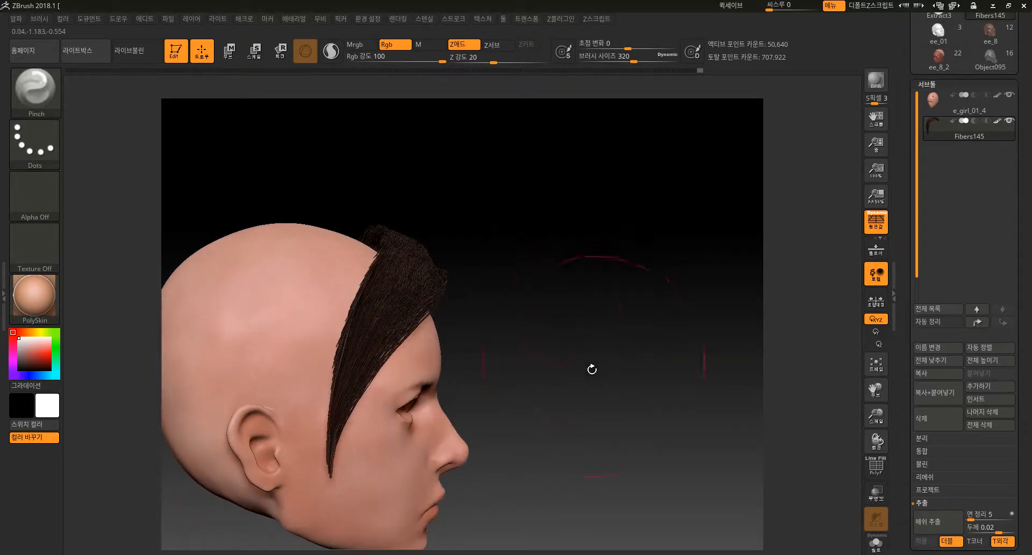
left_click_drag(592, 368, 473, 338)
left_click_drag(568, 286, 456, 292)
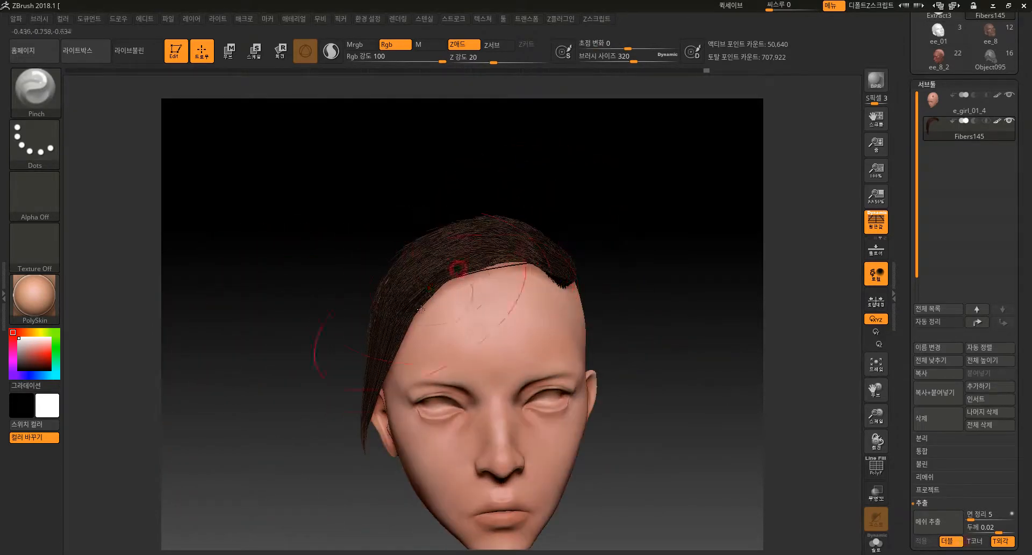
left_click_drag(281, 265, 452, 269)
left_click(56, 87)
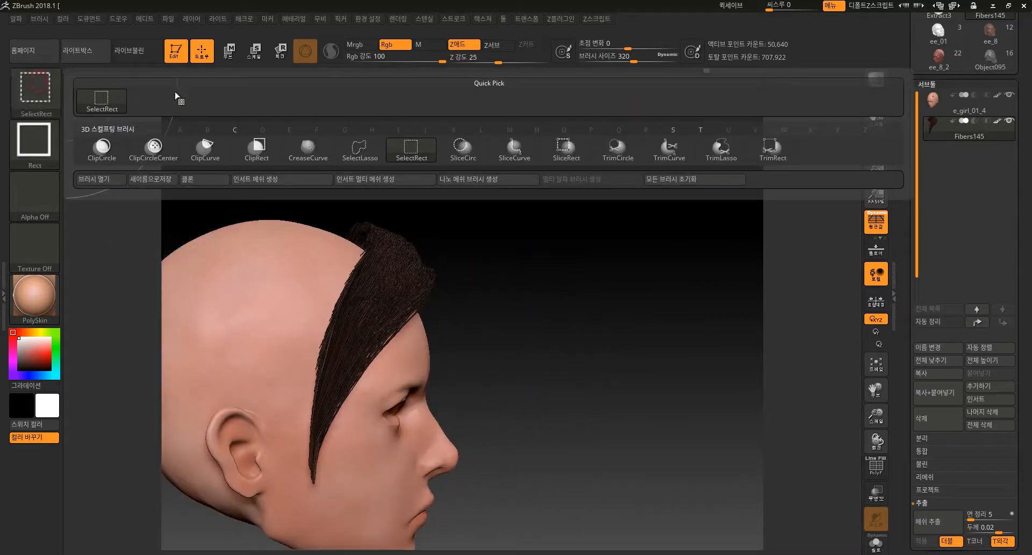
left_click(672, 149)
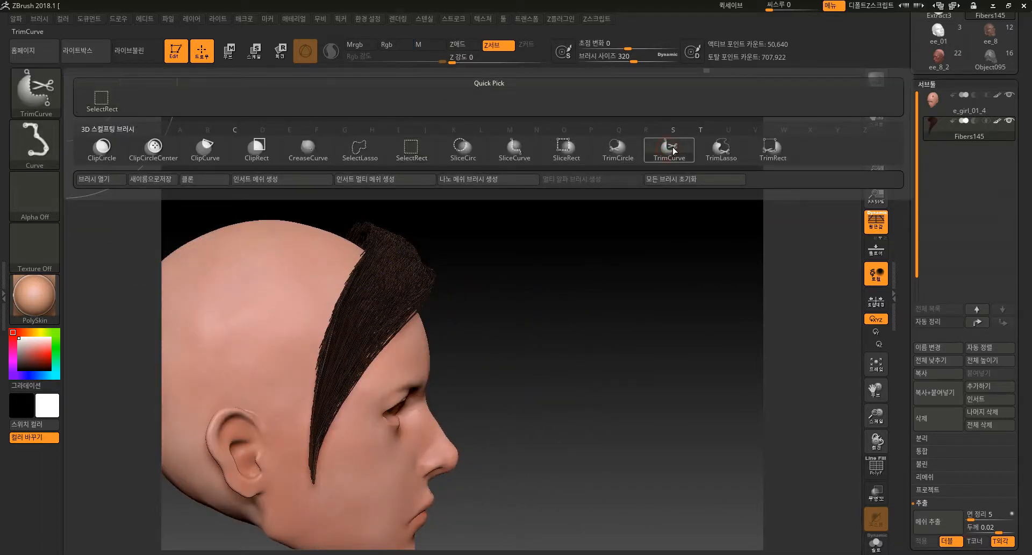
mouse_move(554, 350)
left_mouse_down("alt")
mouse_move(624, 324)
mouse_move(311, 400)
mouse_move(214, 485)
mouse_move(216, 496)
left_mouse_up("alt")
- Trim the fibers vertically along the middle of the head, and mirror and weld the remaining half to the other side
mouse_move(599, 356)
left_mouse_down()
mouse_move(618, 352)
mouse_move(557, 358)
left_mouse_up()
left_click_drag(538, 141, 542, 513, "ctrl+shift")
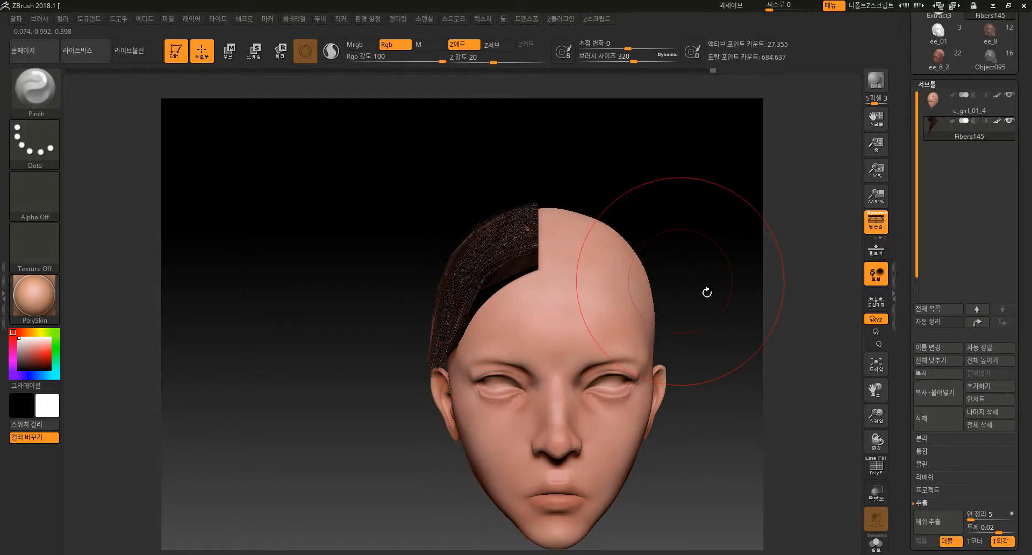
left_click_drag(1023, 428, 978, 384)
left_click(939, 373)
left_click(935, 327)
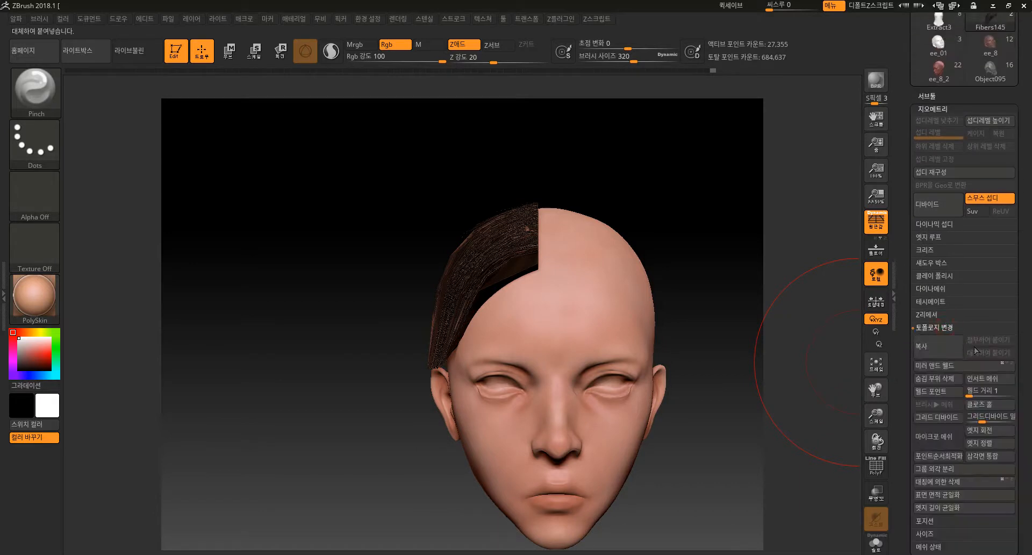
left_click(938, 365)
left_click_drag(756, 284, 777, 360)
- Pull the back edges of the mirrored hair forward toward the forehead with the Move brush
left_click(46, 105)
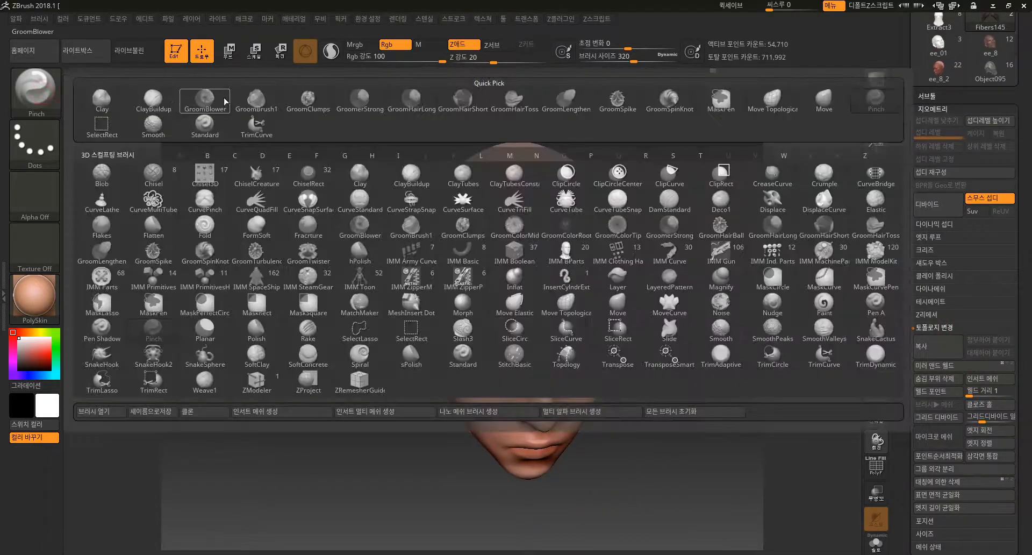
left_click(618, 304)
mouse_move(652, 173)
left_mouse_down()
mouse_move(661, 169)
mouse_move(622, 214)
mouse_move(596, 287)
left_mouse_up()
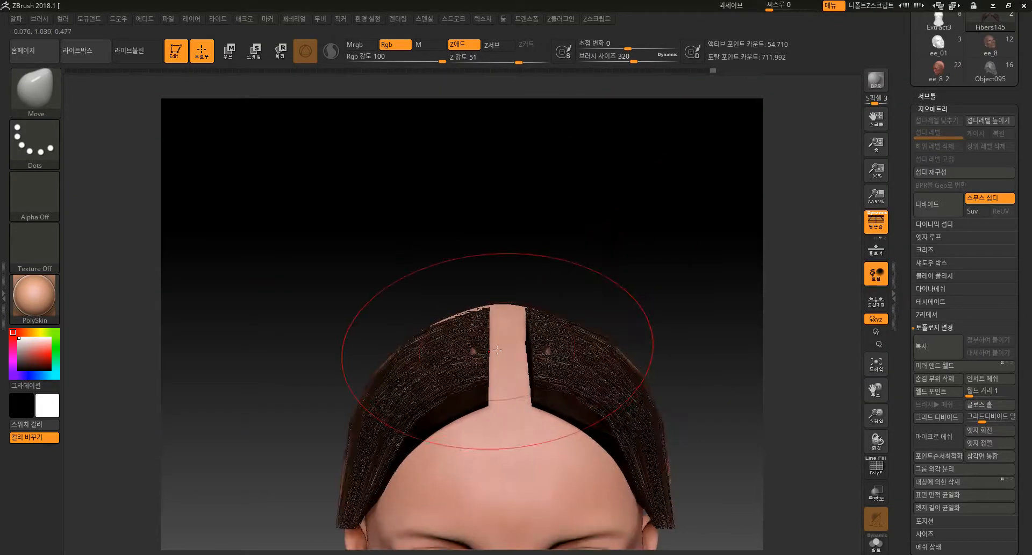
left_click_drag(485, 358, 514, 389)
key("ctrl+z")
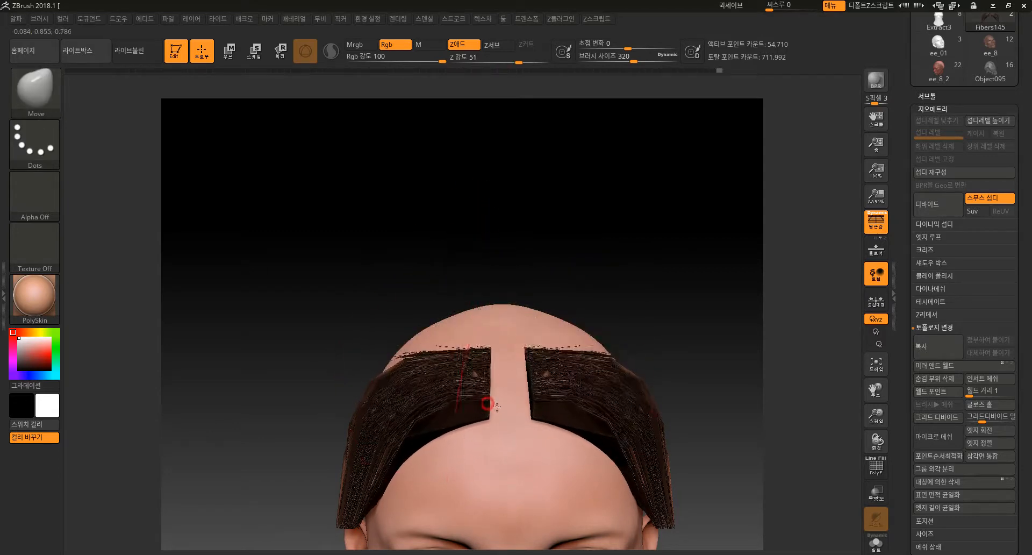
mouse_move(566, 292)
left_mouse_down()
mouse_move(495, 382)
mouse_move(493, 357)
left_mouse_up()
- Reduce the Move brush size to 200 and shape the side lock's lower ends toward the ear
left_click_drag(608, 483, 599, 321)
left_click_drag(708, 466, 698, 501)
mouse_move(772, 396)
left_mouse_down("alt")
mouse_move(707, 366)
mouse_move(600, 278)
mouse_move(634, 323)
left_mouse_up("alt")
left_click_drag(713, 355, 711, 400, "alt")
key("bracketleft")
key("bracketleft")
key("bracketleft")
key("bracketleft")
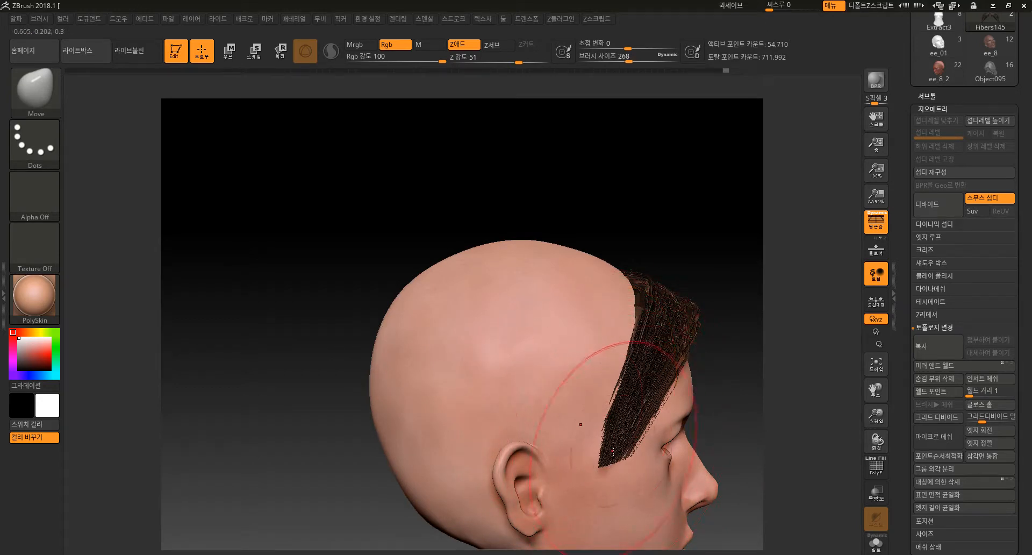
mouse_move(619, 449)
left_mouse_down()
mouse_move(649, 480)
mouse_move(622, 466)
left_mouse_up()
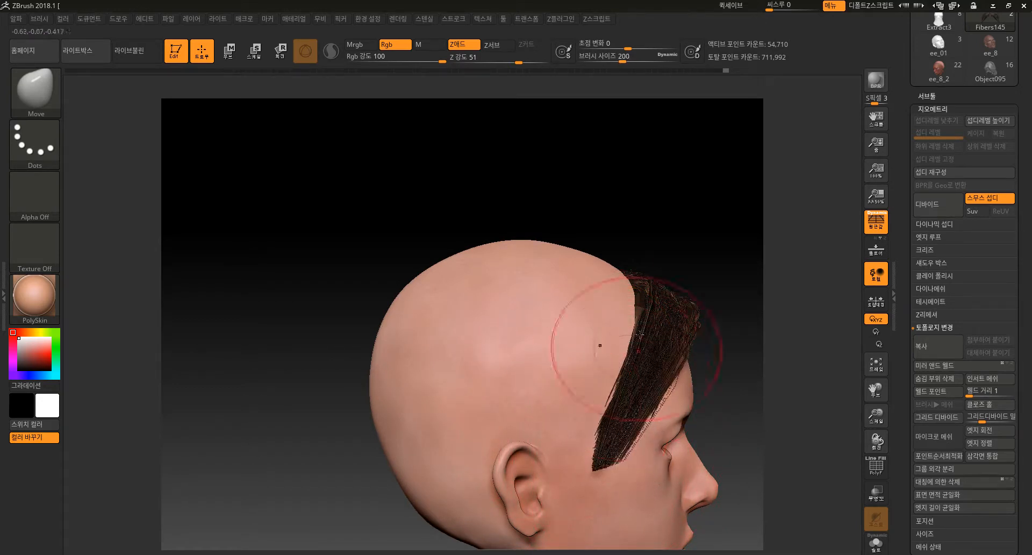
- Undo the Move brush edits, the mirroring and the centre trim of the hair
left_click_drag(645, 237, 516, 314)
mouse_move(549, 269)
left_mouse_down()
mouse_move(530, 306)
mouse_move(558, 294)
mouse_move(475, 376)
left_mouse_up()
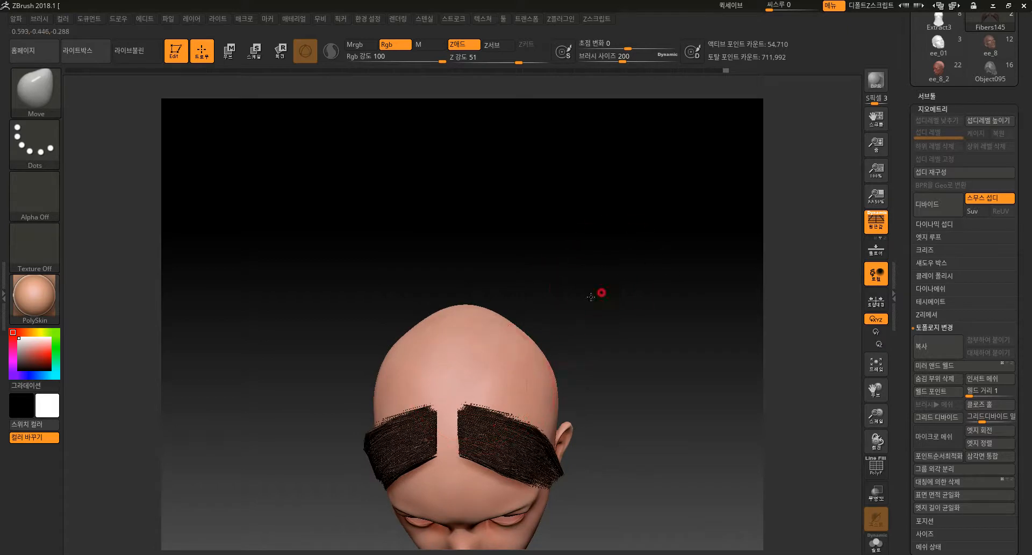
left_click_drag(599, 293, 379, 414)
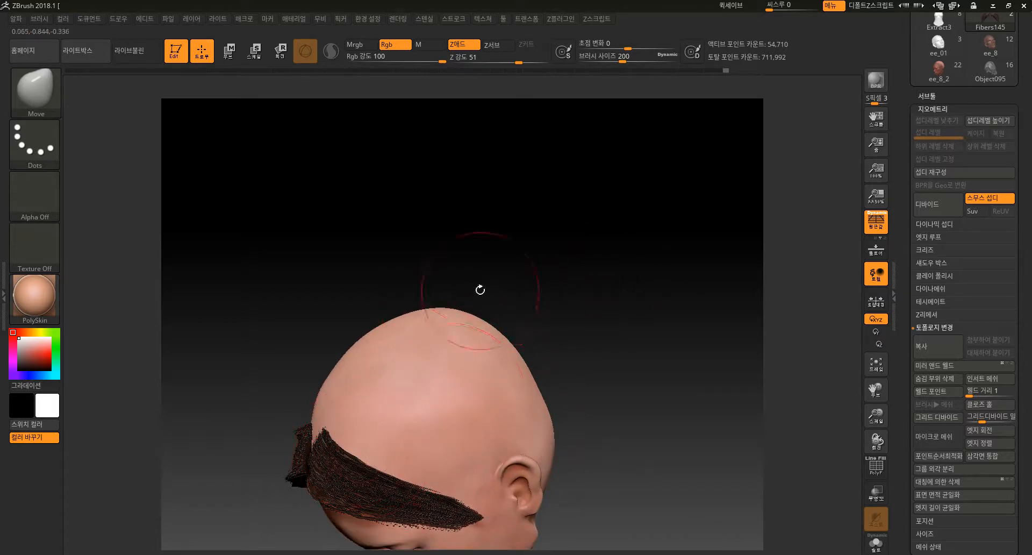
mouse_move(546, 329)
left_mouse_down()
mouse_move(603, 298)
mouse_move(627, 267)
mouse_move(588, 267)
left_mouse_up()
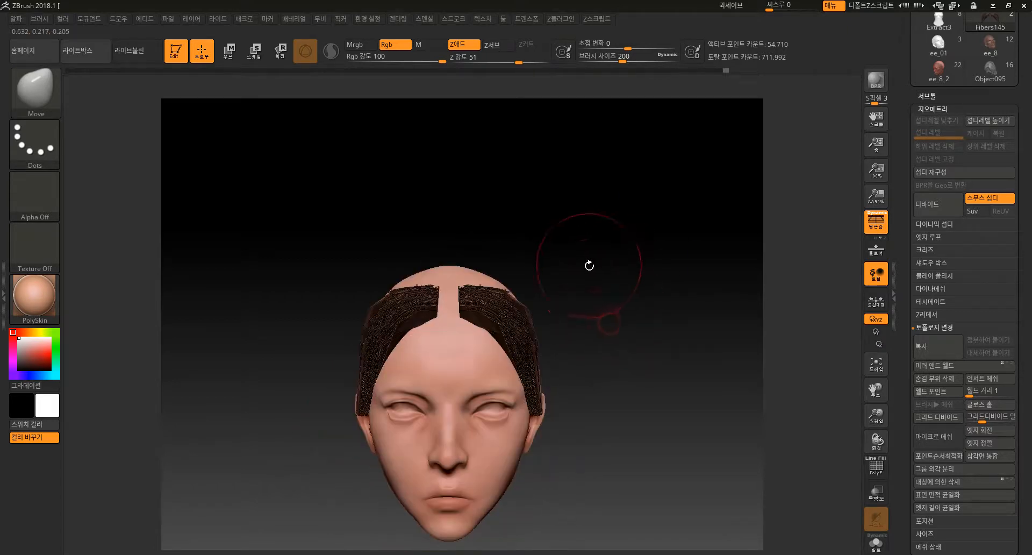
key("ctrl")
key("ctrl+z")
key("ctrl+z")
key("ctrl+z")
key("ctrl+z")
key("ctrl+z")
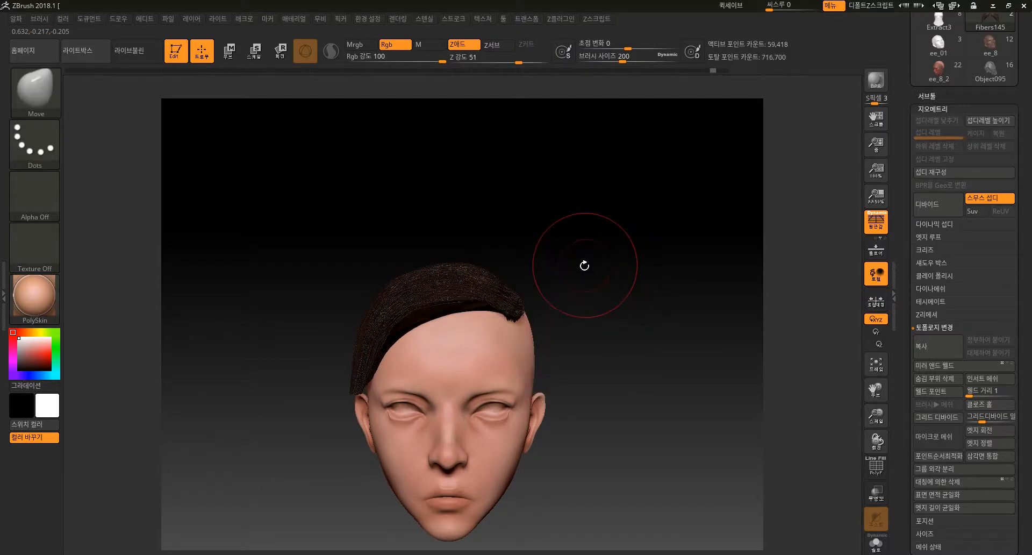
- Examine the trimmed one-sided fringe from the side and front of the head
left_click_drag(603, 265, 624, 256)
key("ctrl")
key("ctrl")
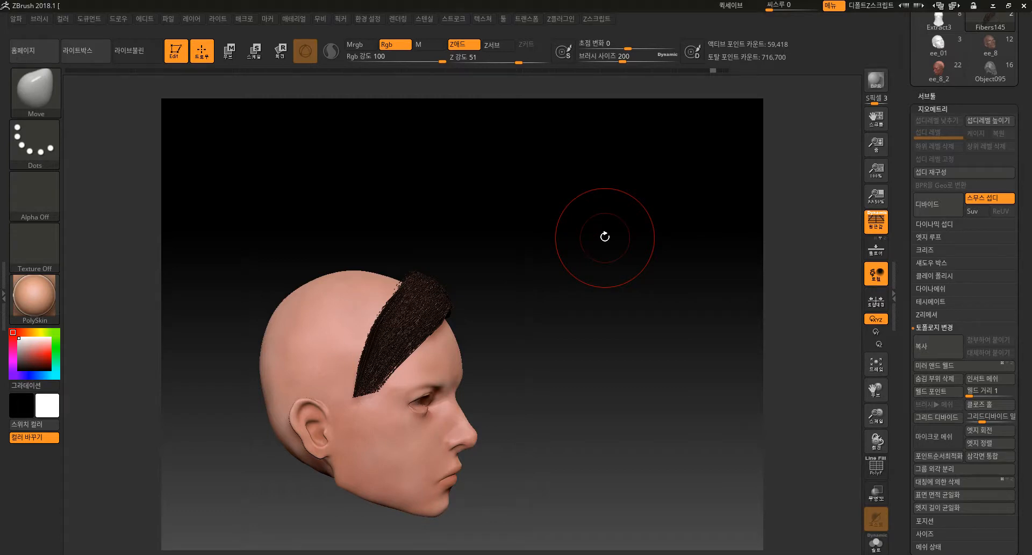
left_click_drag(659, 406, 676, 425)
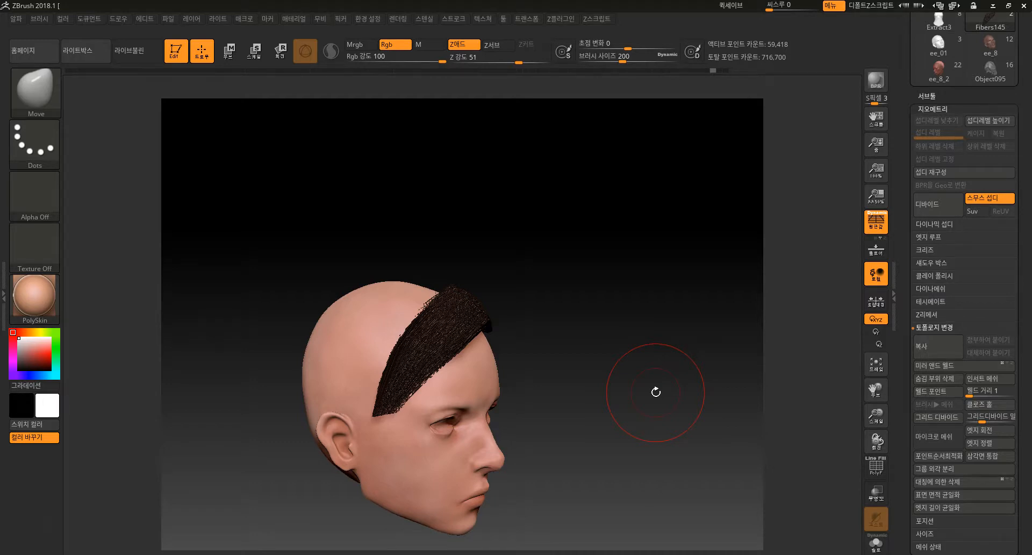
left_click_drag(638, 395, 576, 380)
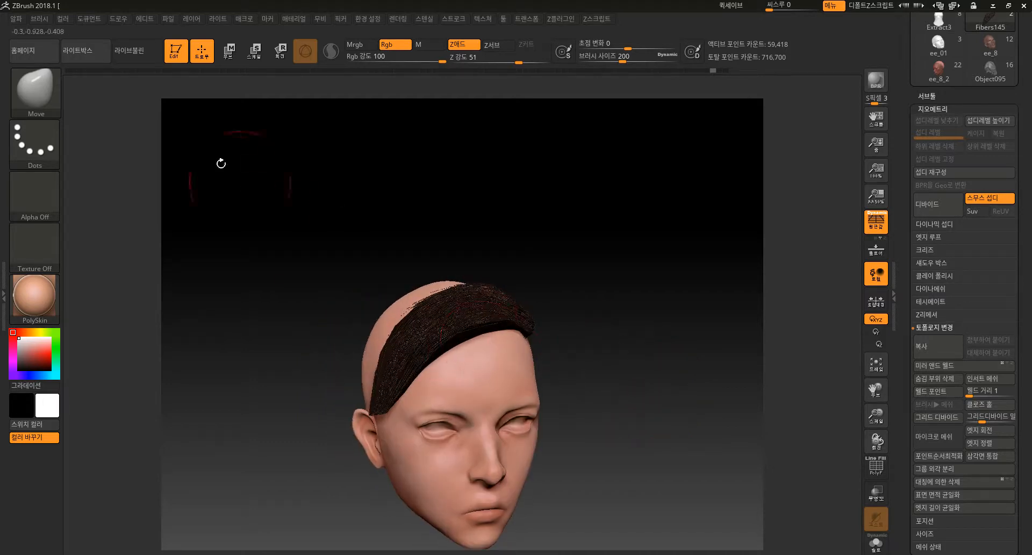
left_click_drag(615, 346, 614, 288)
mouse_move(616, 307)
left_mouse_down()
mouse_move(627, 331)
mouse_move(636, 304)
left_mouse_up()
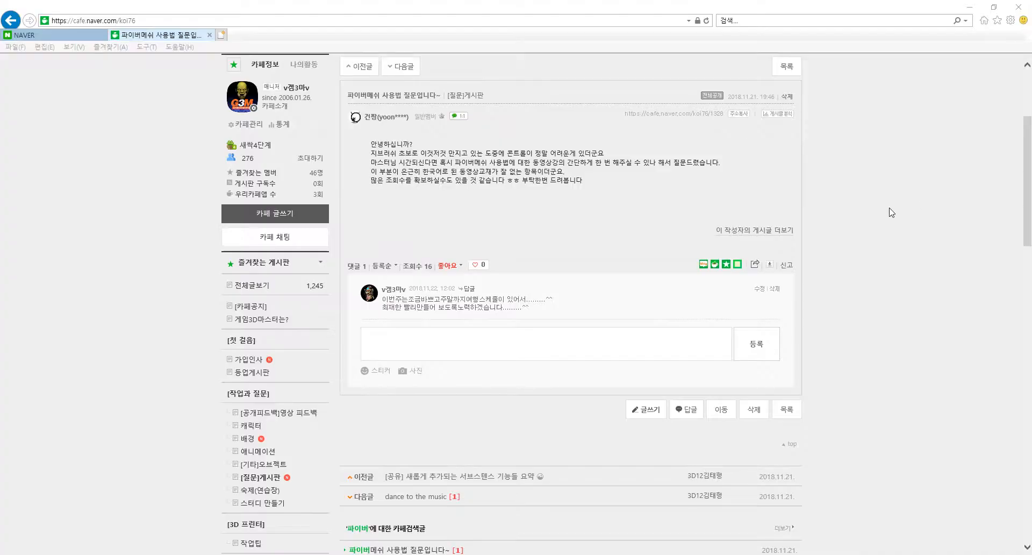
- Switch to the Naver cafe post in the browser and read its date and question about using FiberMesh
left_click(805, 211)
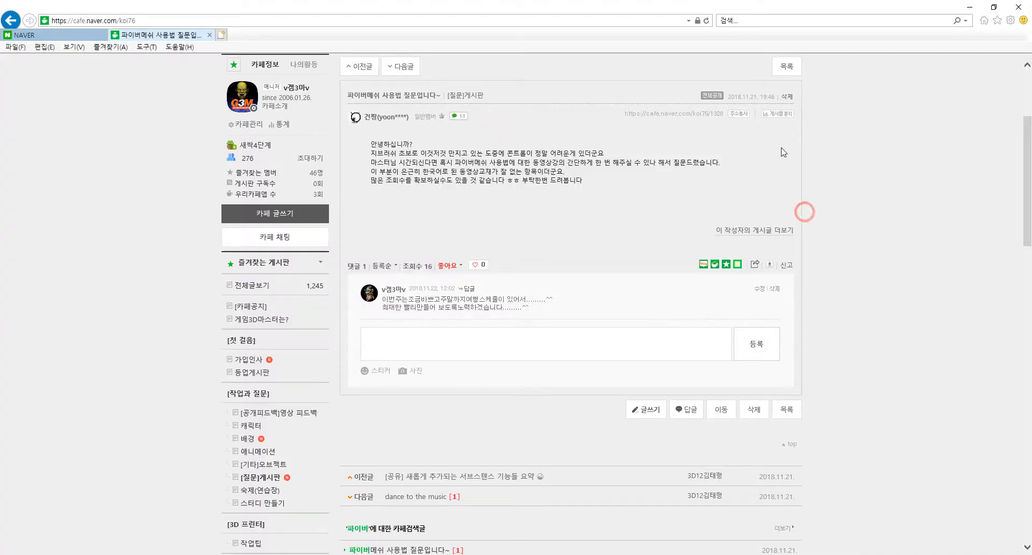
scroll(756, 115, "up", 2)
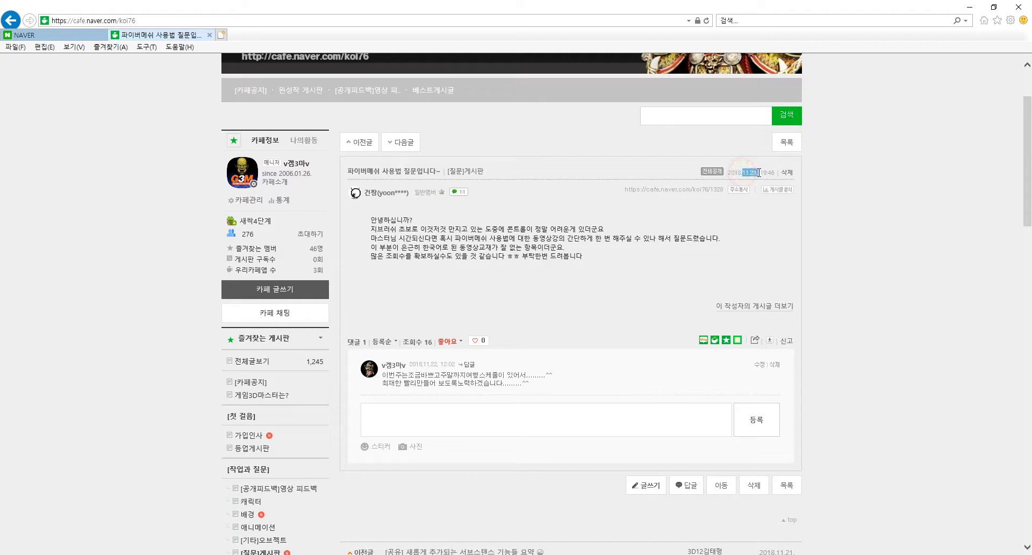
left_click(813, 264)
left_click_drag(548, 257, 411, 219)
left_click(439, 277)
left_click_drag(590, 257, 371, 220)
left_click(512, 280)
left_click(594, 265)
left_click_drag(462, 246, 400, 232)
left_click(582, 276)
left_click(475, 299)
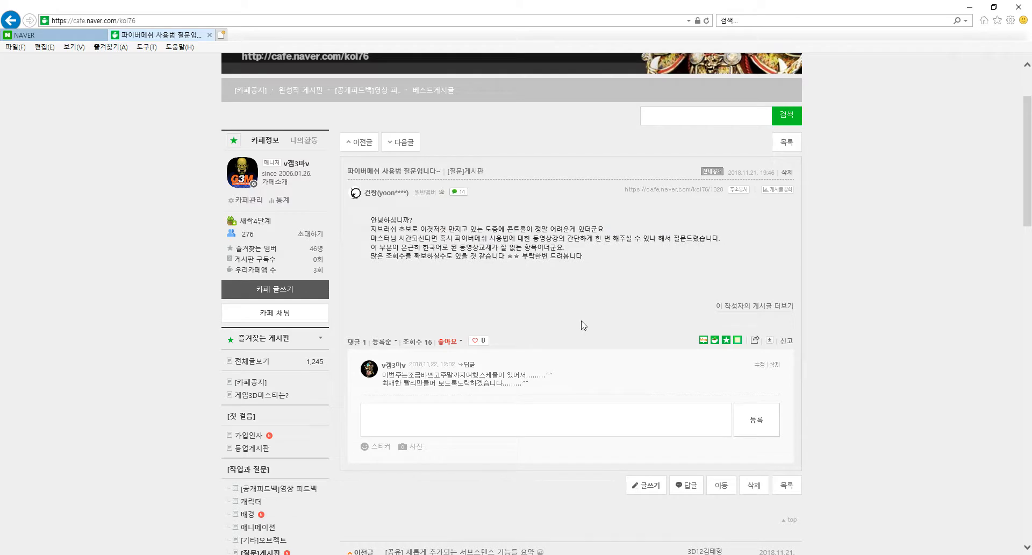